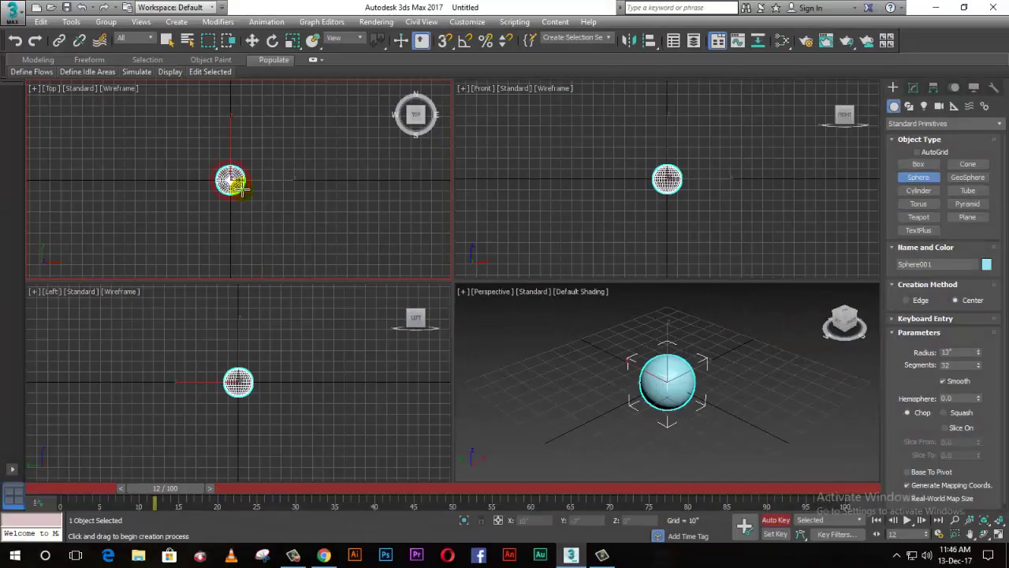
# Drag out Sphere001 at the scene origin with radius 13 and 32 segments.
pyautogui.moveTo(243, 187); pyautogui.dragTo(247, 193)
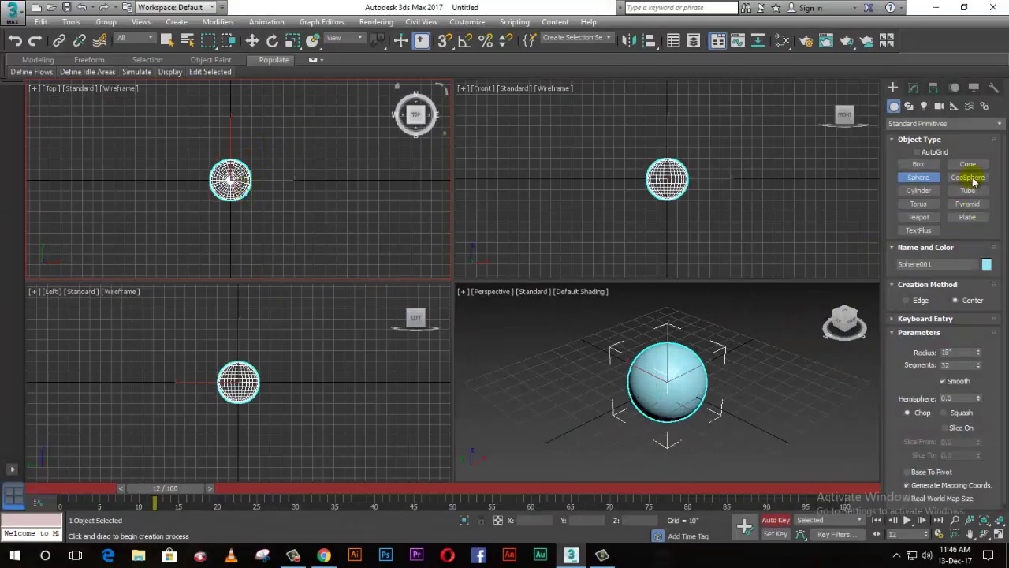
# Draw Cylinder001 sideways from the sphere's centre in the zoomed Left viewport, radius 3, height 49.
pyautogui.click(919, 190)
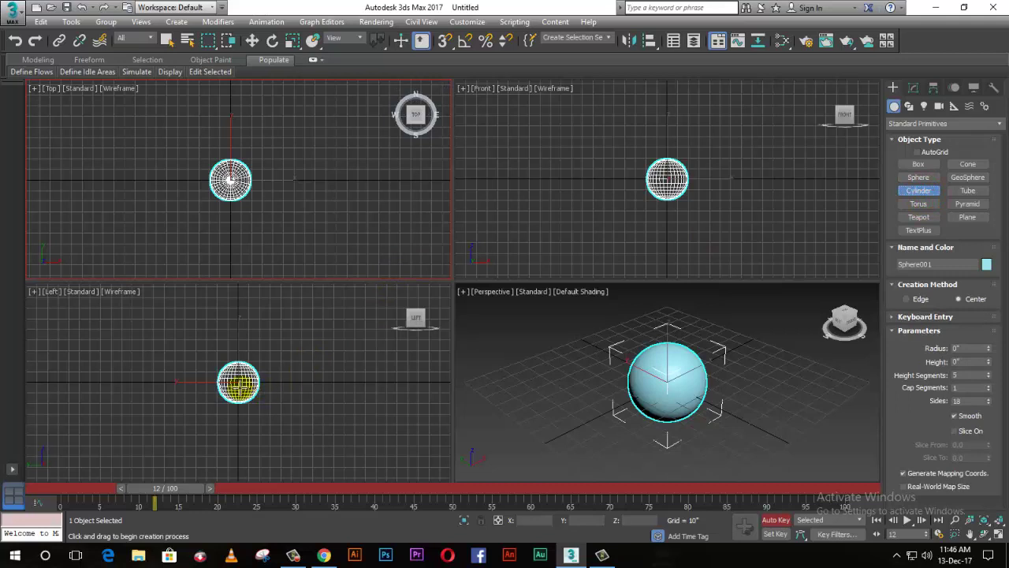
pyautogui.scroll(2, 237, 382)
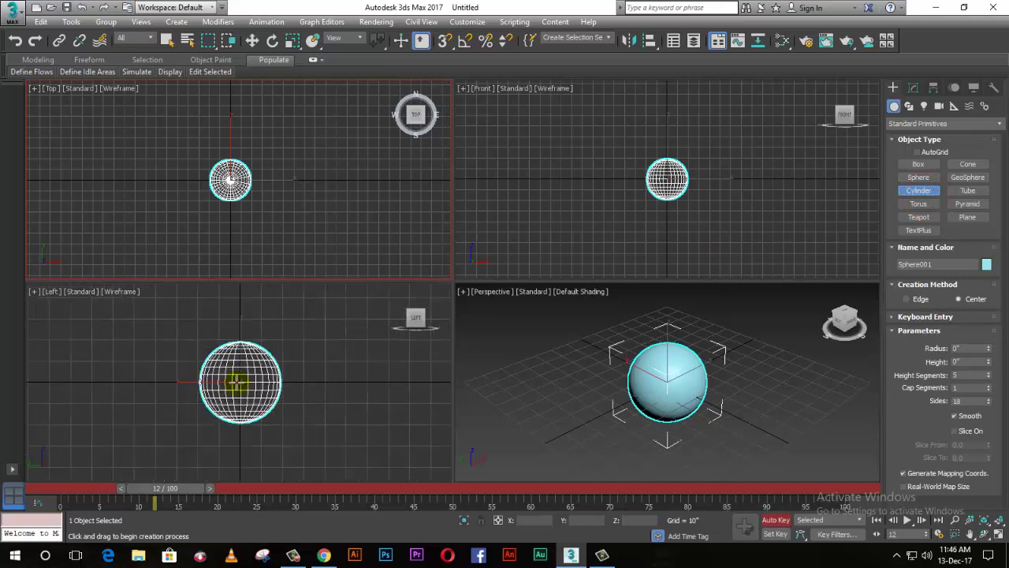
pyautogui.scroll(2, 239, 382)
pyautogui.scroll(2, 243, 382)
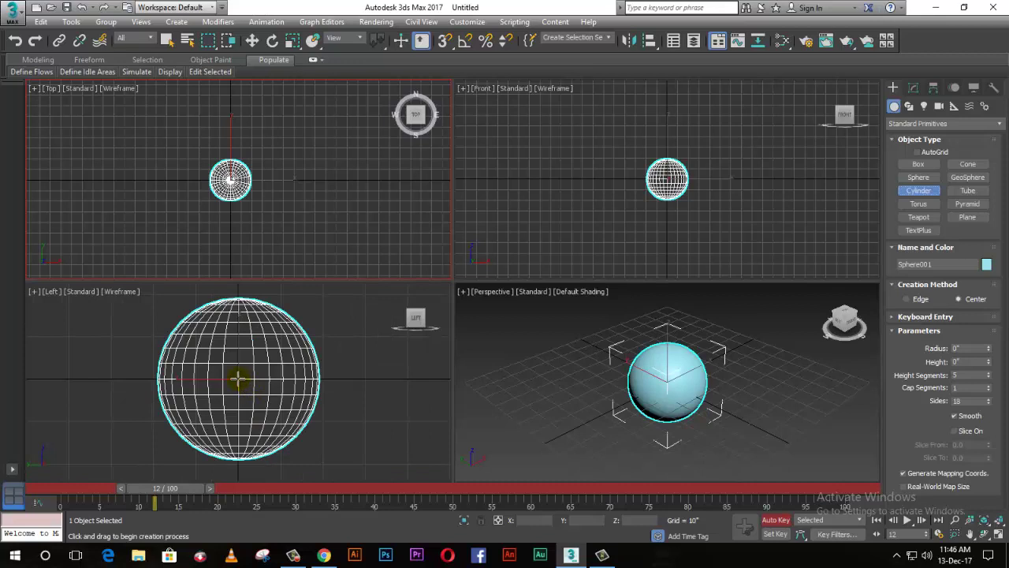
pyautogui.moveTo(237, 379); pyautogui.dragTo(251, 384)
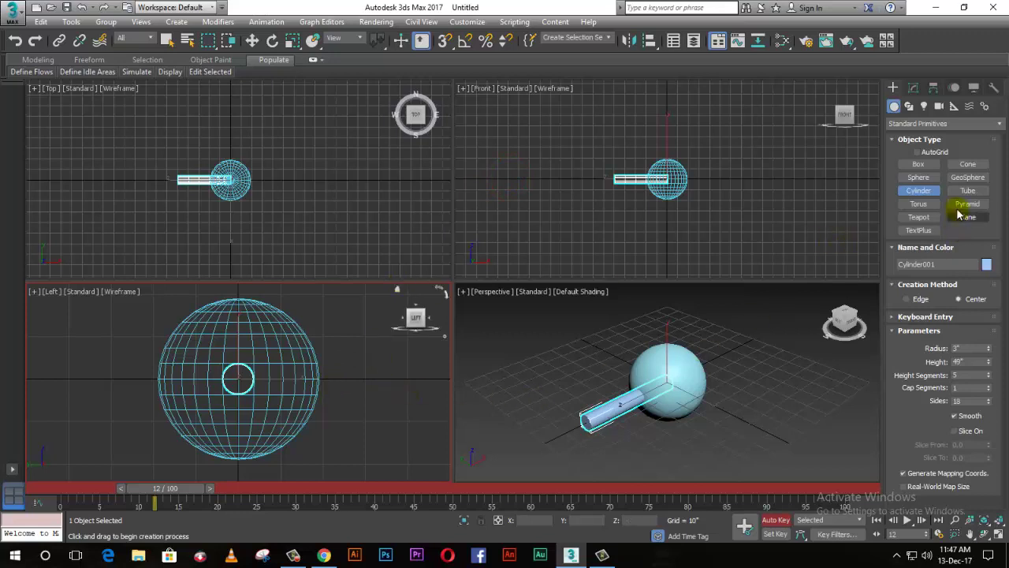
# Draw Box001, 14 by 79 by 20, in the Left viewport beside the sphere and rod.
pyautogui.click(923, 164)
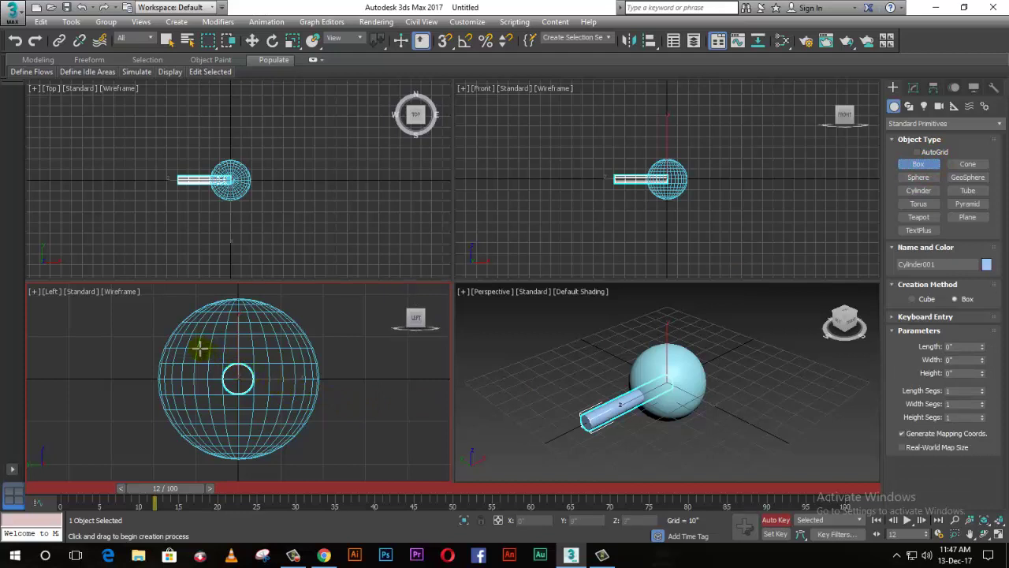
pyautogui.moveTo(198, 349)
pyautogui.mouseDown()
pyautogui.moveTo(207, 366)
pyautogui.moveTo(467, 421)
pyautogui.moveTo(468, 394)
pyautogui.moveTo(472, 411)
pyautogui.moveTo(534, 408)
pyautogui.mouseUp()
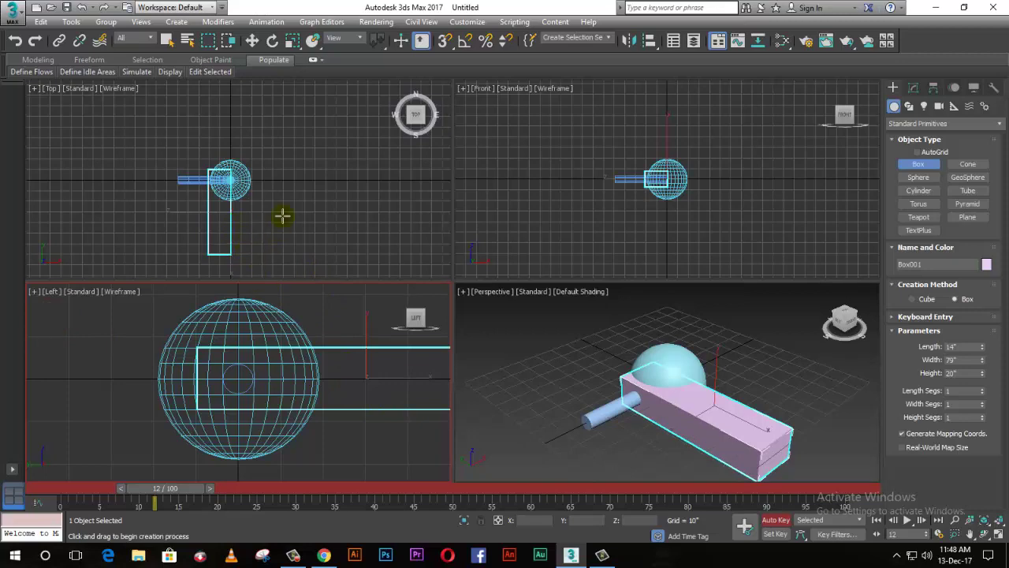
pyautogui.scroll(-3, 283, 215)
pyautogui.scroll(2, 236, 257)
pyautogui.scroll(1, 235, 258)
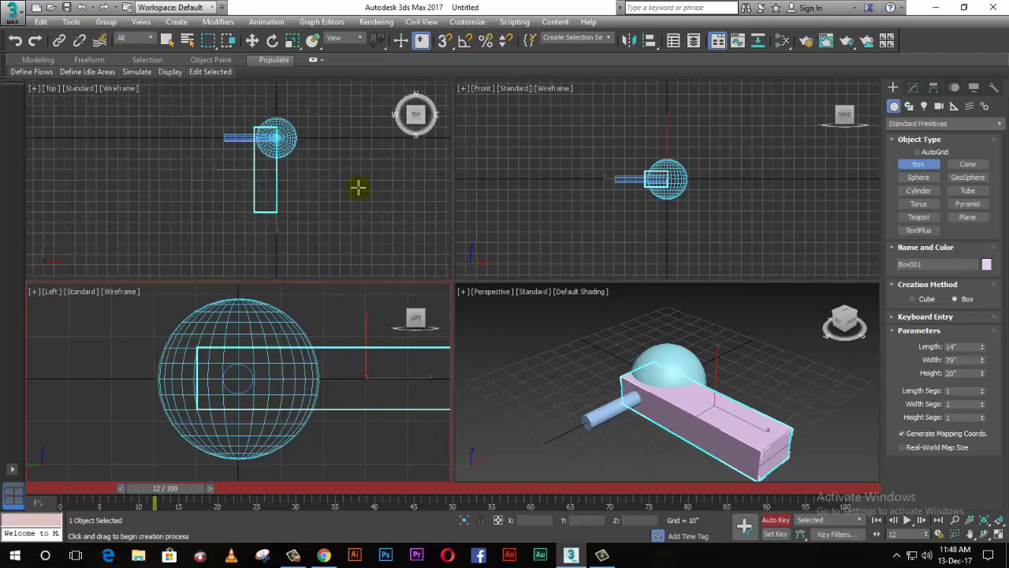
# Maximize the Top viewport and slide the box link left over the rod.
pyautogui.hotkey('alt', 'w')
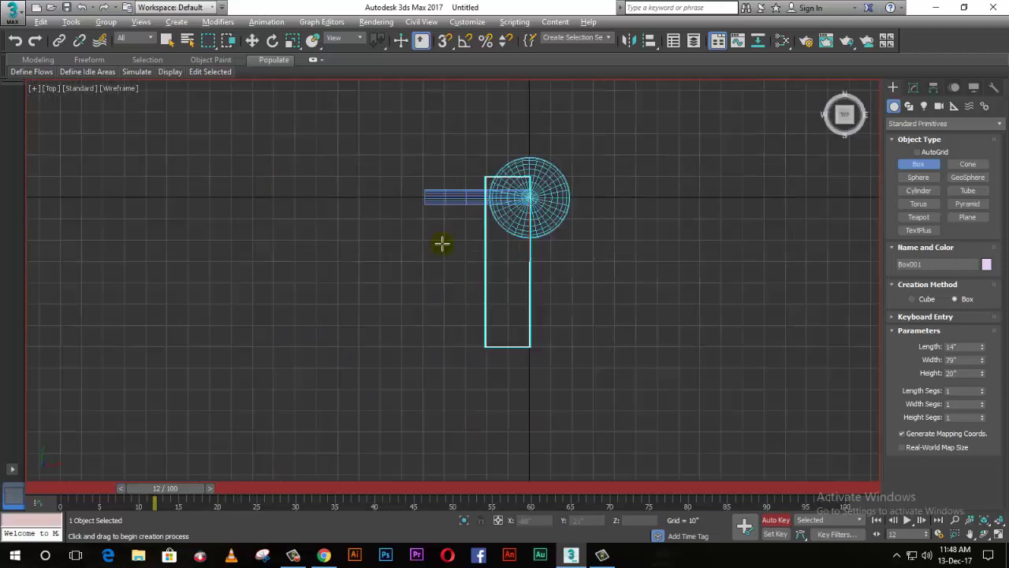
pyautogui.click(252, 41)
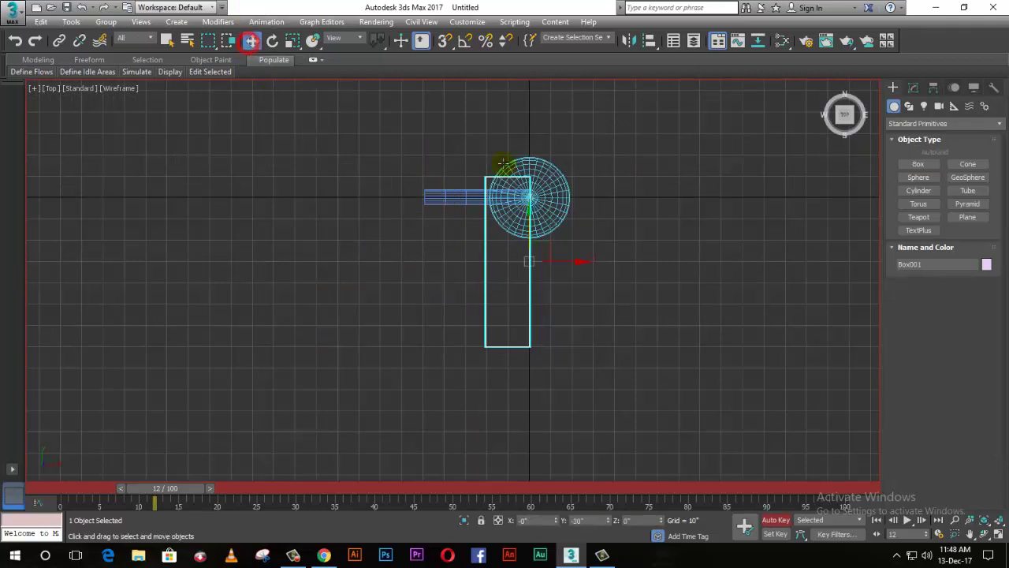
pyautogui.moveTo(577, 265); pyautogui.dragTo(536, 263)
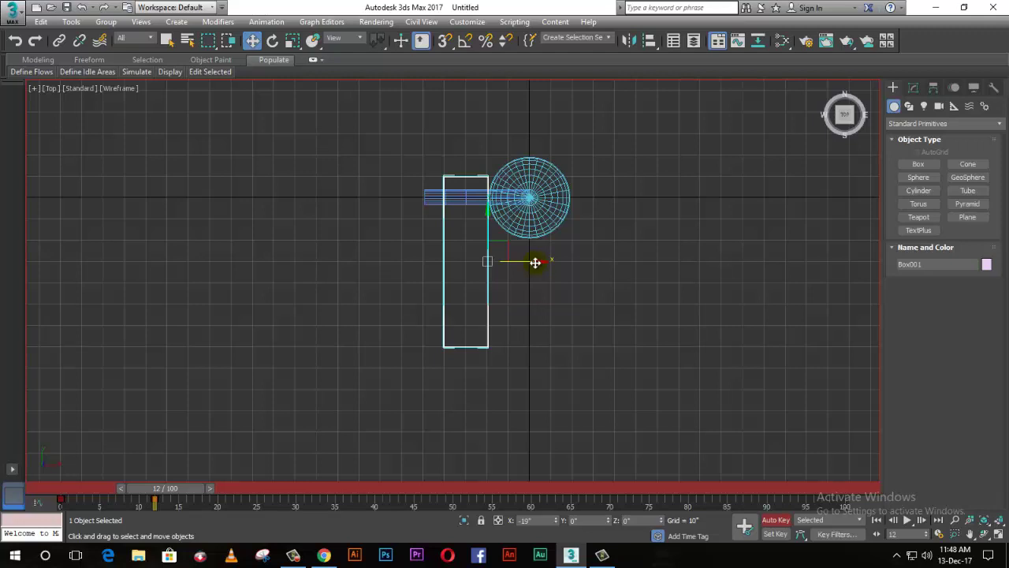
# Clone the rod downward as Cylinder002, reduce its radius to 2, and place it across the box's far end.
pyautogui.click(601, 290)
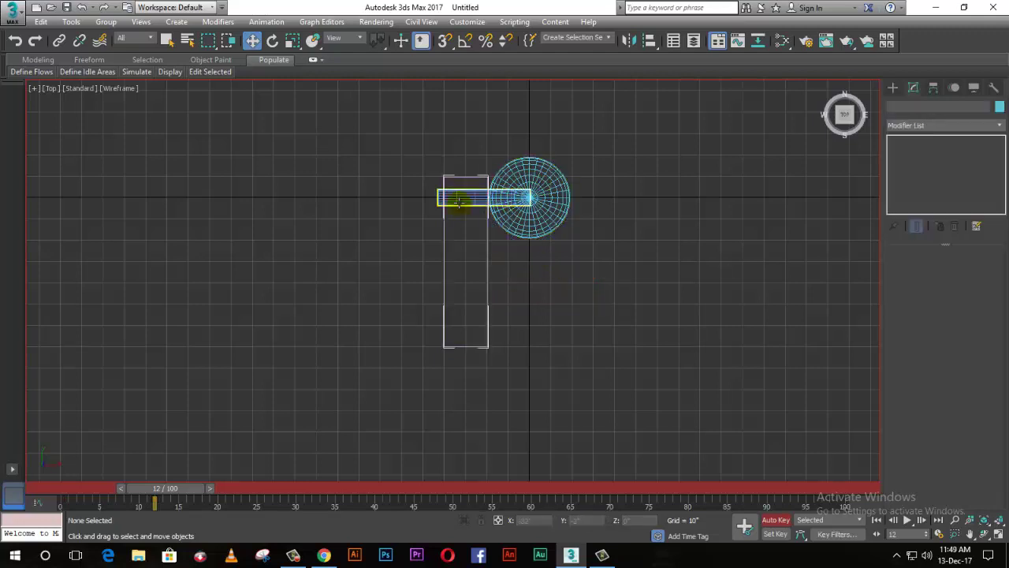
pyautogui.click(458, 201)
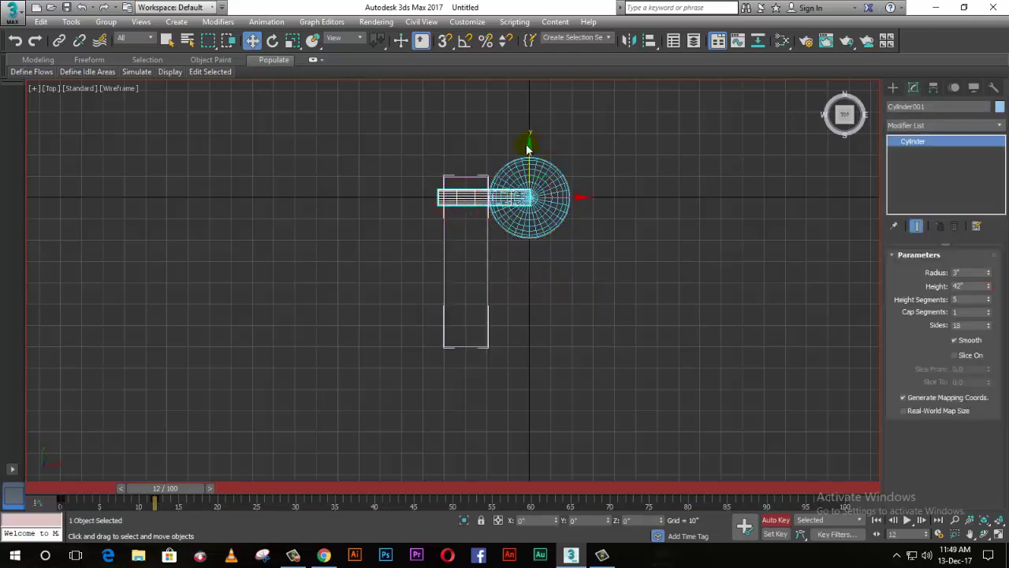
pyautogui.keyDown('shift'); pyautogui.moveTo(534, 157); pyautogui.dragTo(527, 283); pyautogui.keyUp('shift')
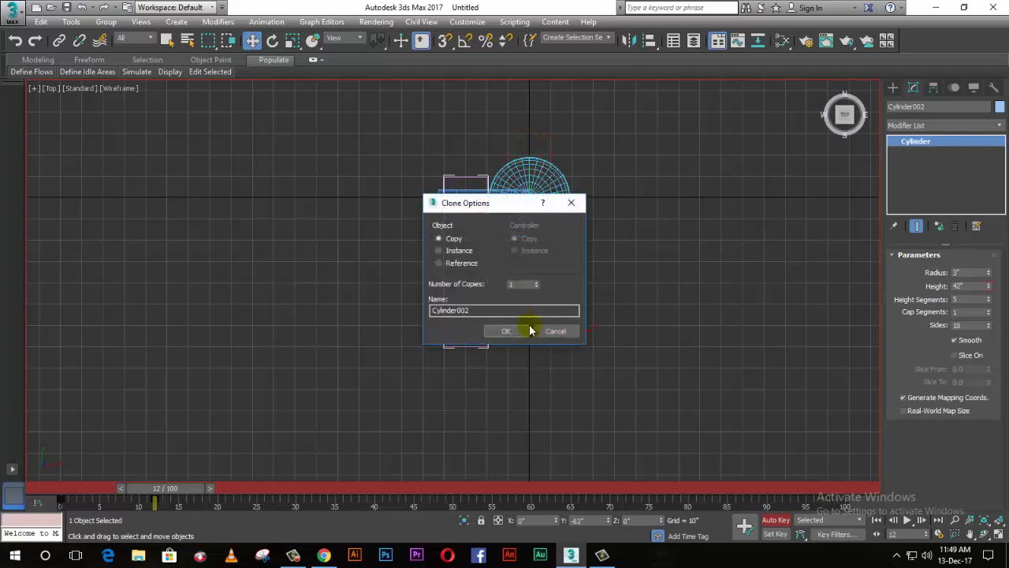
pyautogui.click(510, 331)
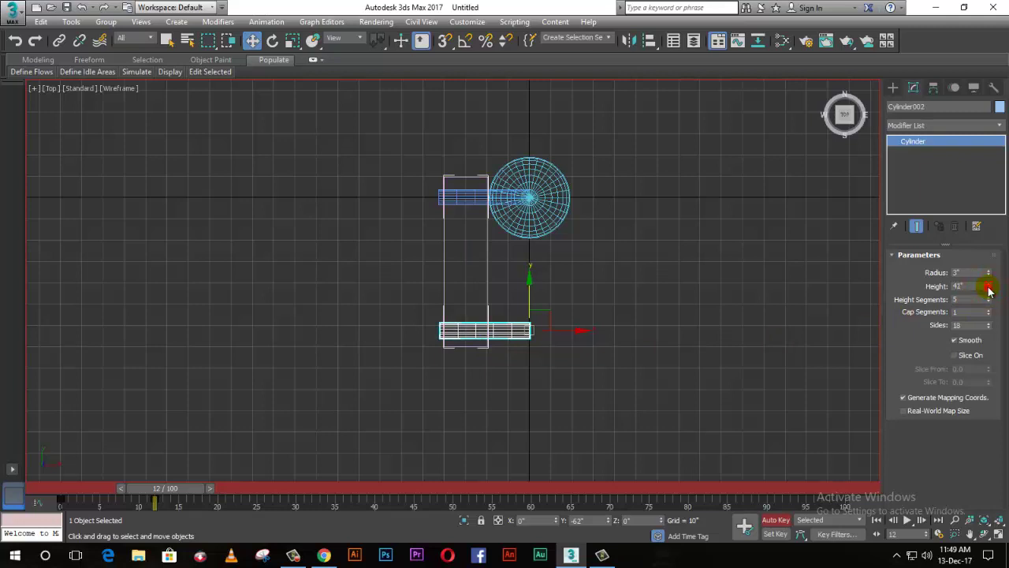
pyautogui.moveTo(990, 276); pyautogui.dragTo(991, 277)
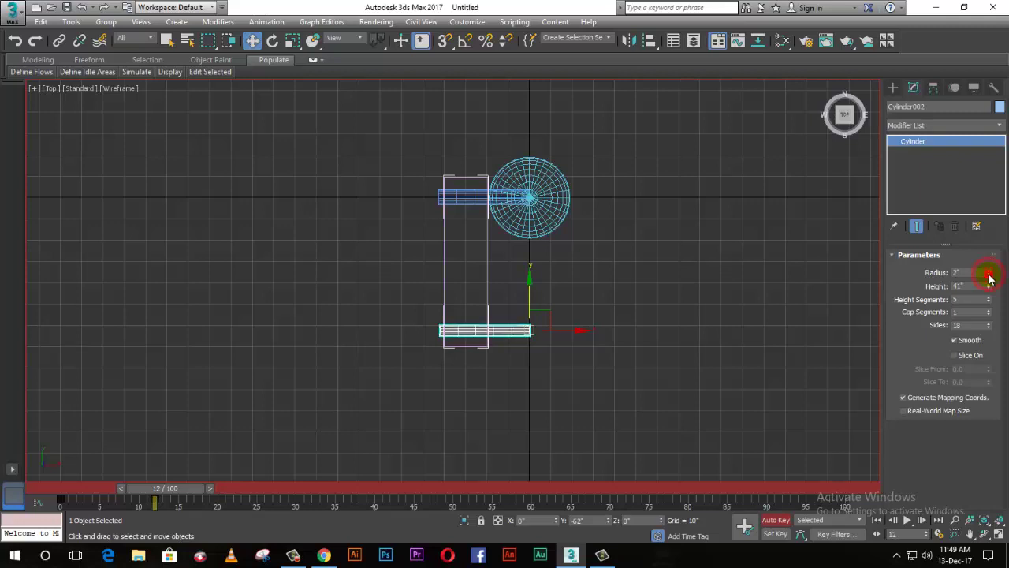
pyautogui.moveTo(990, 276); pyautogui.dragTo(990, 276)
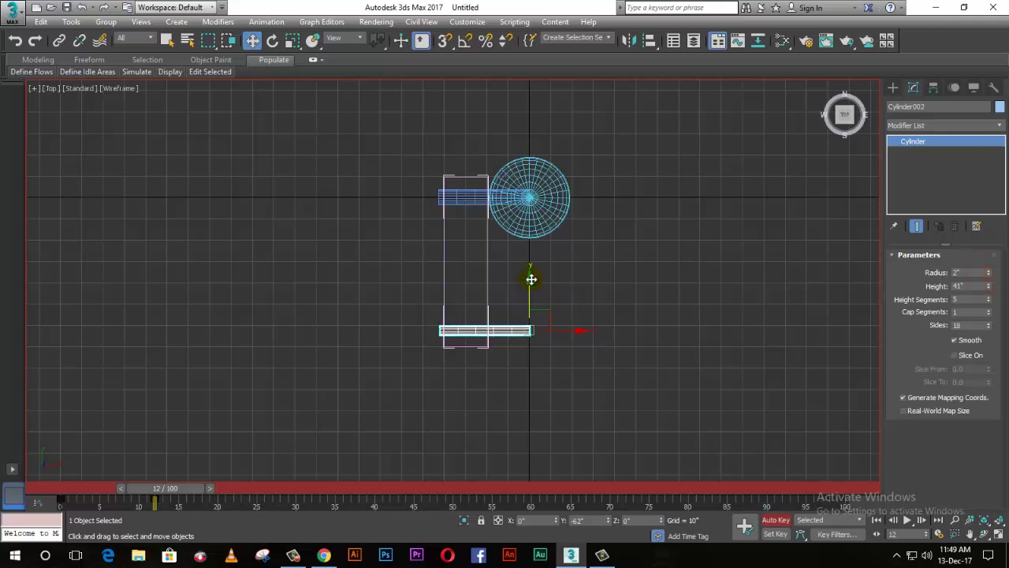
pyautogui.moveTo(531, 279); pyautogui.dragTo(532, 282)
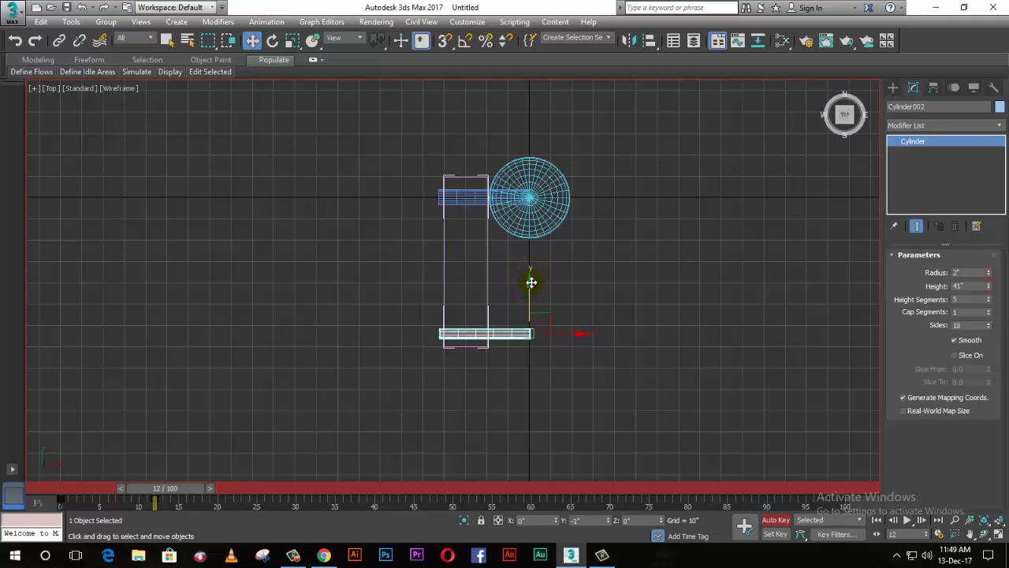
# Clone the box link downward as Box002 and move it right under the lower rod.
pyautogui.click(551, 366)
pyautogui.click(486, 287)
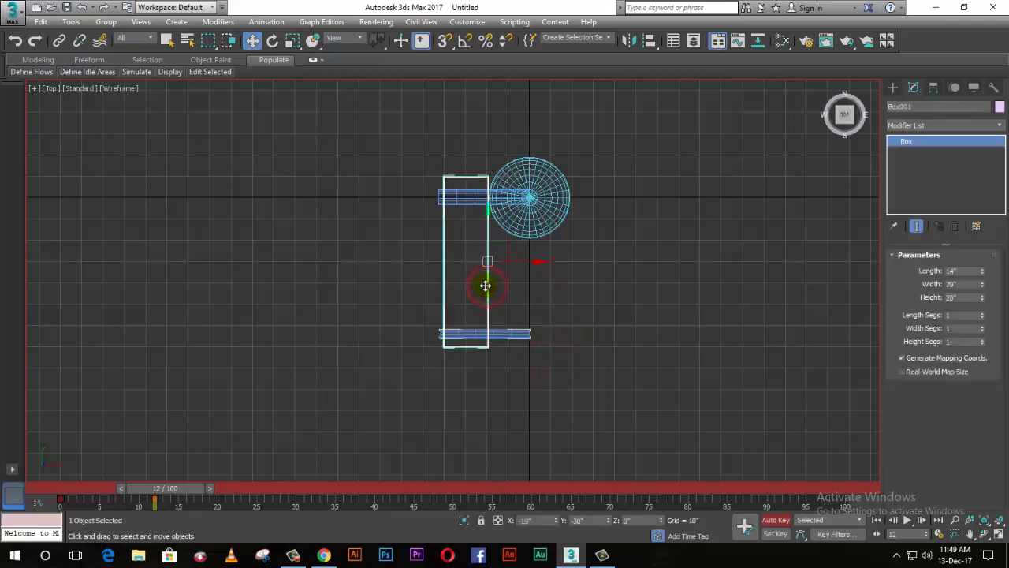
pyautogui.keyDown('shift'); pyautogui.moveTo(485, 215); pyautogui.dragTo(487, 360); pyautogui.keyUp('shift')
pyautogui.click(516, 335)
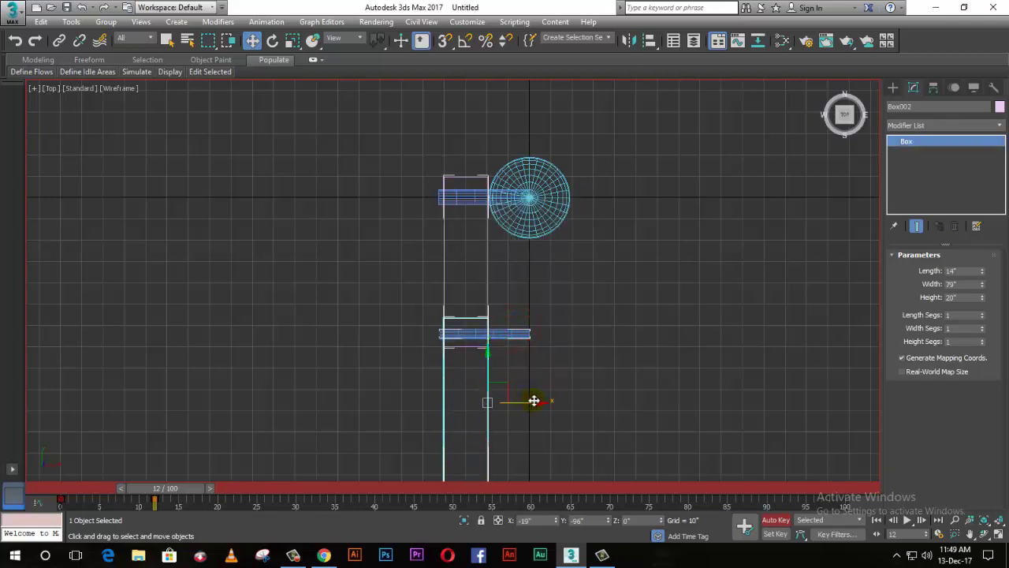
pyautogui.moveTo(534, 402); pyautogui.dragTo(580, 407)
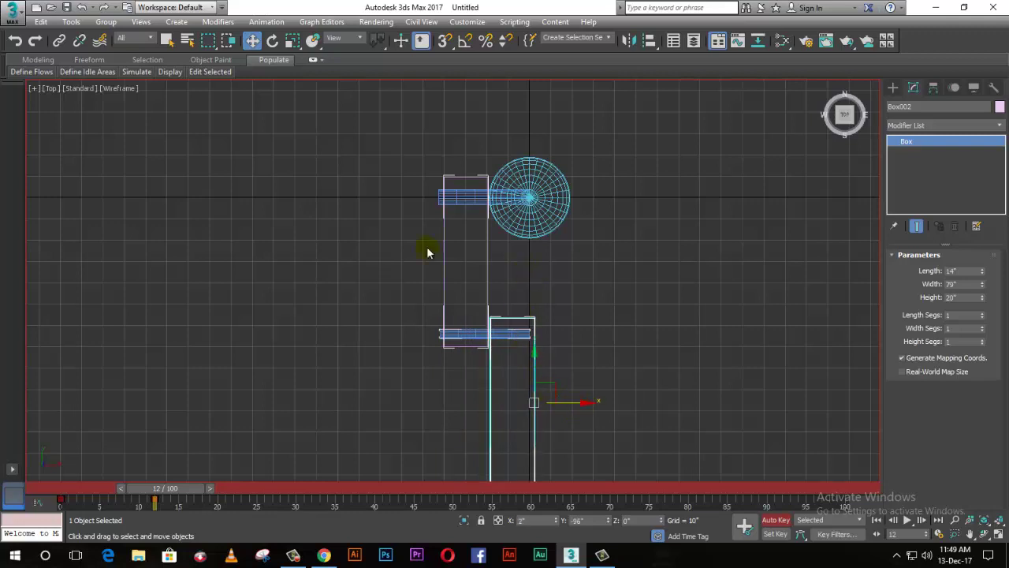
pyautogui.scroll(-2, 439, 347)
pyautogui.scroll(2, 462, 390)
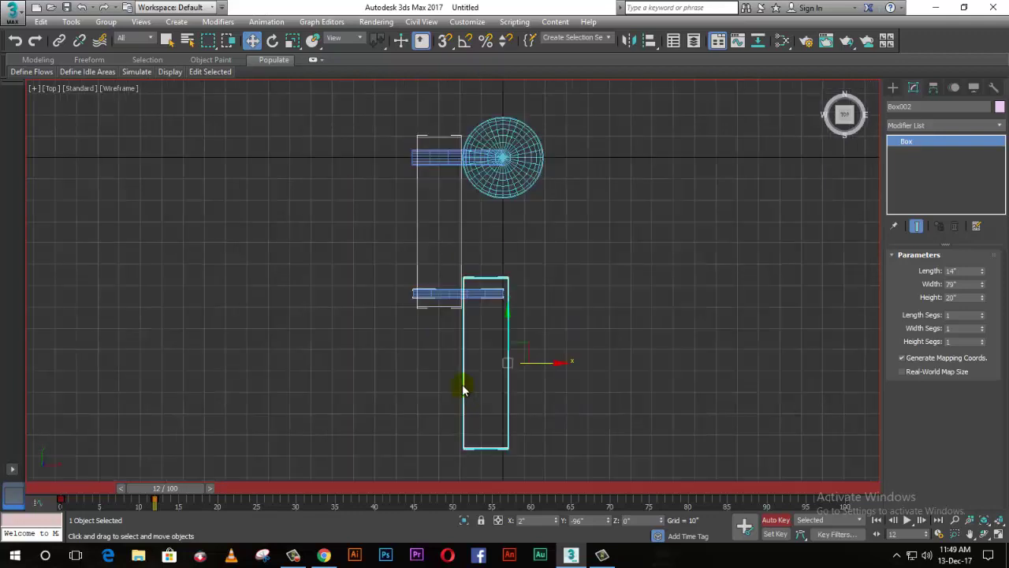
# Uniformly scale Box002 down to about 71% and nudge it up toward the rod.
pyautogui.click(292, 40)
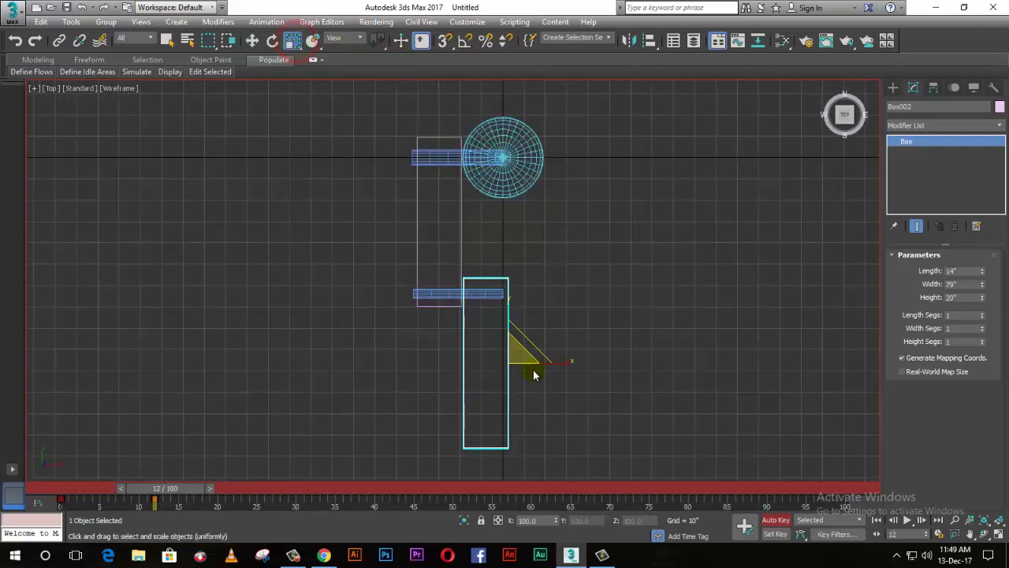
pyautogui.moveTo(517, 361); pyautogui.dragTo(509, 376)
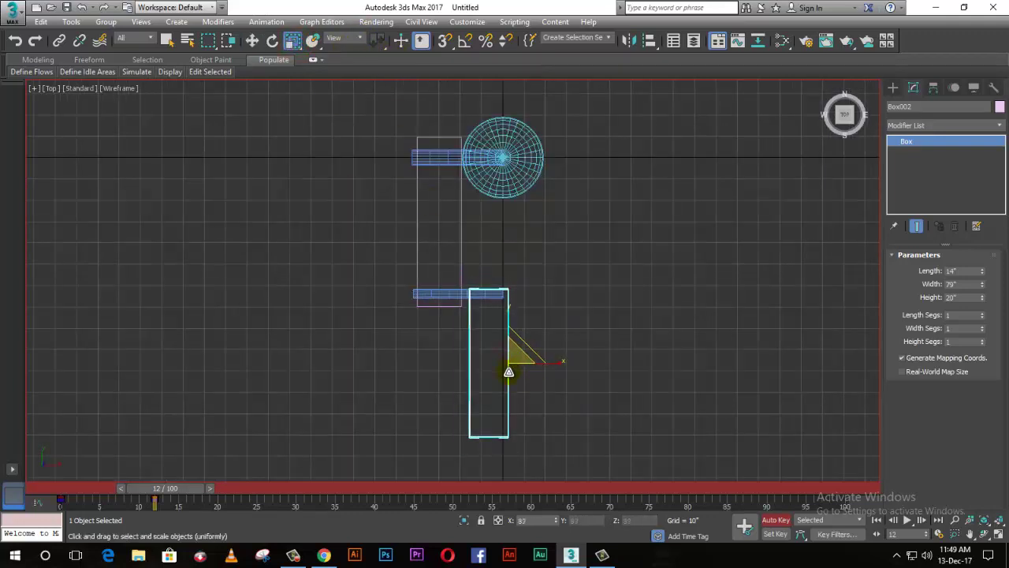
pyautogui.moveTo(509, 376); pyautogui.dragTo(507, 383)
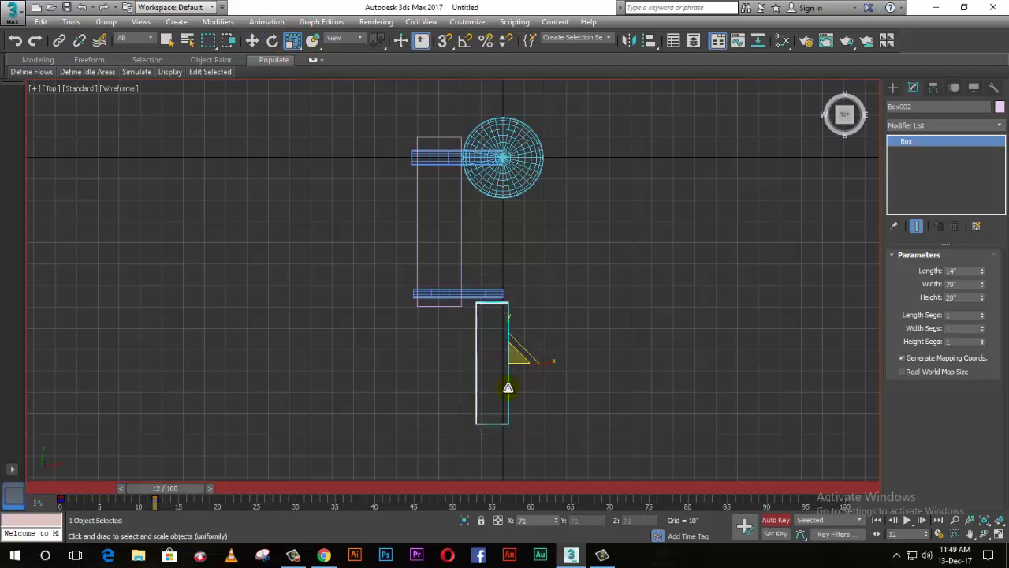
pyautogui.click(251, 41)
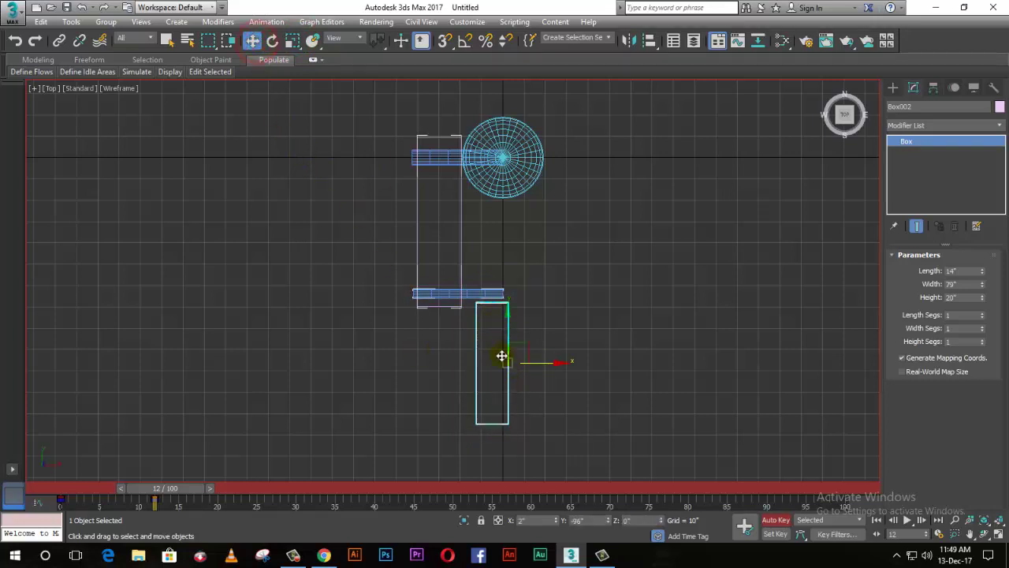
pyautogui.moveTo(506, 364); pyautogui.dragTo(497, 344)
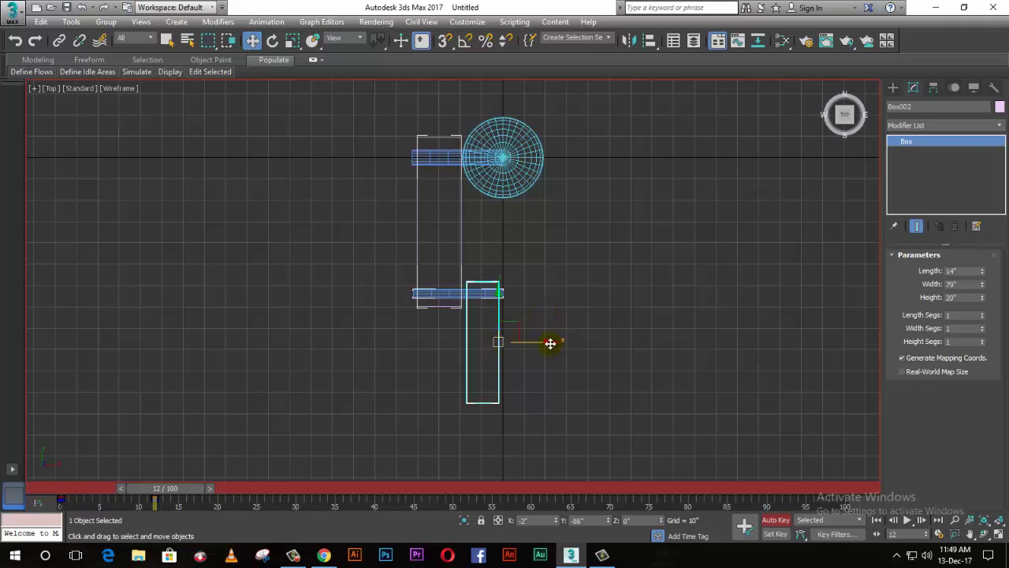
# Line Box002 up under the rod, then shorten Cylinder002 slightly and nudge it left.
pyautogui.moveTo(550, 343); pyautogui.dragTo(548, 343)
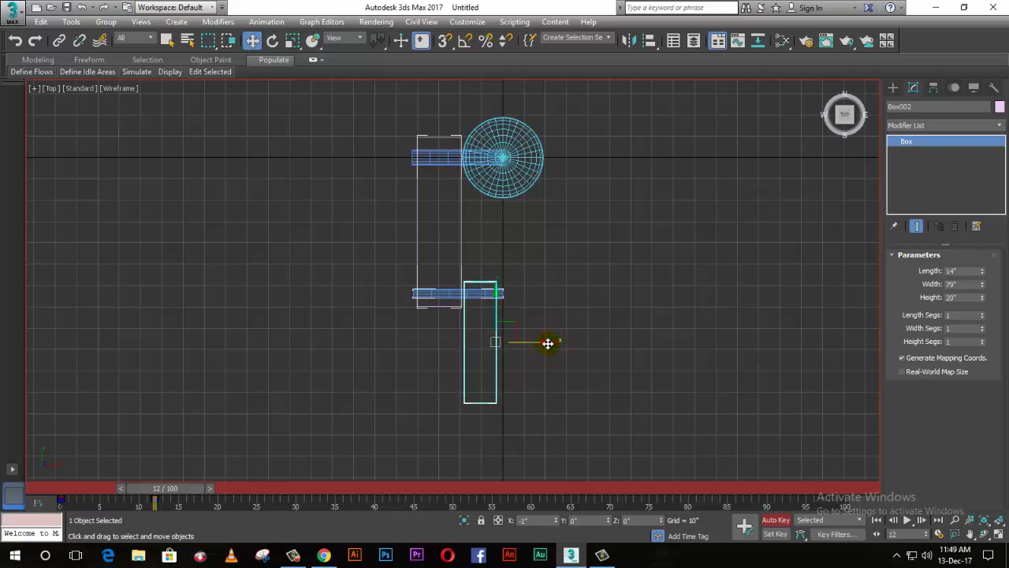
pyautogui.click(570, 300)
pyautogui.click(434, 292)
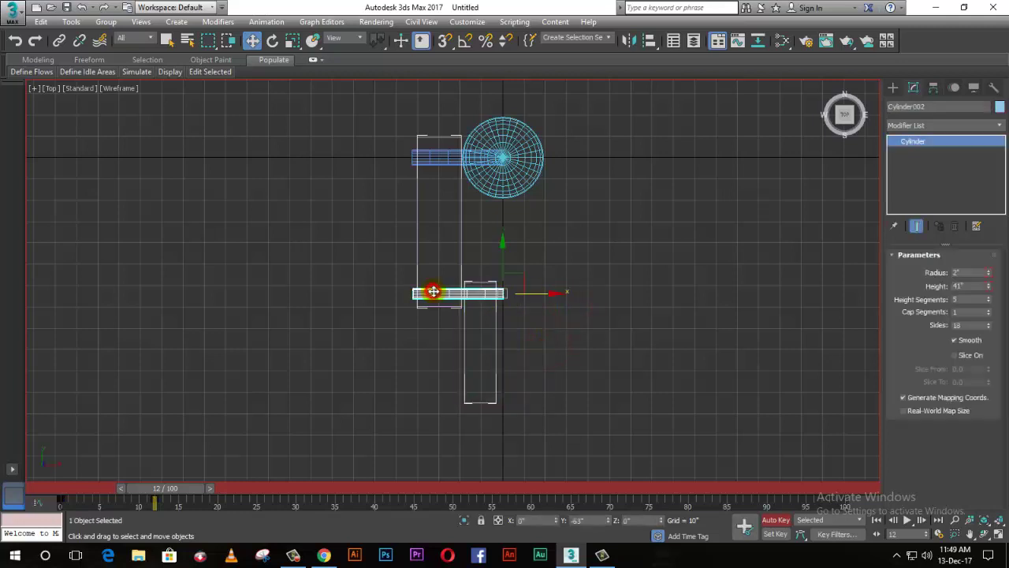
pyautogui.click(989, 287)
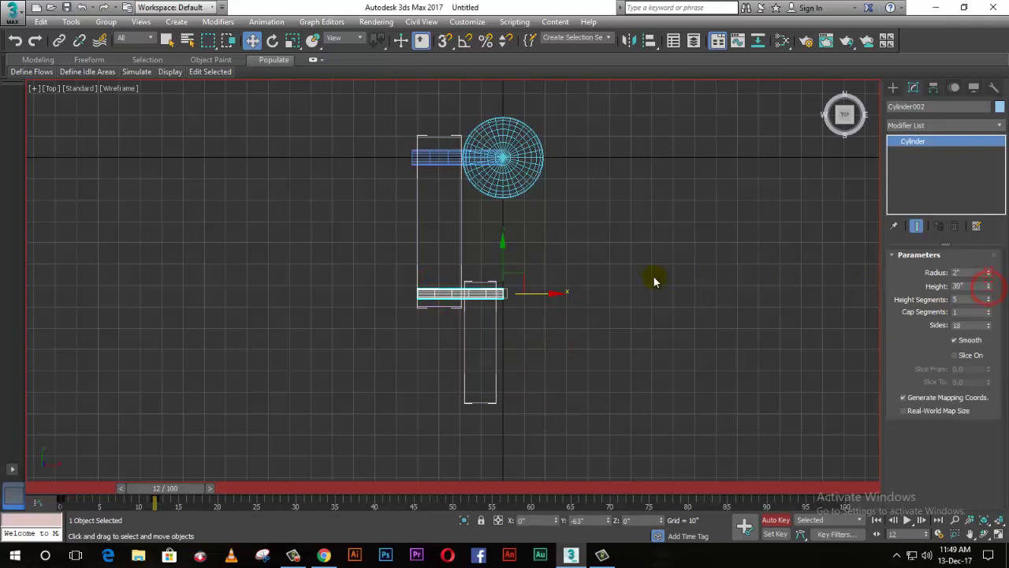
pyautogui.moveTo(556, 294); pyautogui.dragTo(554, 294)
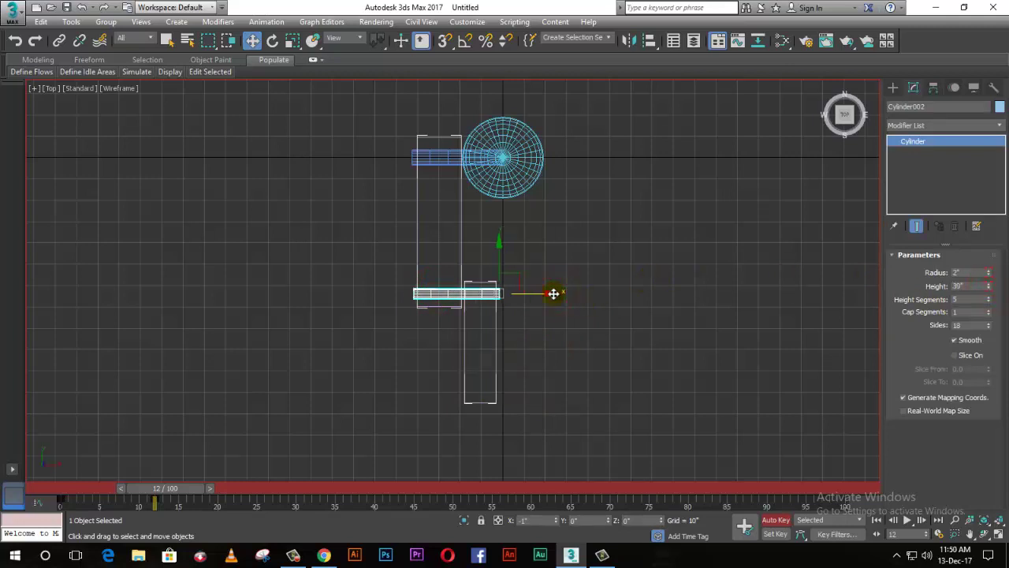
# Re-centre the view and Shift-drag Cylinder002 down to Box002's bottom end.
pyautogui.click(561, 323)
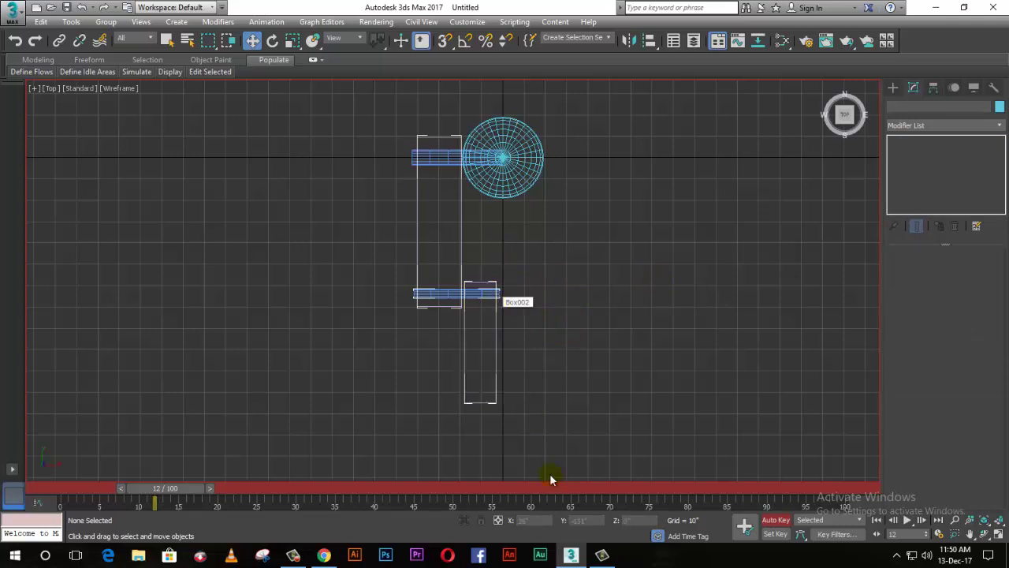
pyautogui.moveTo(550, 477)
pyautogui.mouseDown(button='middle')
pyautogui.moveTo(541, 462)
pyautogui.moveTo(502, 457)
pyautogui.mouseUp(button='middle')
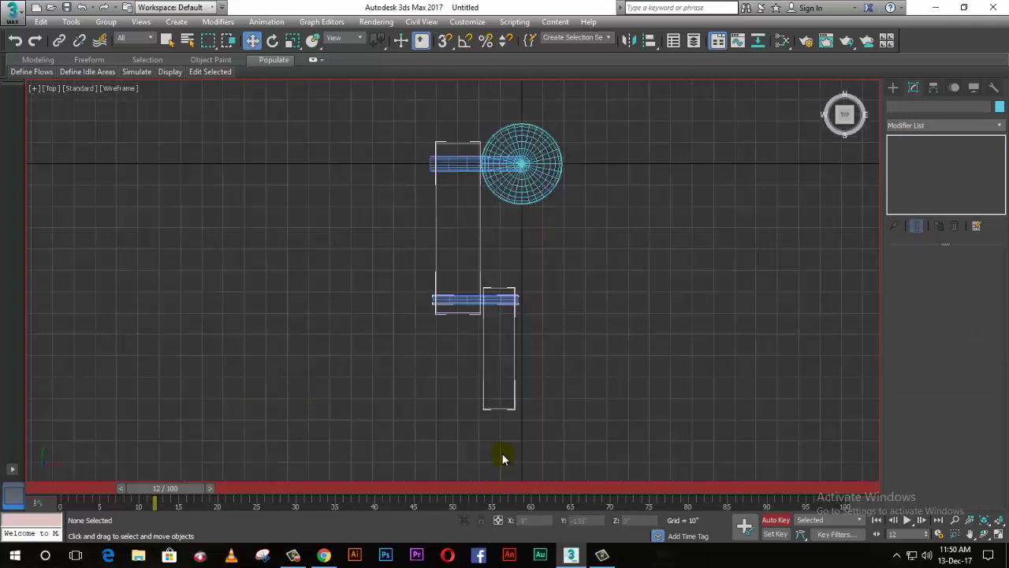
pyautogui.click(467, 302)
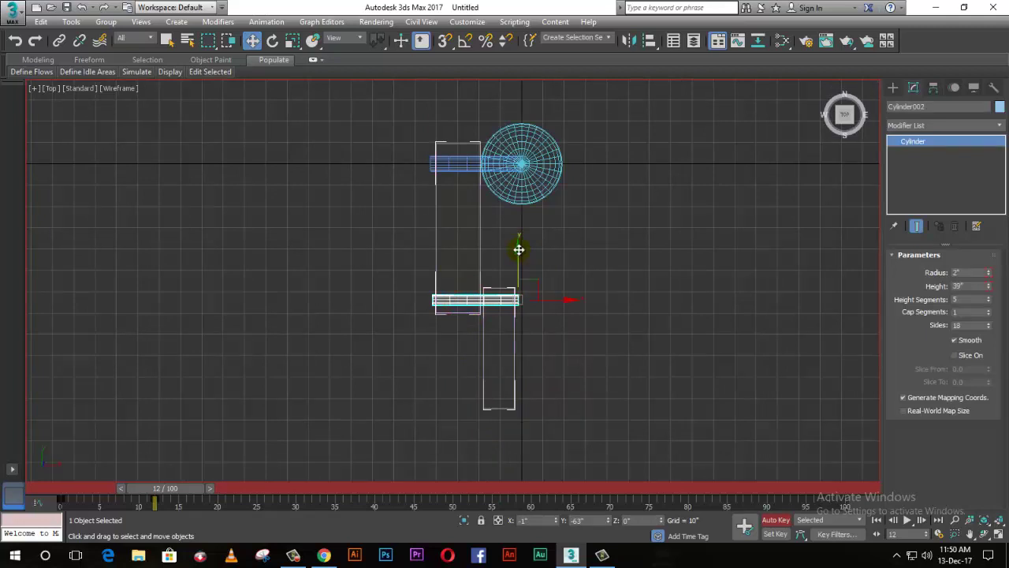
pyautogui.keyDown('shift'); pyautogui.moveTo(519, 249); pyautogui.dragTo(513, 345); pyautogui.keyUp('shift')
# Confirm Cylinder003, then clone Box002 downward as Box003.
pyautogui.click(498, 336)
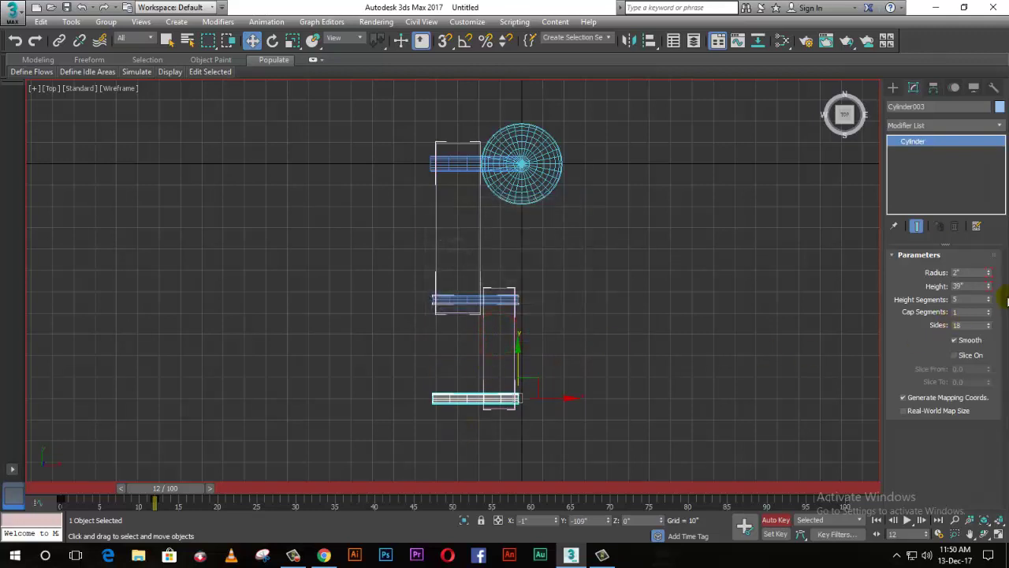
pyautogui.click(516, 335)
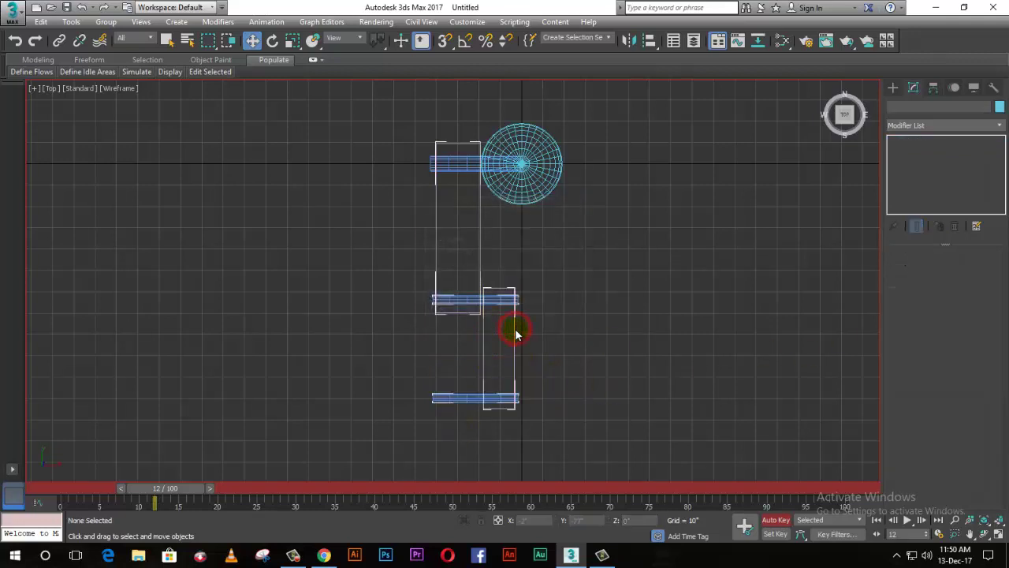
pyautogui.click(514, 331)
pyautogui.click(513, 298)
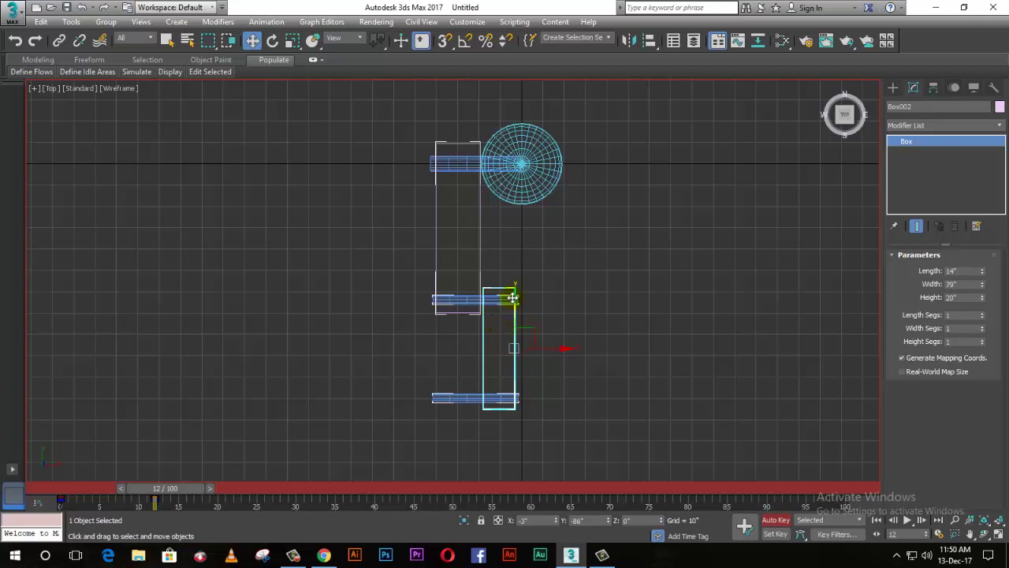
pyautogui.keyDown('shift'); pyautogui.moveTo(512, 297); pyautogui.dragTo(498, 396); pyautogui.keyUp('shift')
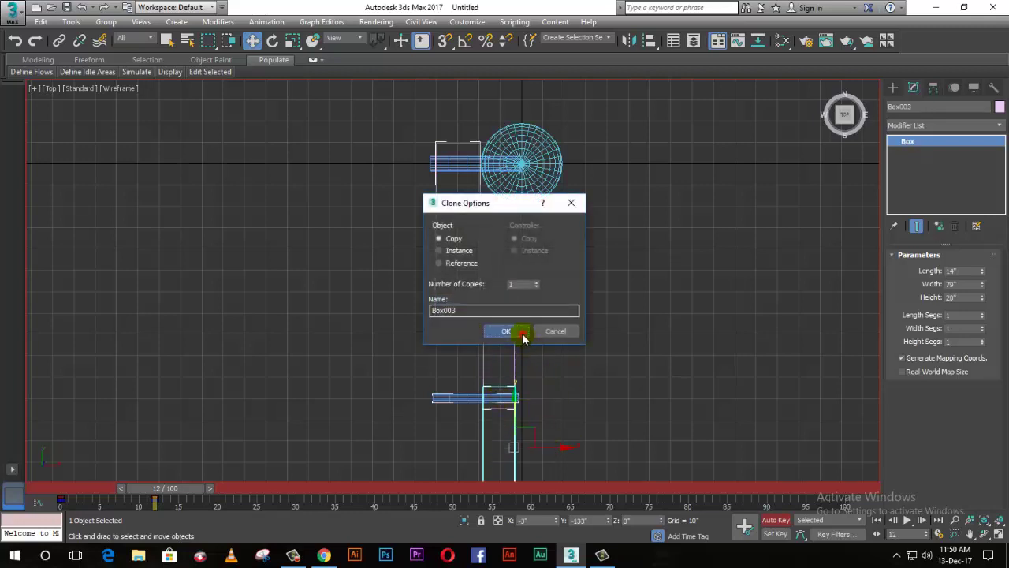
pyautogui.click(522, 334)
# Slide Box003 left so it lines up under Cylinder003.
pyautogui.click(563, 448)
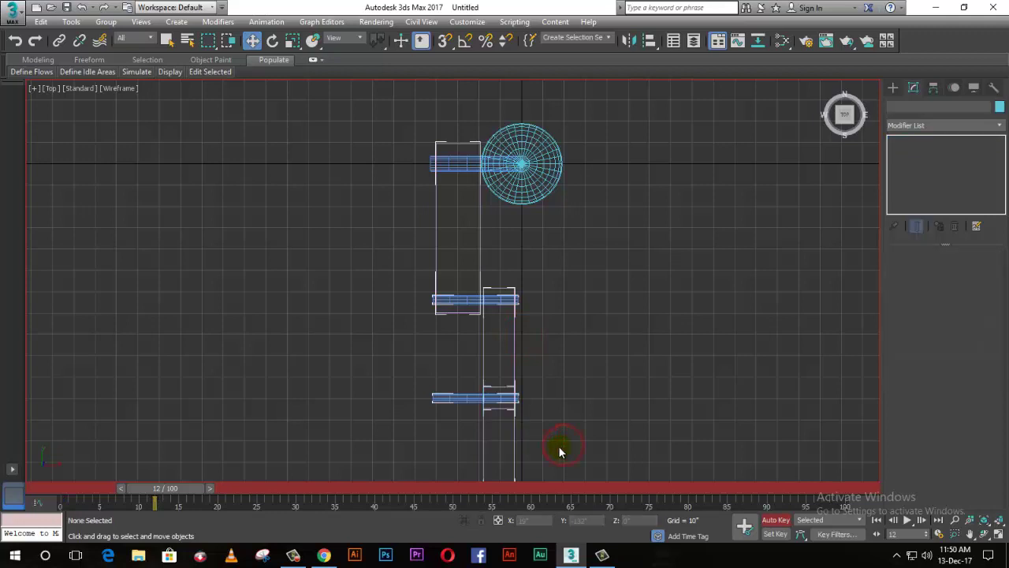
pyautogui.click(515, 424)
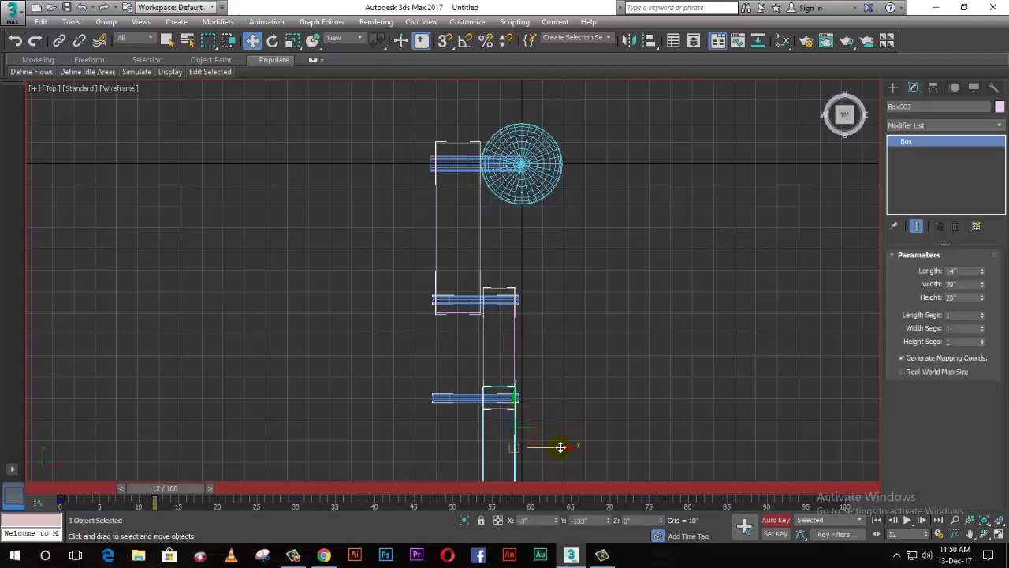
pyautogui.moveTo(560, 447)
pyautogui.mouseDown()
pyautogui.moveTo(513, 447)
pyautogui.moveTo(526, 450)
pyautogui.mouseUp()
pyautogui.scroll(-2, 557, 416)
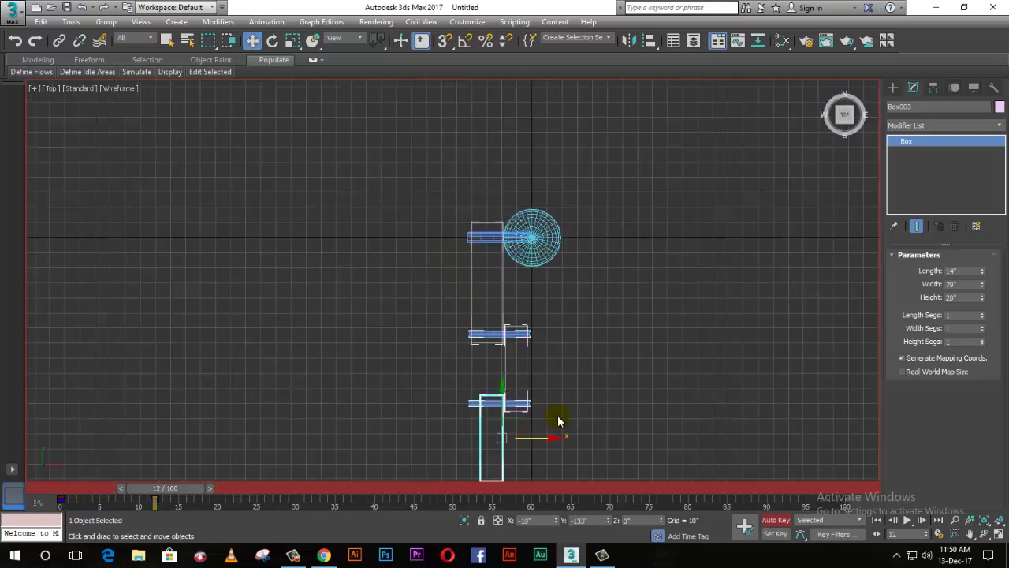
pyautogui.scroll(-2, 457, 406)
pyautogui.scroll(2, 465, 430)
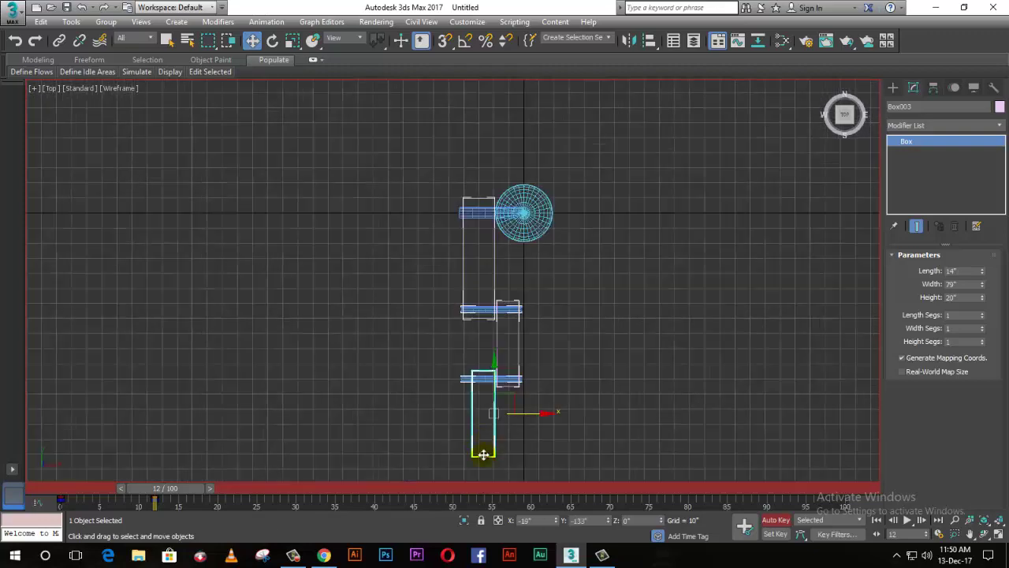
# Uniformly scale Box003 down slightly and raise it so its top sits on Cylinder003.
pyautogui.scroll(1, 483, 455)
pyautogui.scroll(2, 483, 455)
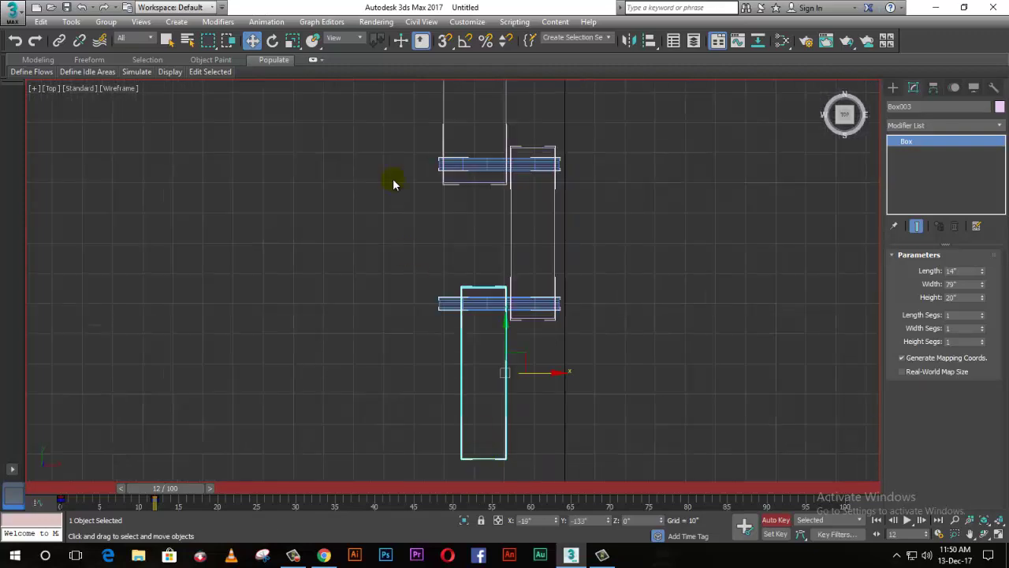
pyautogui.click(292, 41)
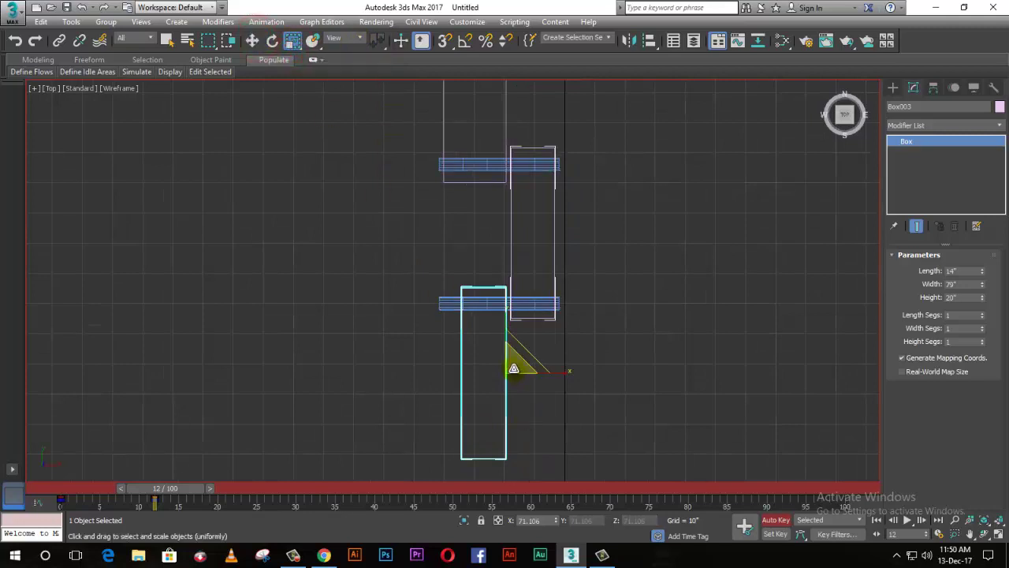
pyautogui.moveTo(517, 364); pyautogui.dragTo(510, 388)
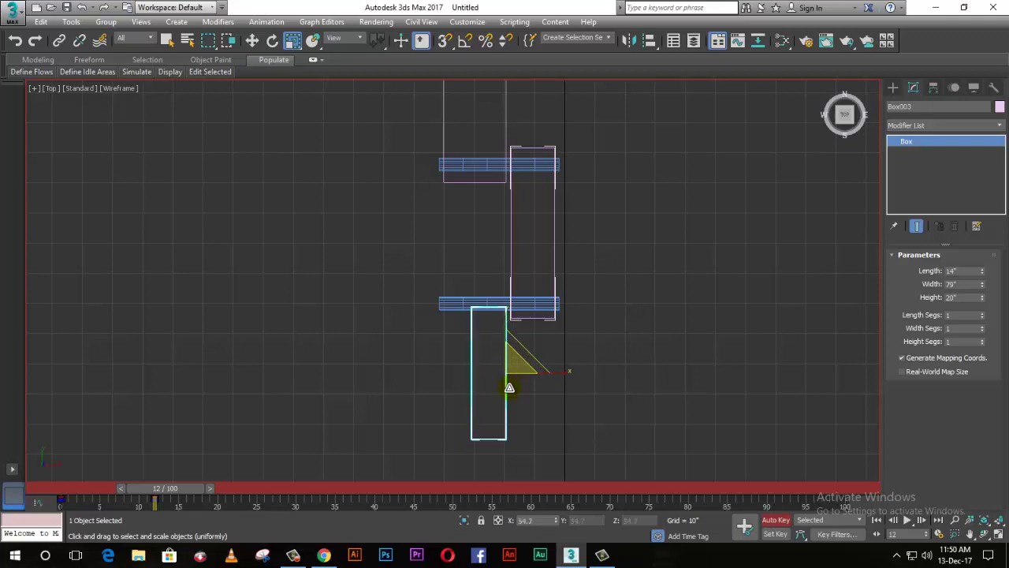
pyautogui.click(251, 41)
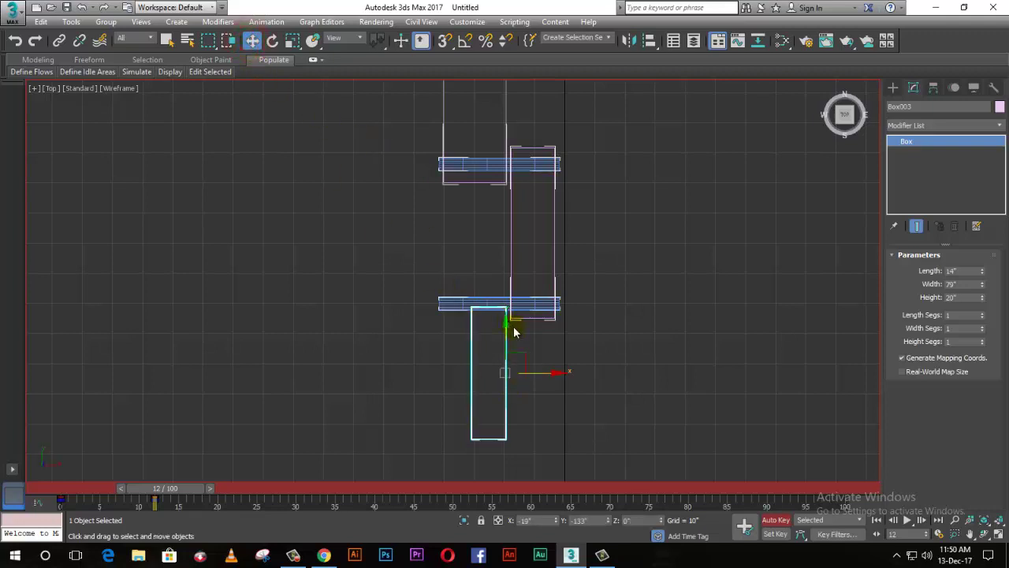
pyautogui.moveTo(505, 325); pyautogui.dragTo(506, 306)
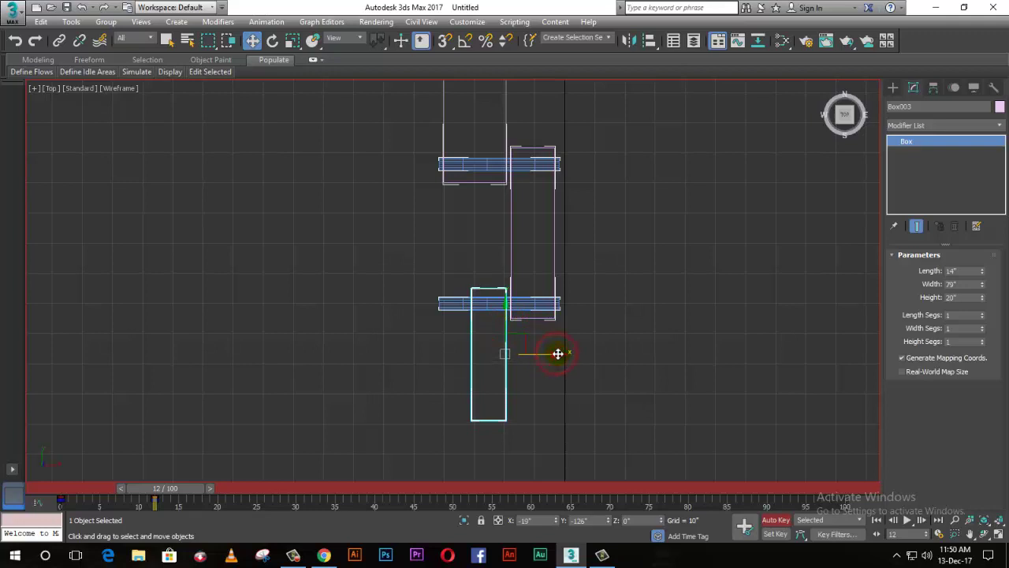
pyautogui.moveTo(557, 353); pyautogui.dragTo(556, 352)
# Set Cylinder003 to height 29 and radius 1 in the Modify panel.
pyautogui.click(580, 341)
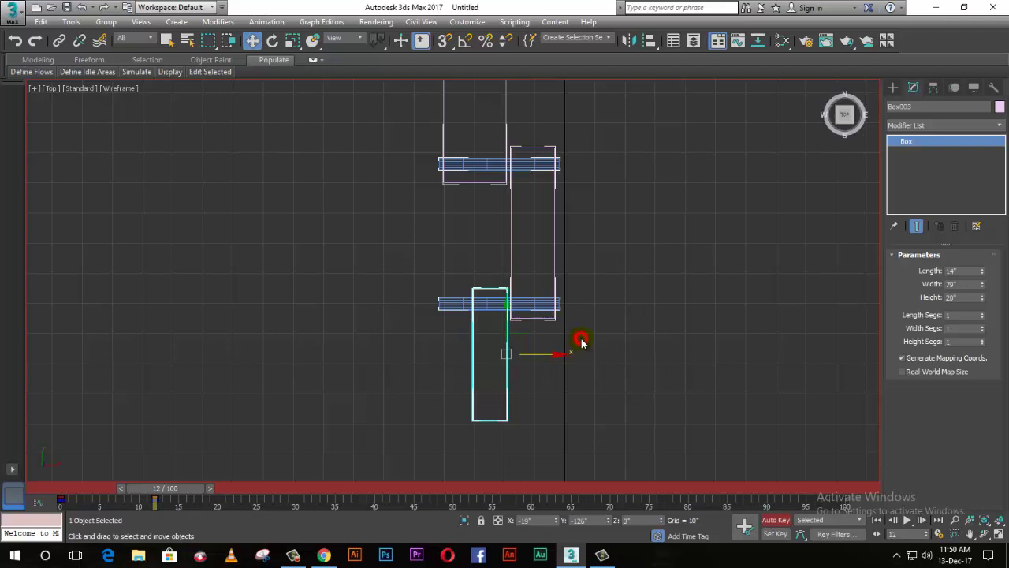
pyautogui.click(457, 304)
pyautogui.click(971, 289)
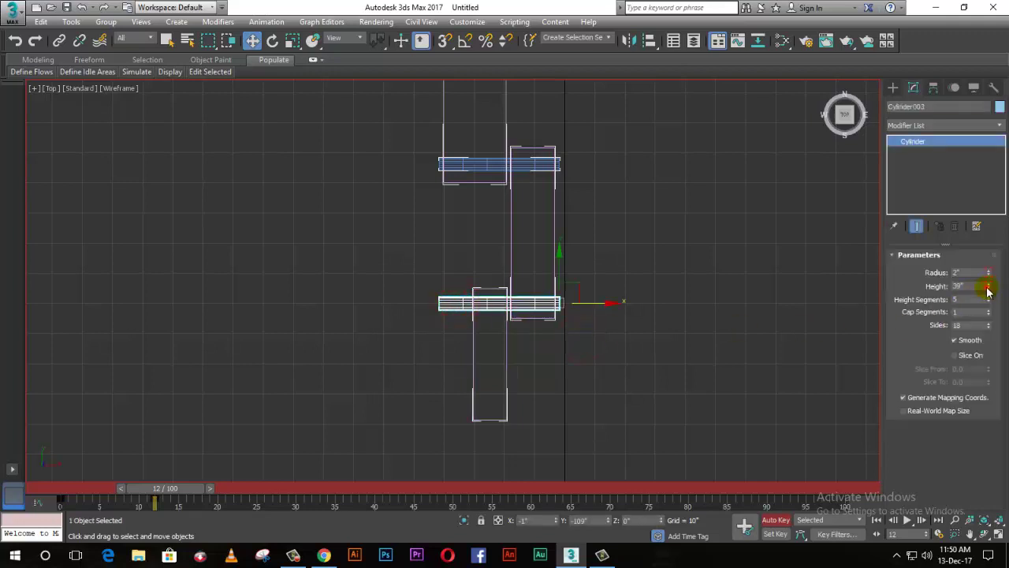
pyautogui.moveTo(985, 289); pyautogui.dragTo(986, 302)
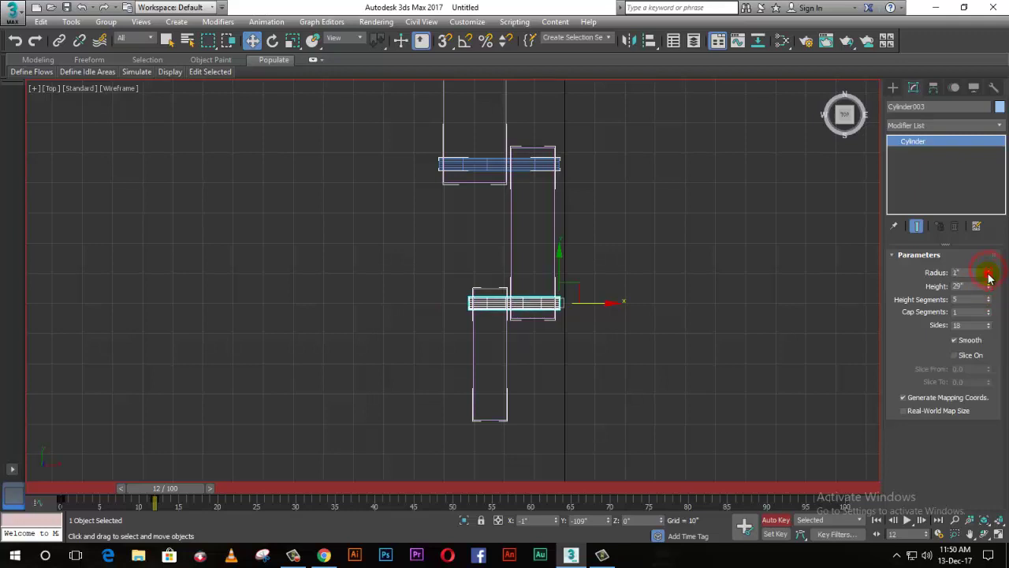
pyautogui.moveTo(990, 276); pyautogui.dragTo(989, 273)
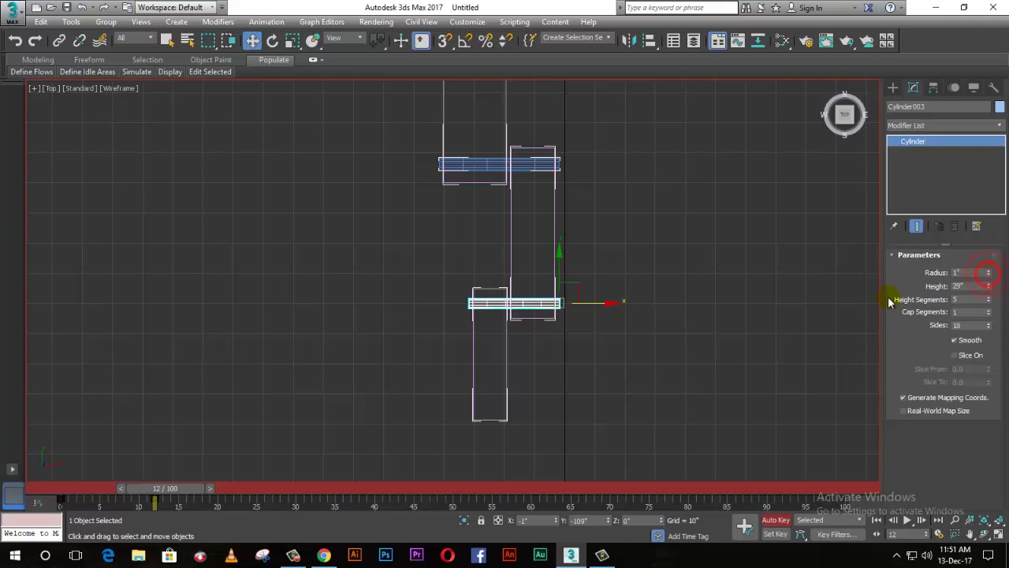
pyautogui.click(576, 370)
# Clone Cylinder003 downward as Cylinder004 and slide it left across Box003's lower end.
pyautogui.scroll(-3, 433, 331)
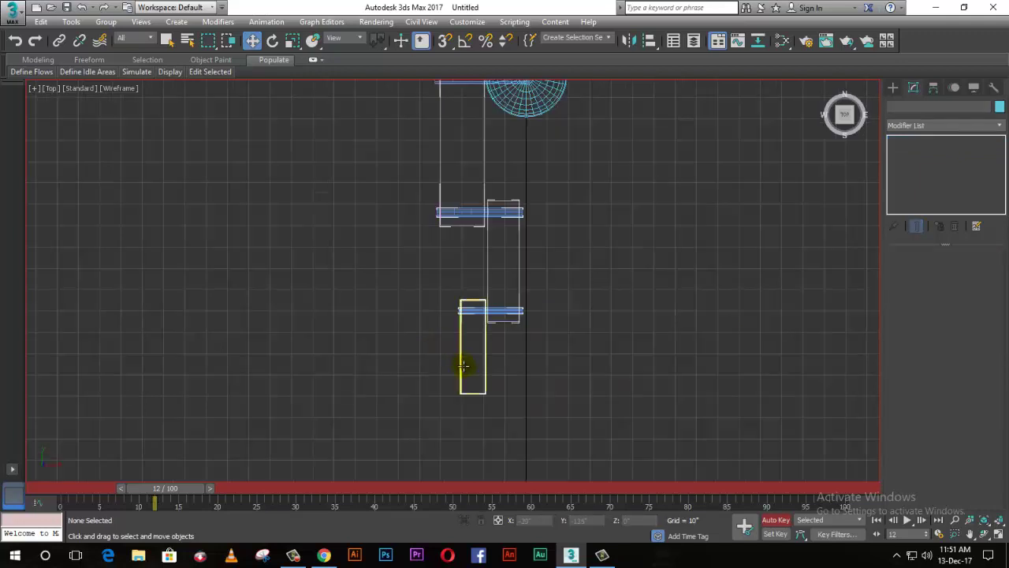
pyautogui.scroll(3, 471, 384)
pyautogui.click(503, 275)
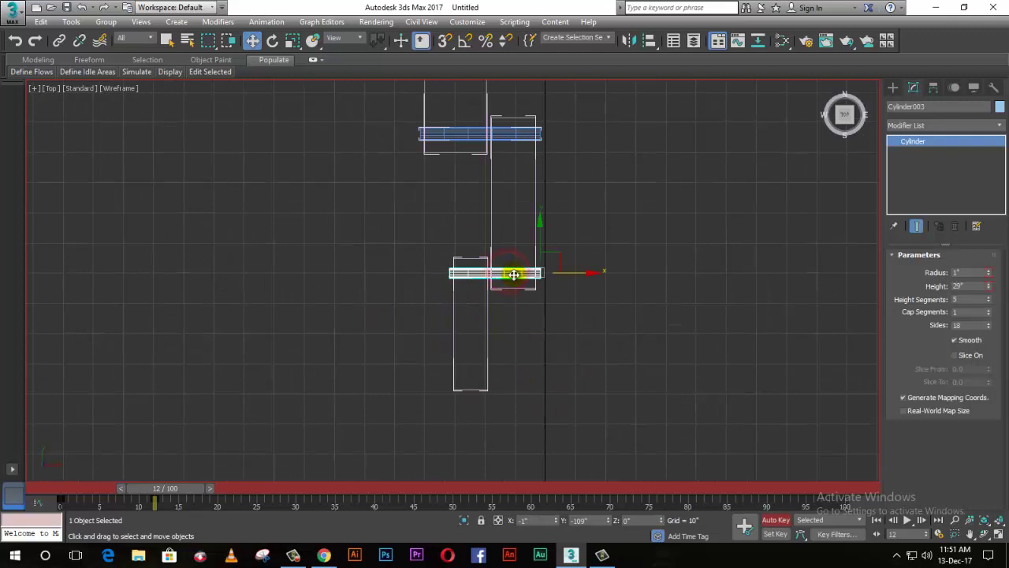
pyautogui.keyDown('shift'); pyautogui.moveTo(540, 224); pyautogui.dragTo(538, 339); pyautogui.keyUp('shift')
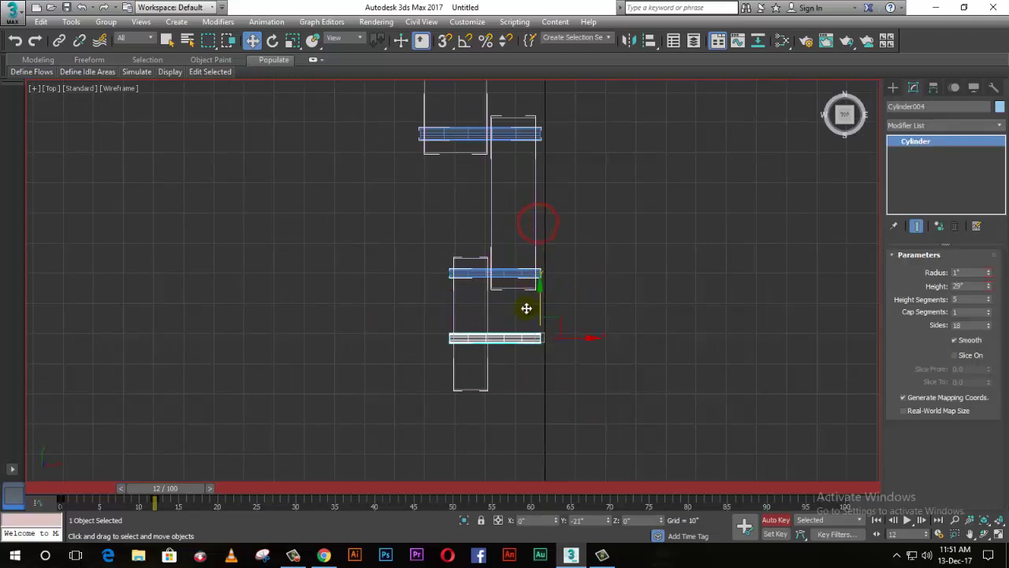
pyautogui.click(501, 333)
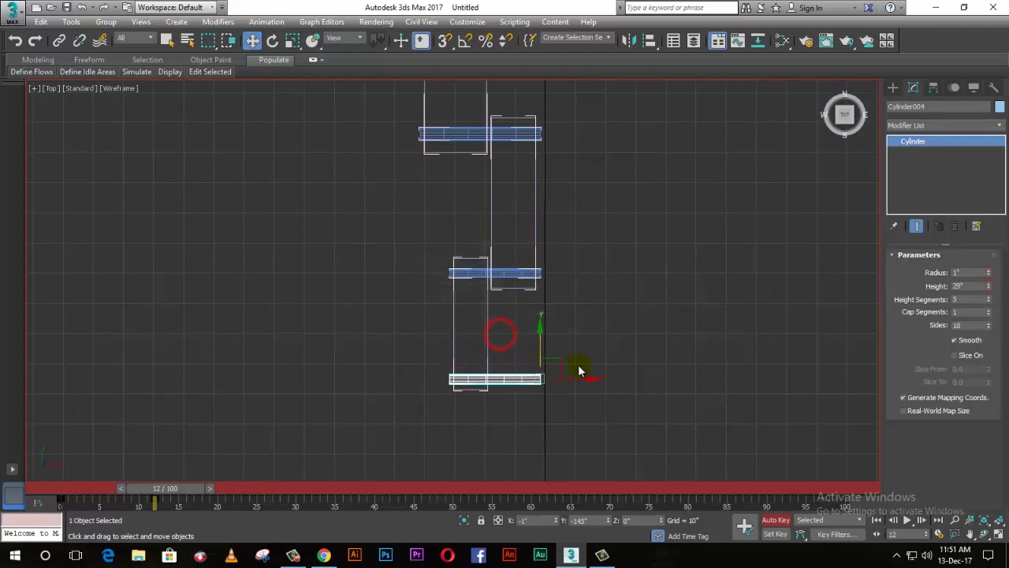
pyautogui.moveTo(585, 377); pyautogui.dragTo(556, 378)
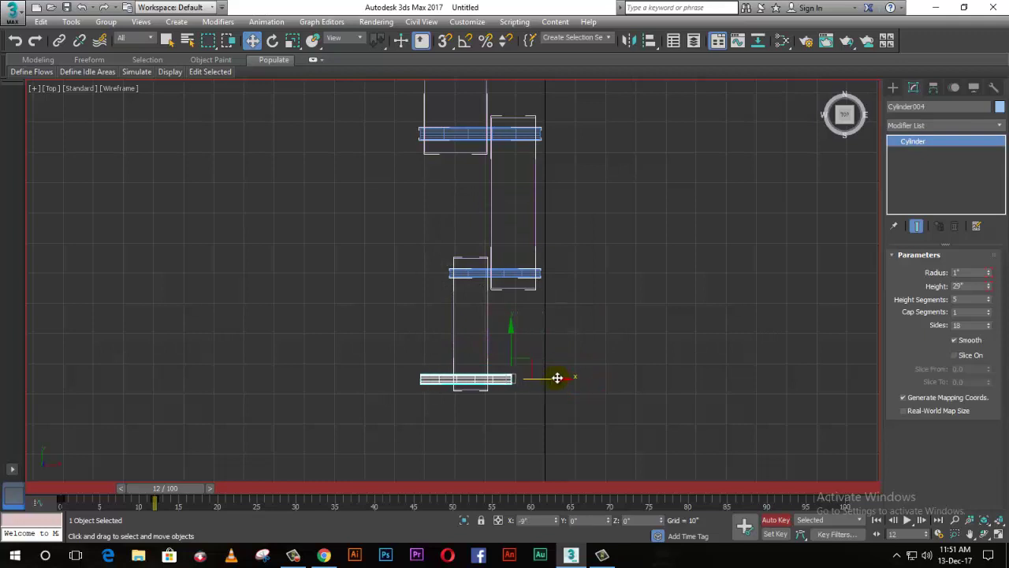
pyautogui.click(481, 433)
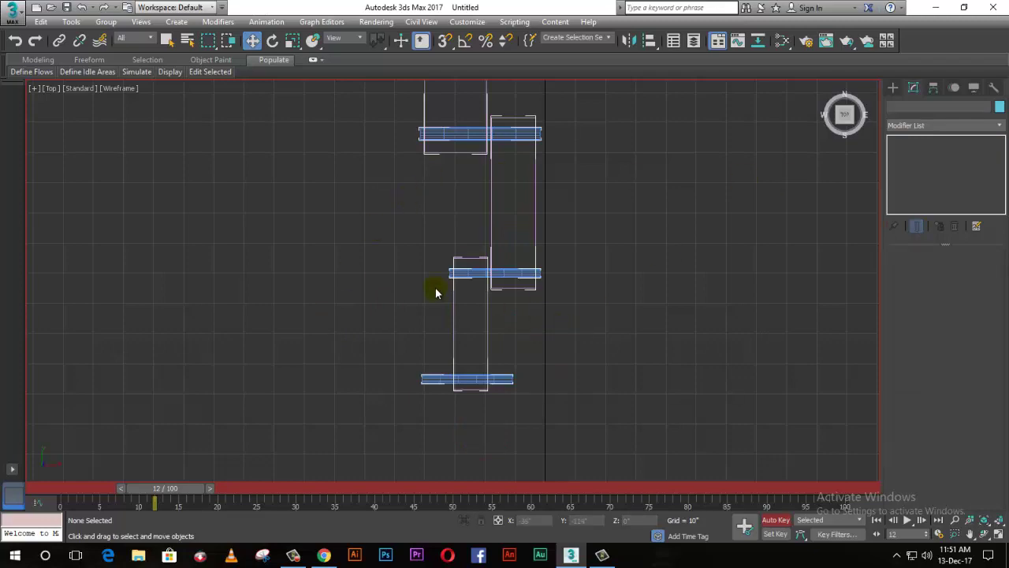
pyautogui.scroll(-2, 436, 292)
pyautogui.scroll(-1, 450, 360)
pyautogui.scroll(2, 472, 362)
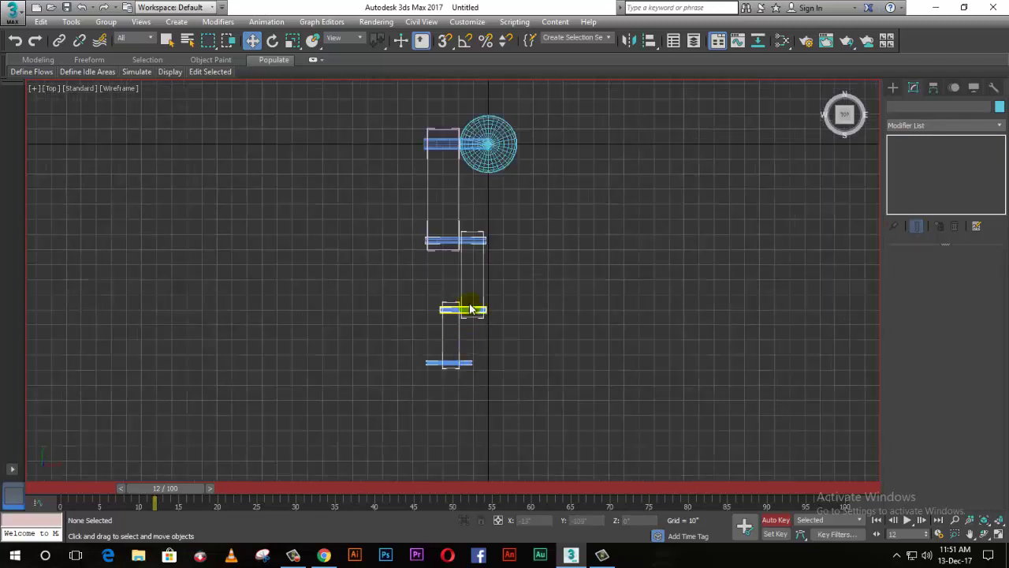
pyautogui.scroll(2, 469, 309)
pyautogui.scroll(-2, 464, 376)
pyautogui.scroll(3, 463, 376)
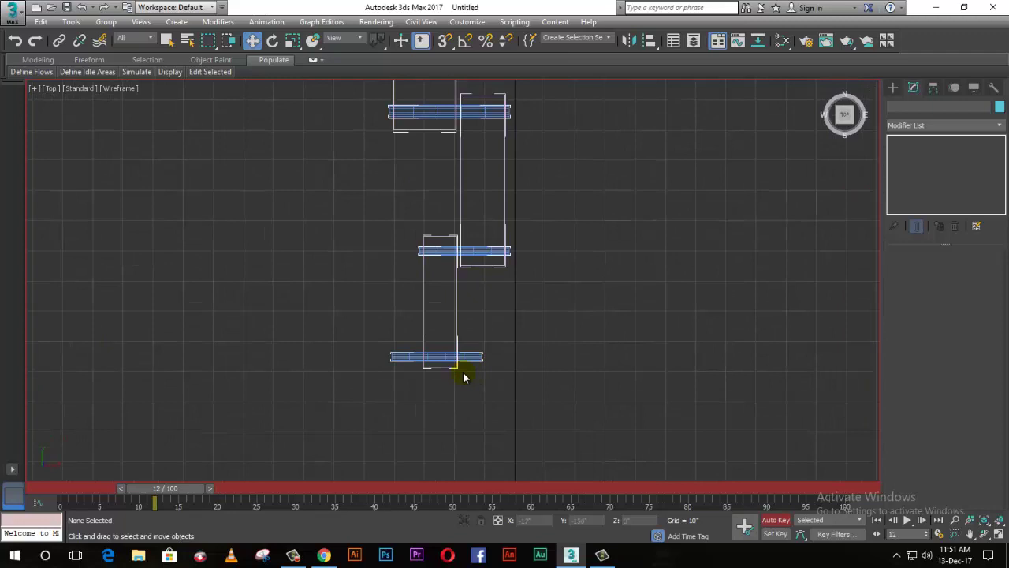
# Restore the four-viewport layout and zoom the Left view onto the box chain's far end.
pyautogui.click(895, 87)
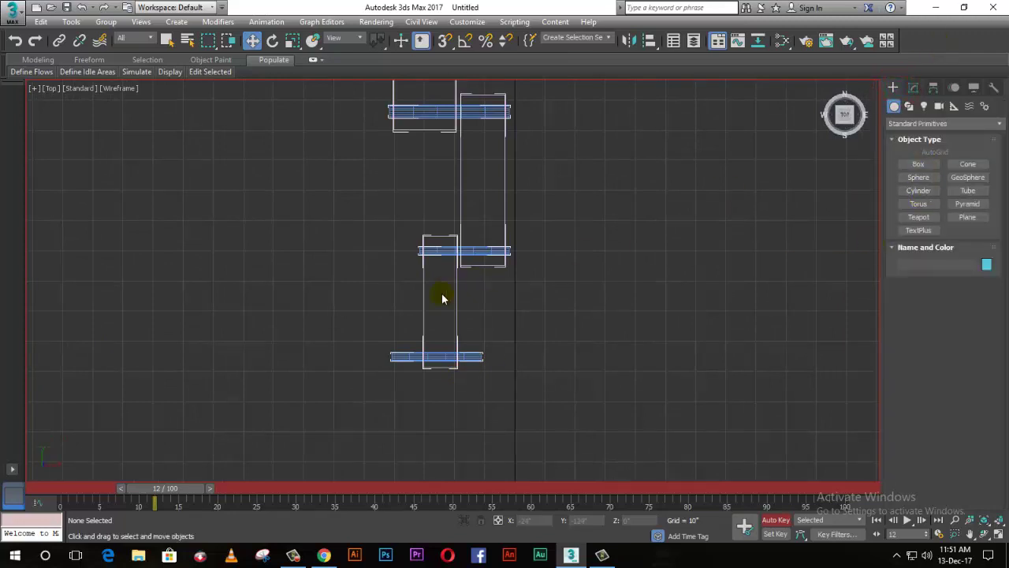
pyautogui.hotkey('alt', 'w')
pyautogui.scroll(-2, 142, 345)
pyautogui.scroll(-2, 143, 347)
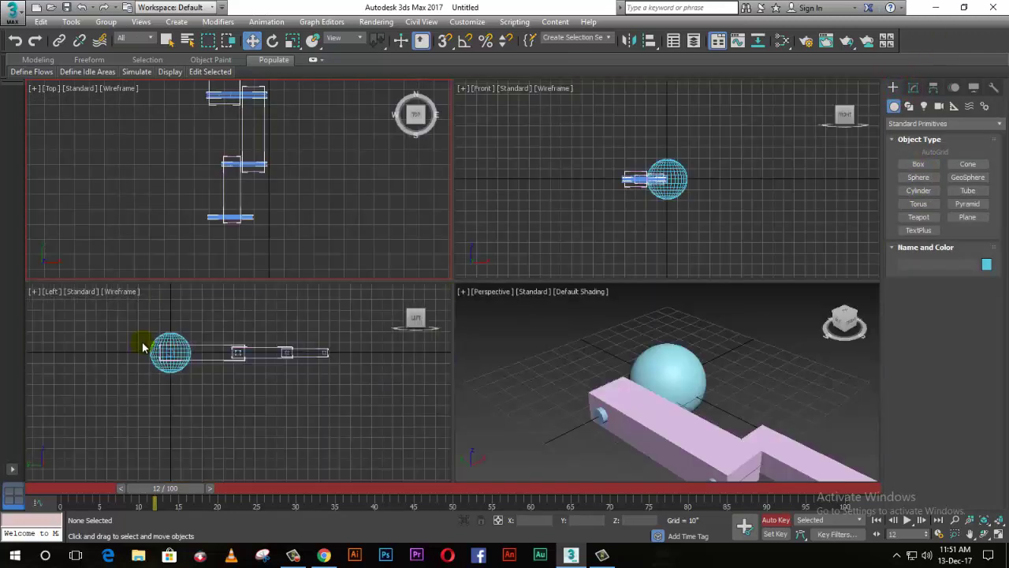
pyautogui.scroll(3, 329, 353)
pyautogui.scroll(1, 331, 355)
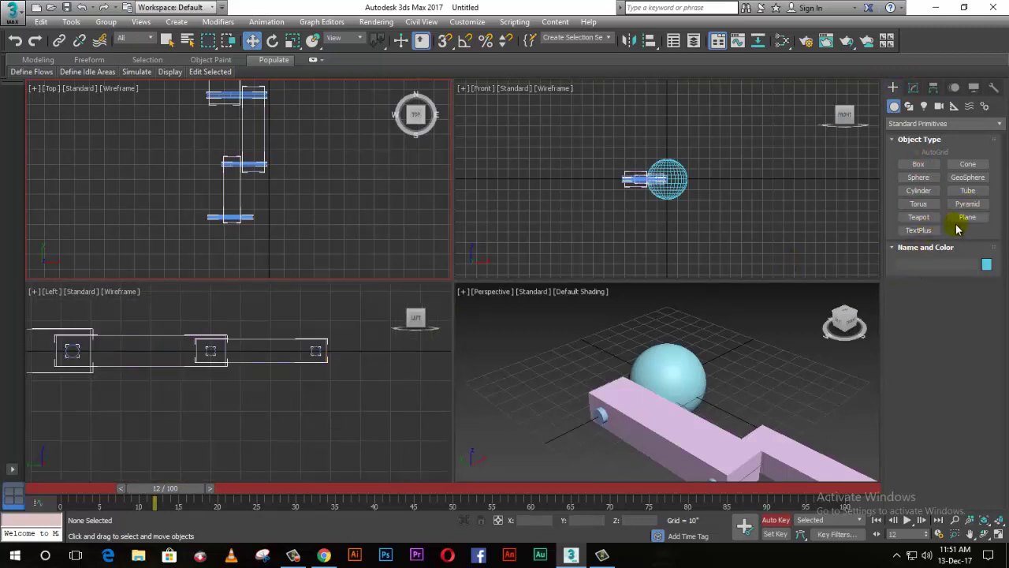
# Drag out a torus in the Left viewport at the end of the box chain.
pyautogui.click(919, 203)
pyautogui.moveTo(315, 351); pyautogui.dragTo(345, 350)
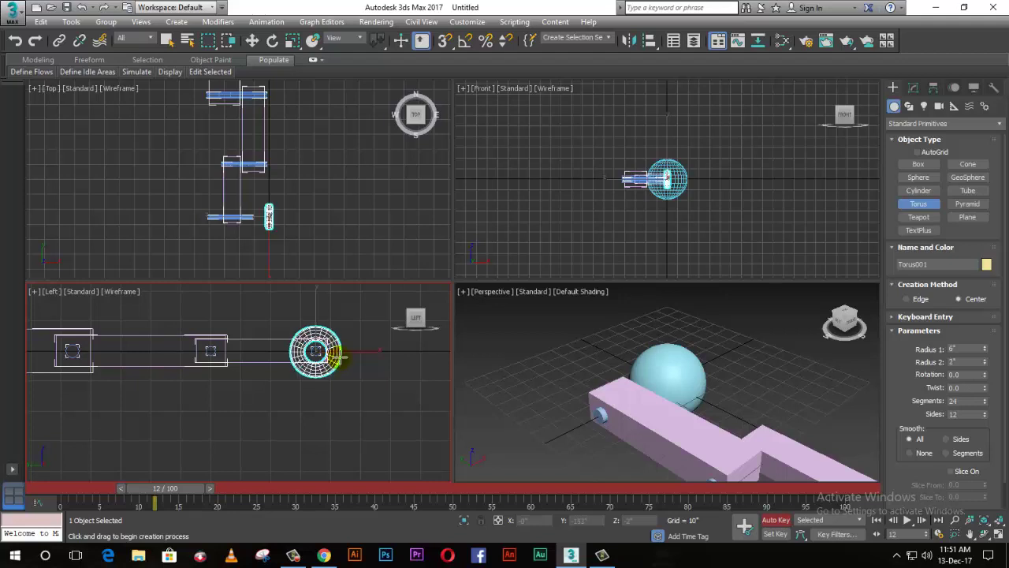
pyautogui.click(348, 363)
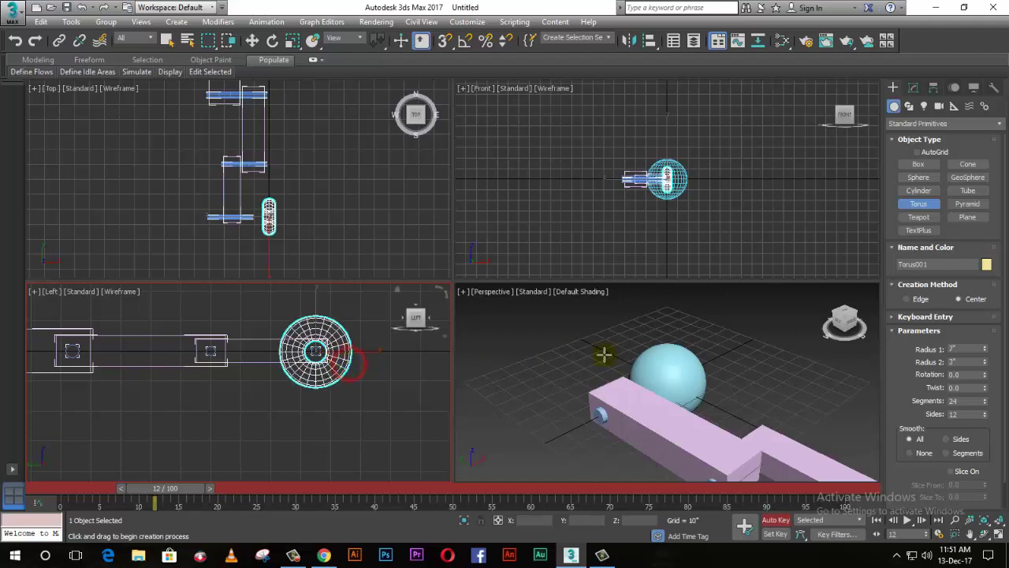
# Adjust the torus spinners to Radius 1 of 4" and Radius 2 of 2".
pyautogui.click(984, 364)
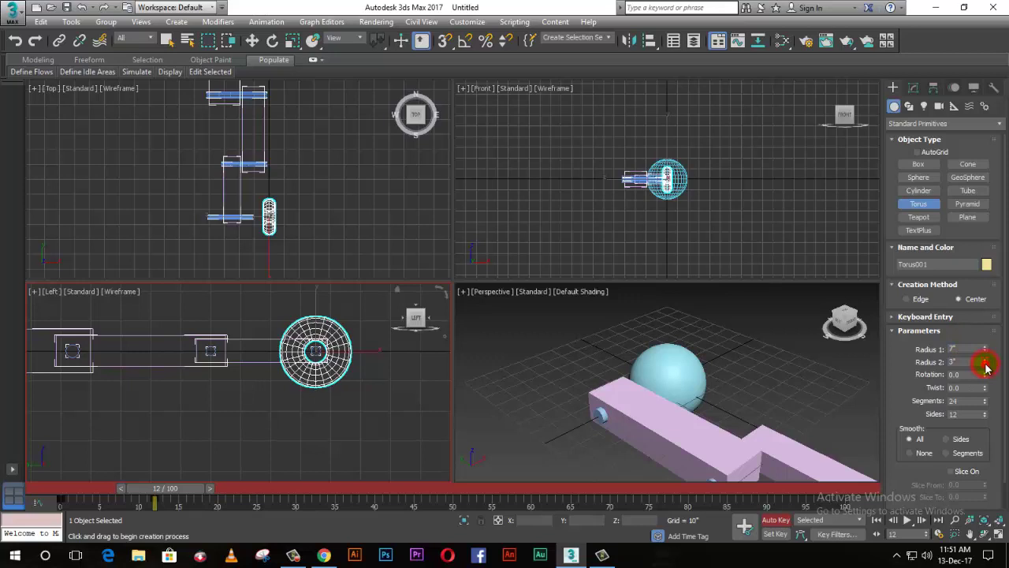
pyautogui.moveTo(985, 364); pyautogui.dragTo(986, 339)
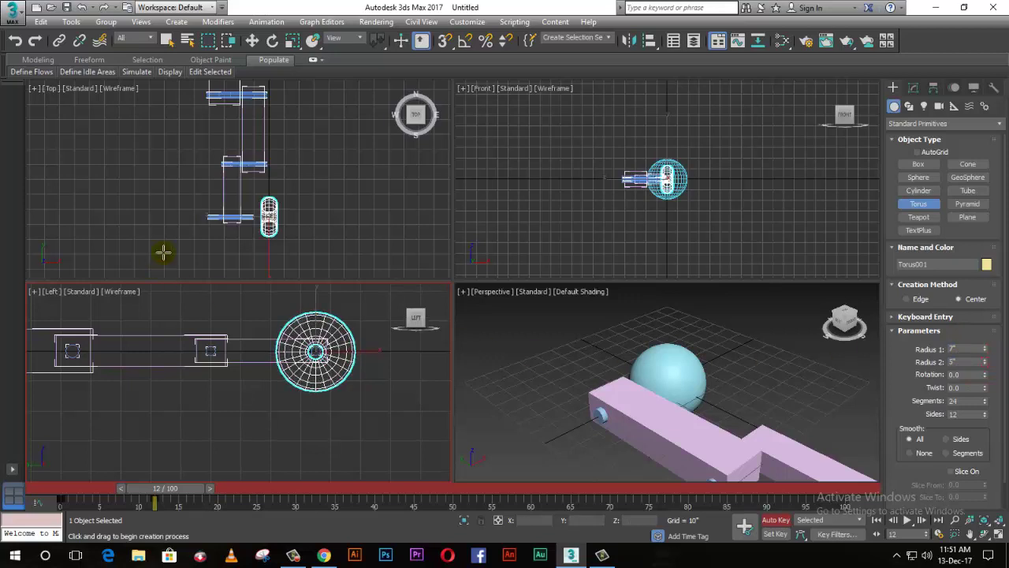
pyautogui.click(1004, 356)
pyautogui.moveTo(983, 351); pyautogui.dragTo(1004, 370)
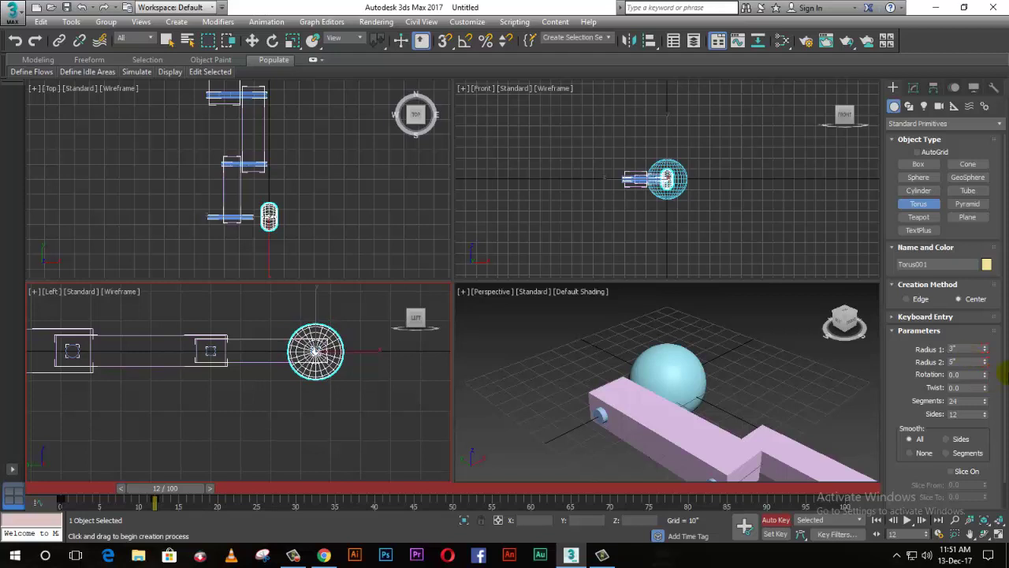
pyautogui.moveTo(985, 363); pyautogui.dragTo(991, 383)
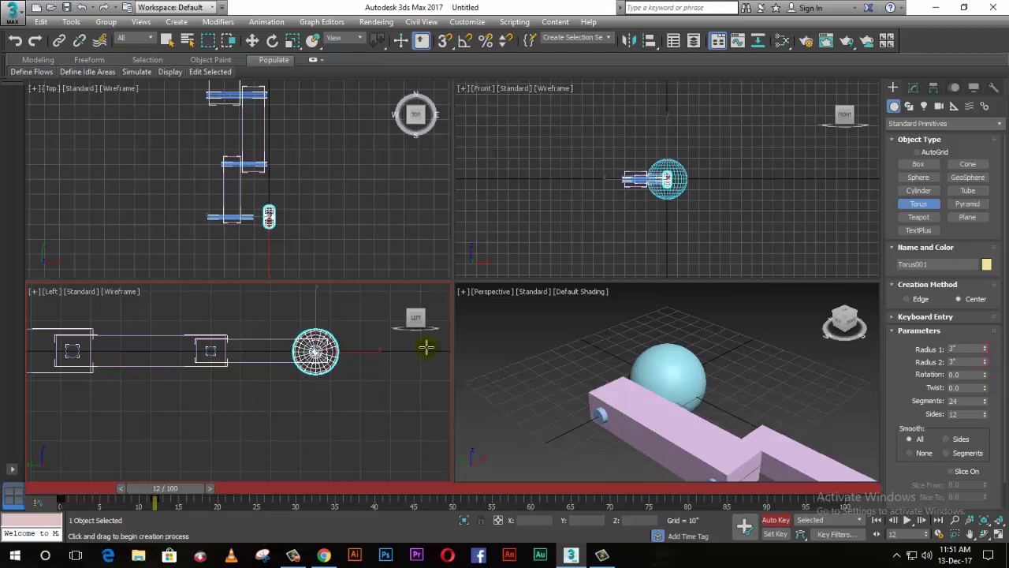
pyautogui.scroll(3, 311, 355)
pyautogui.scroll(2, 311, 355)
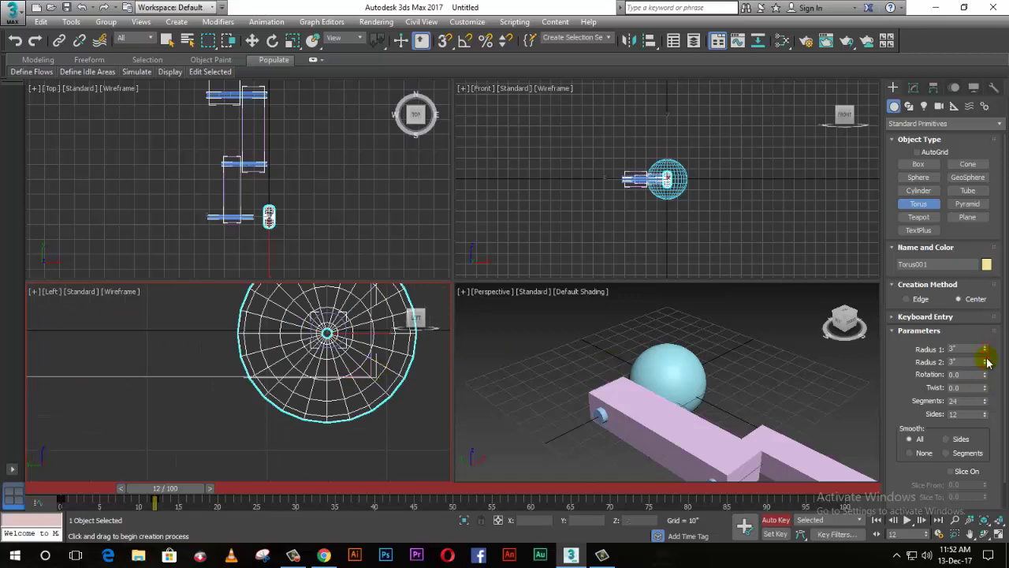
pyautogui.moveTo(988, 363); pyautogui.dragTo(991, 380)
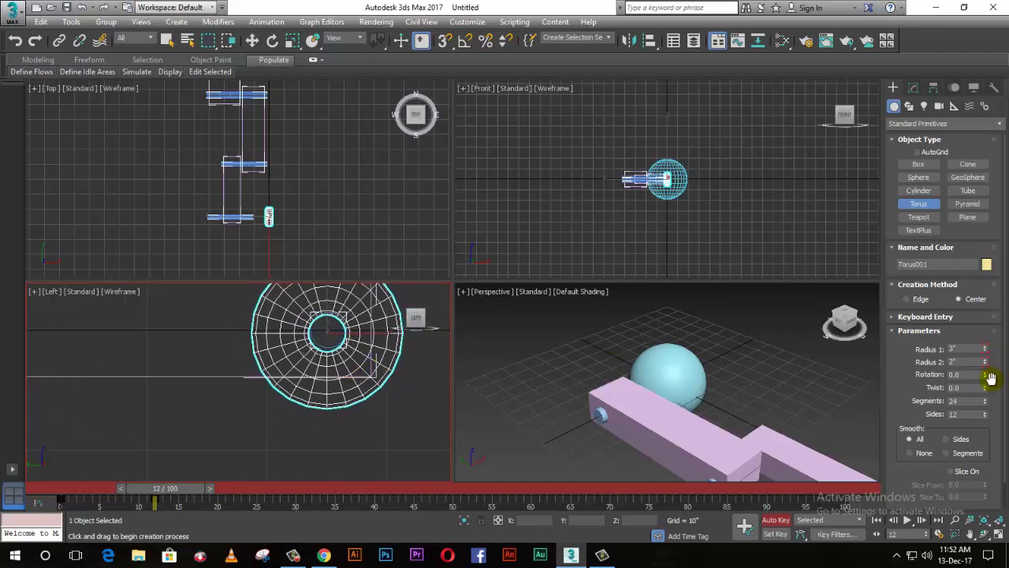
pyautogui.moveTo(985, 349); pyautogui.dragTo(986, 342)
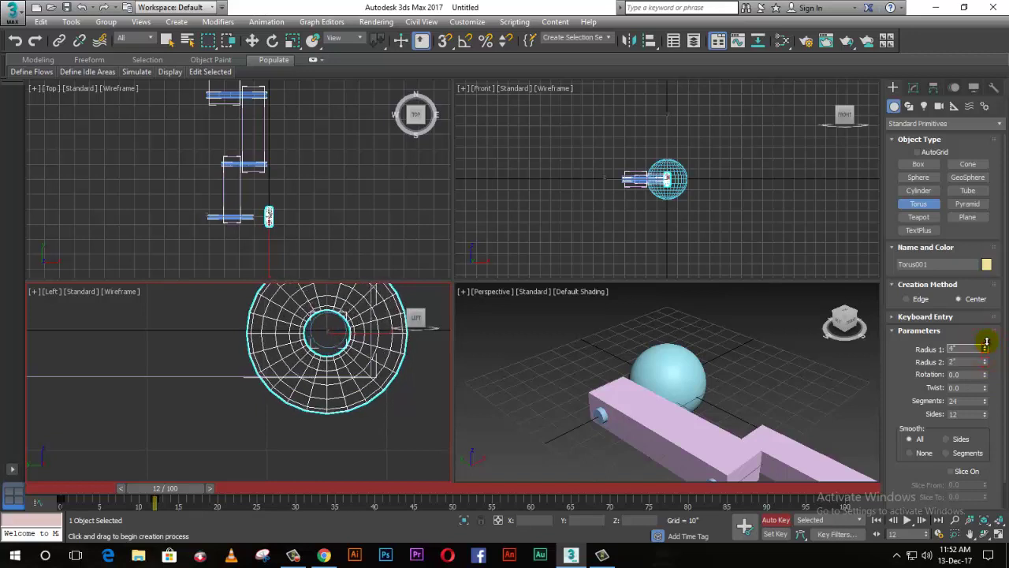
pyautogui.scroll(-3, 232, 446)
pyautogui.scroll(3, 268, 406)
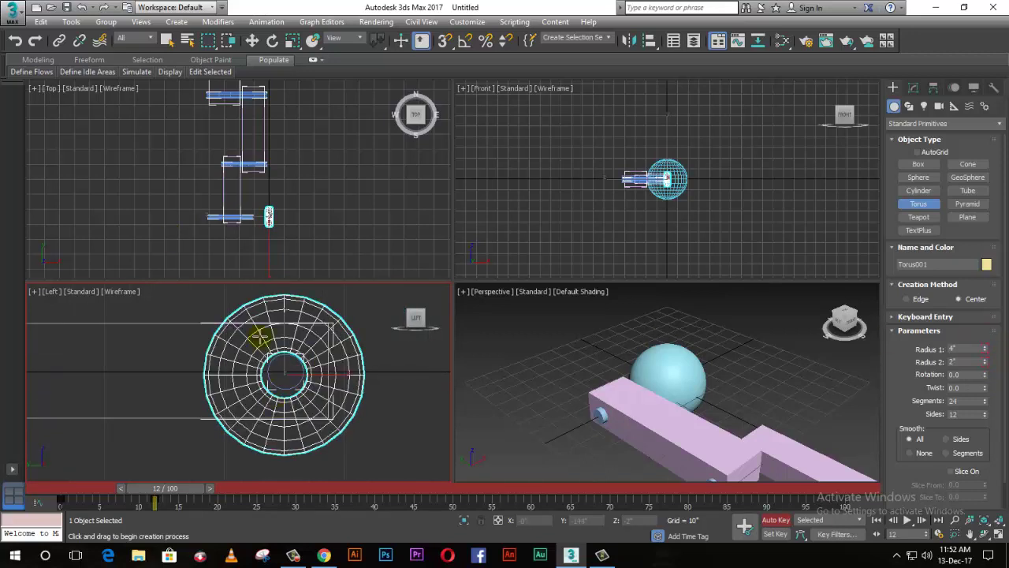
# With Select and Move, pick the torus and nudge it slightly along X.
pyautogui.click(252, 40)
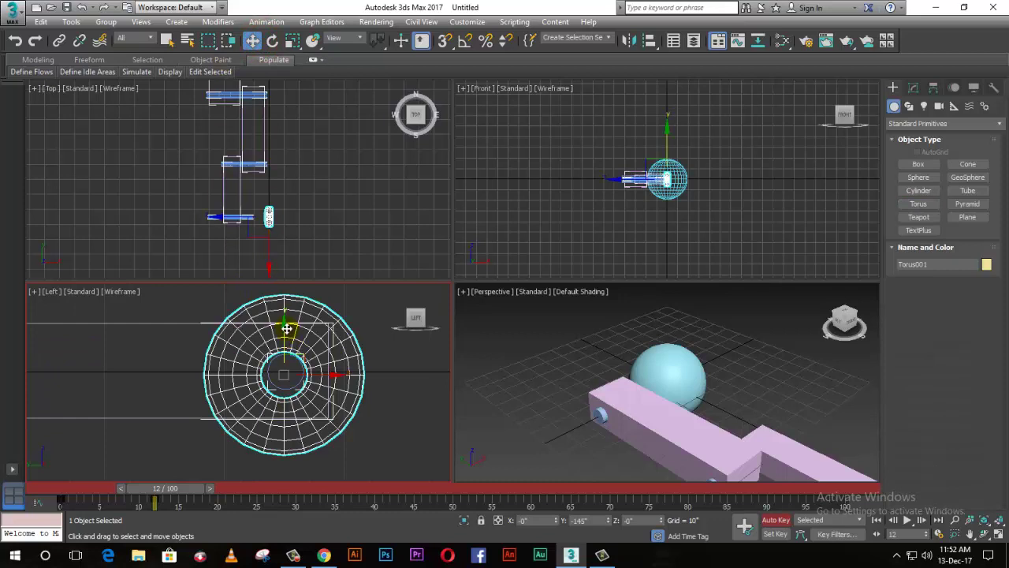
pyautogui.click(284, 321)
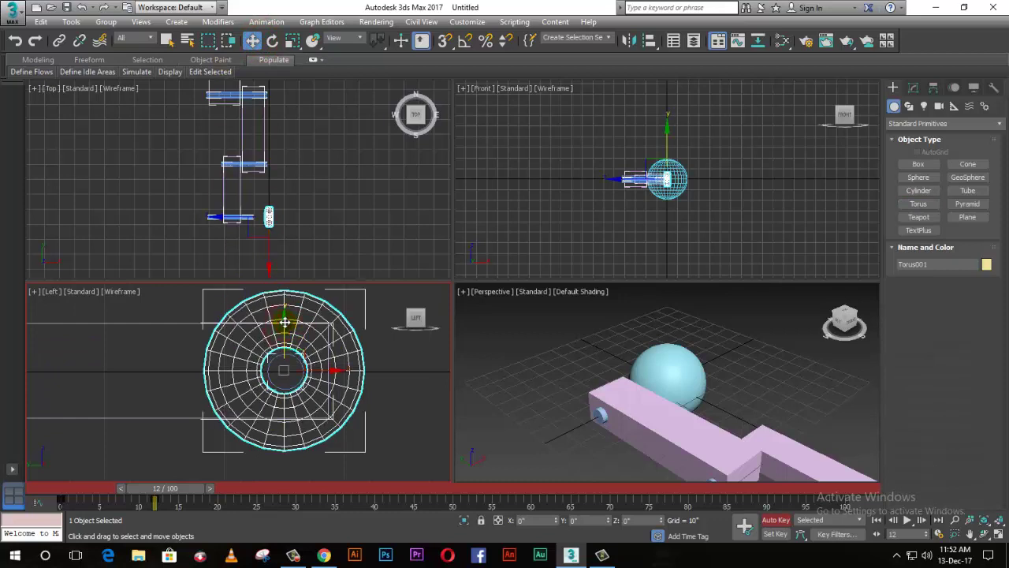
pyautogui.moveTo(328, 373); pyautogui.dragTo(333, 373)
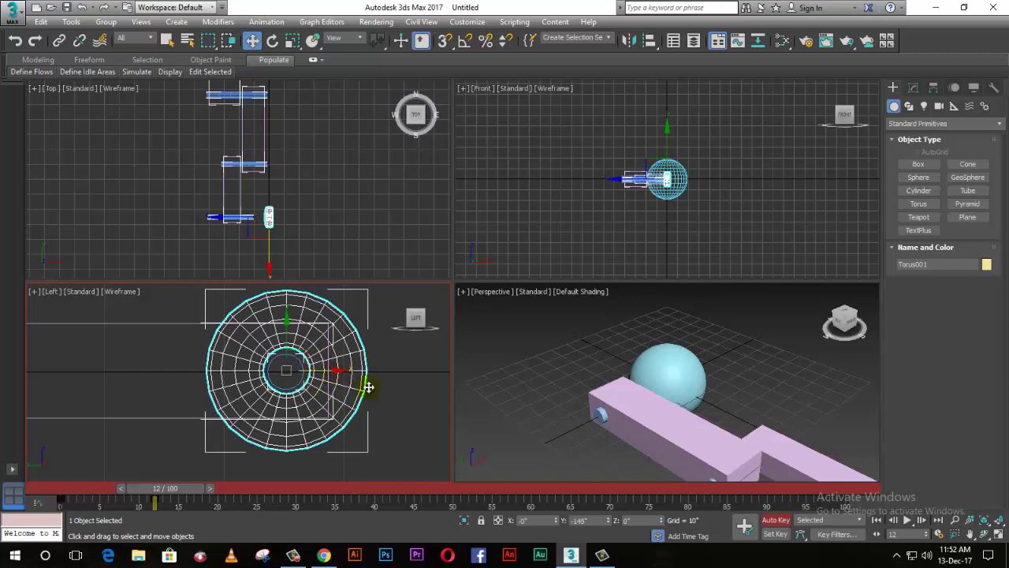
pyautogui.click(386, 412)
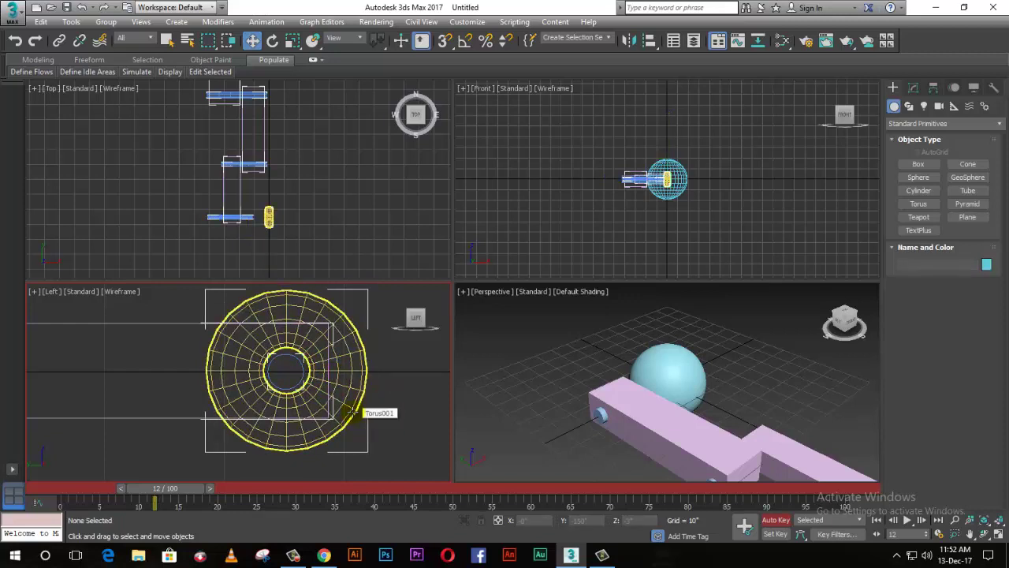
# In the Top view, slide the torus onto the axle's right end and shift-drag a copy leftward.
pyautogui.scroll(3, 237, 218)
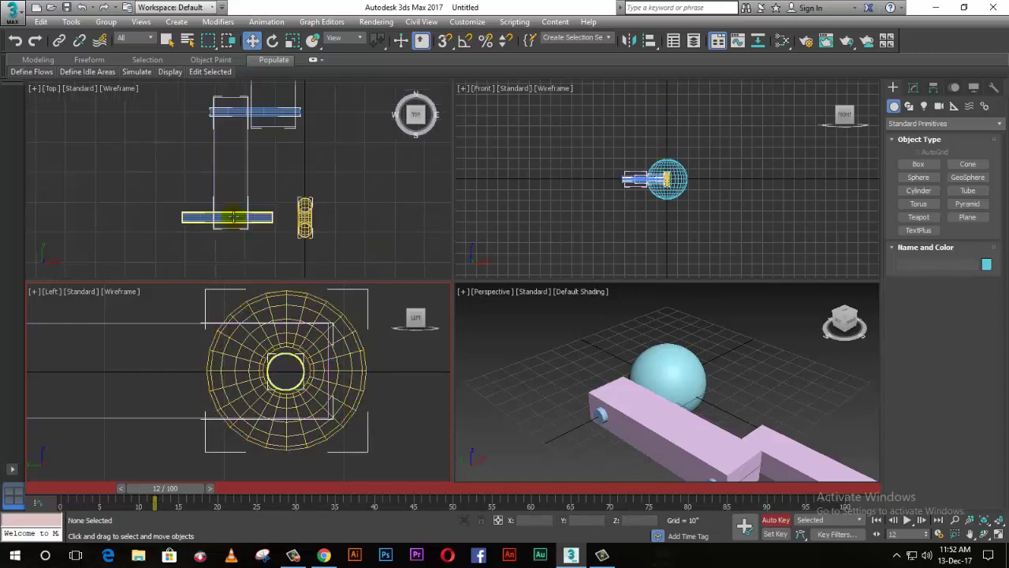
pyautogui.scroll(2, 237, 218)
pyautogui.click(335, 220)
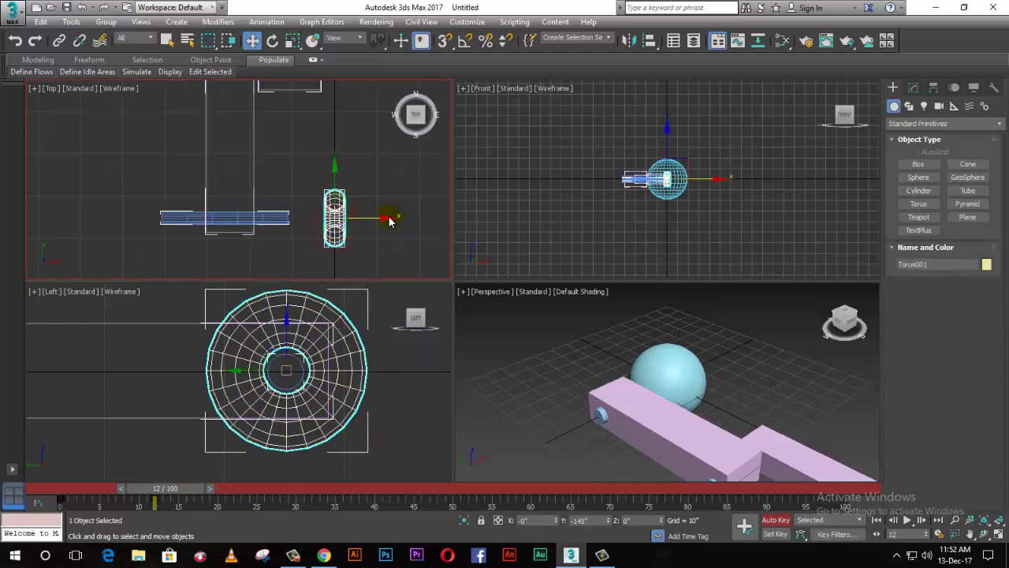
pyautogui.moveTo(383, 218); pyautogui.dragTo(320, 219)
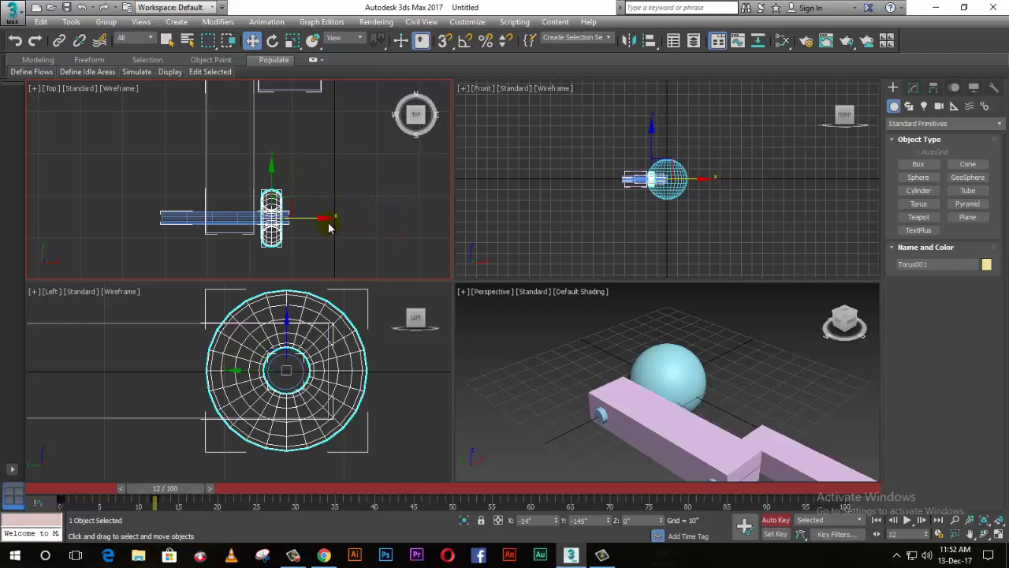
pyautogui.keyDown('shift'); pyautogui.moveTo(323, 218); pyautogui.dragTo(242, 215); pyautogui.keyUp('shift')
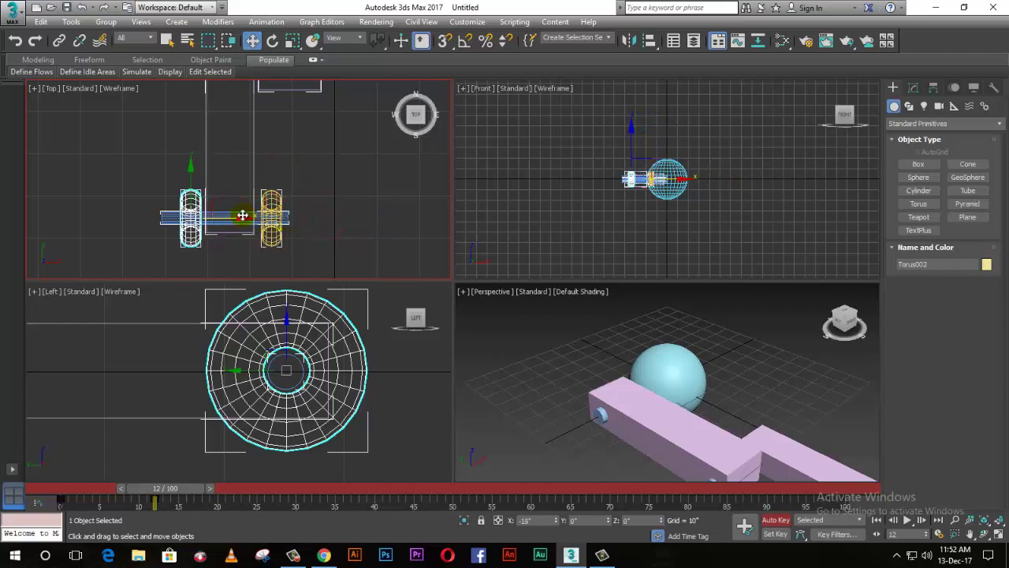
# Confirm one independent Copy of the torus in Clone Options, then select the original torus.
pyautogui.keyDown('shift'); pyautogui.moveTo(242, 219); pyautogui.dragTo(242, 220); pyautogui.keyUp('shift')
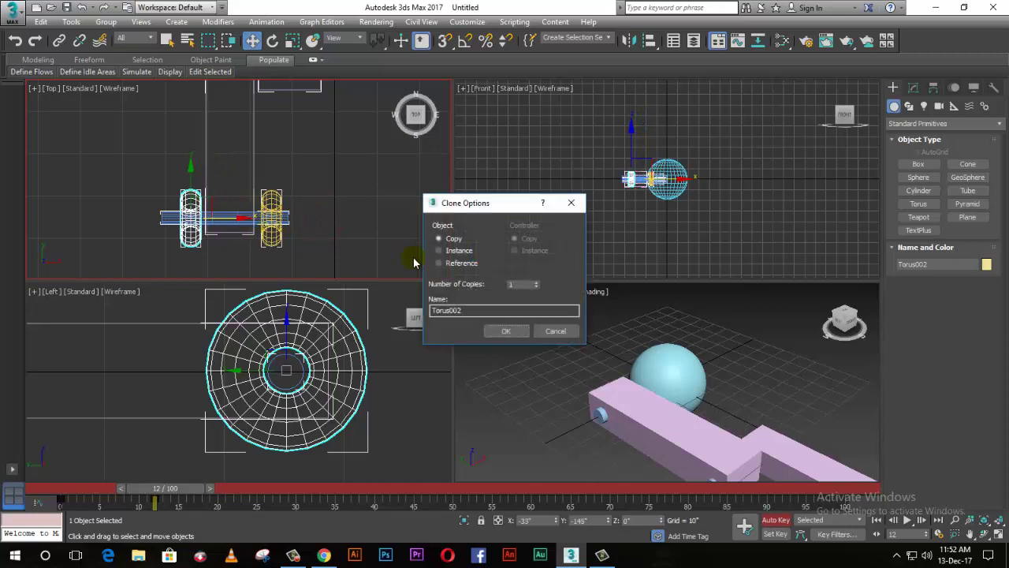
pyautogui.click(504, 331)
pyautogui.click(273, 236)
pyautogui.click(273, 236)
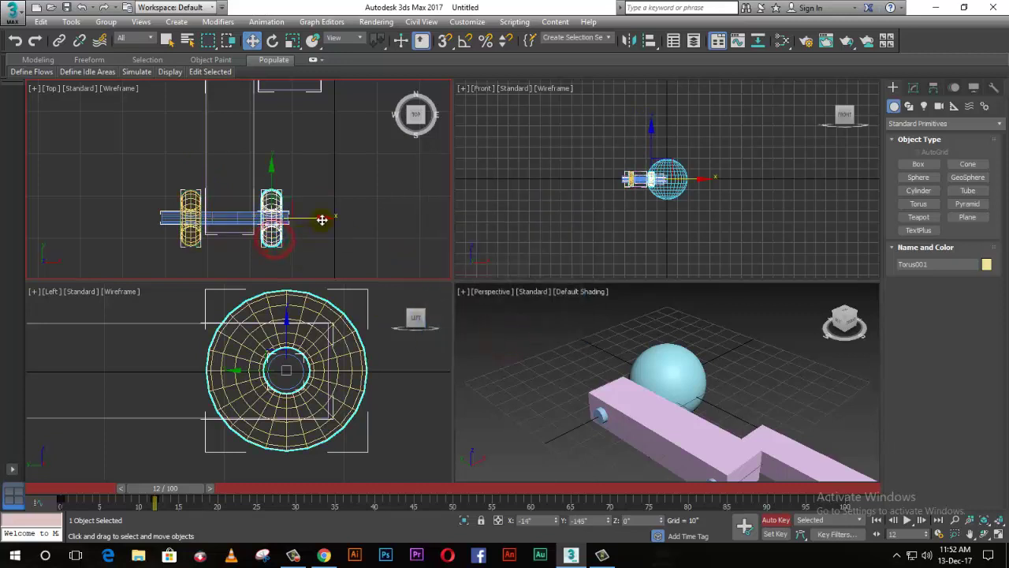
# Set the axle cylinder's Height to 26" and shift it left to sit centred between the wheels.
pyautogui.click(339, 249)
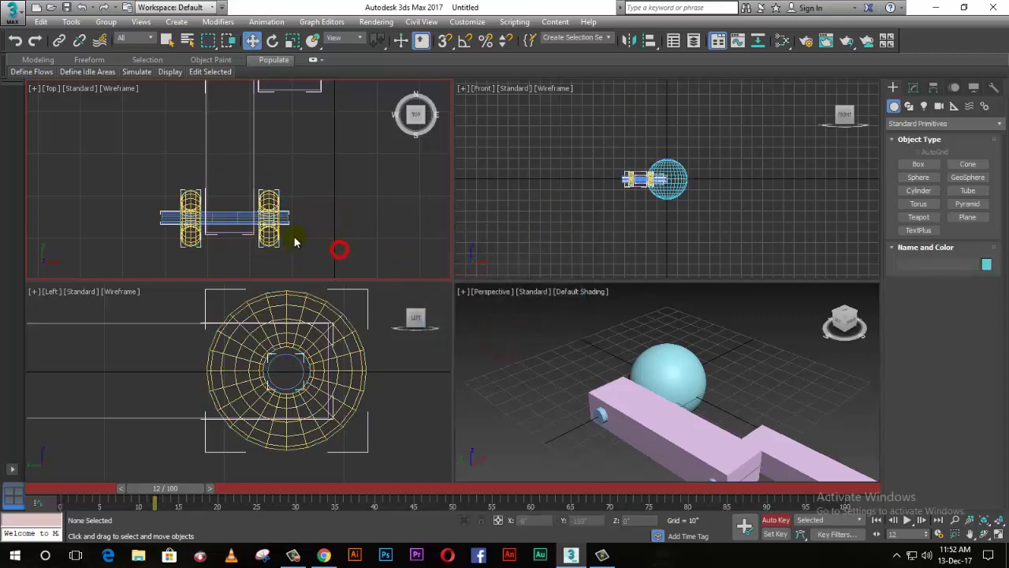
pyautogui.click(219, 218)
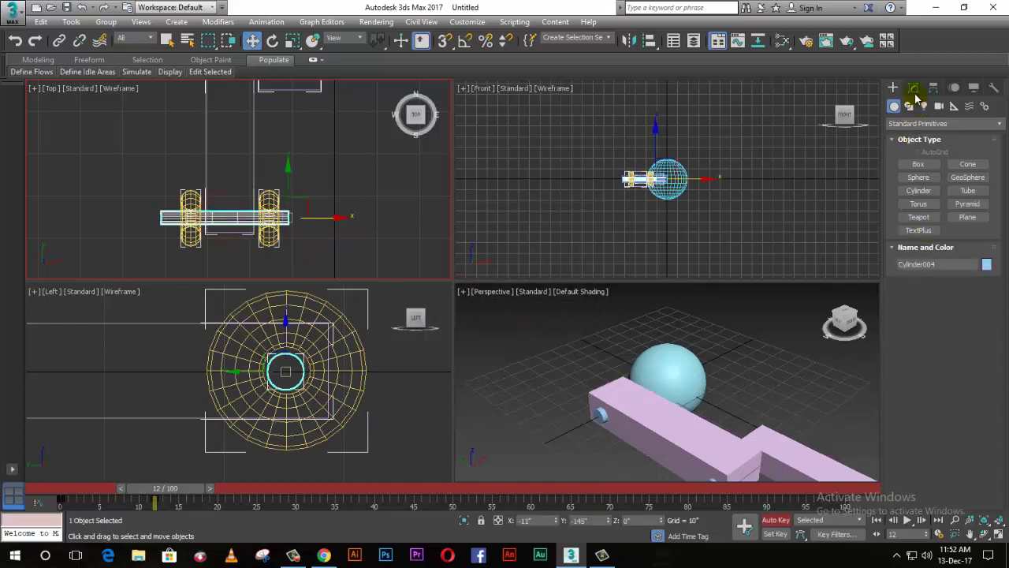
pyautogui.click(914, 88)
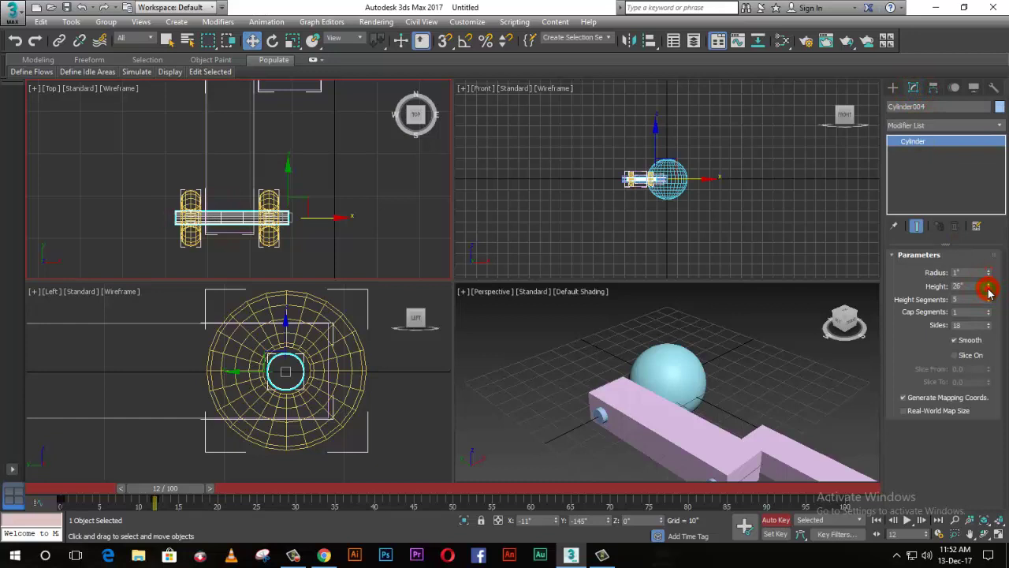
pyautogui.click(989, 289)
pyautogui.moveTo(336, 217); pyautogui.dragTo(333, 218)
pyautogui.click(306, 258)
pyautogui.press('z')
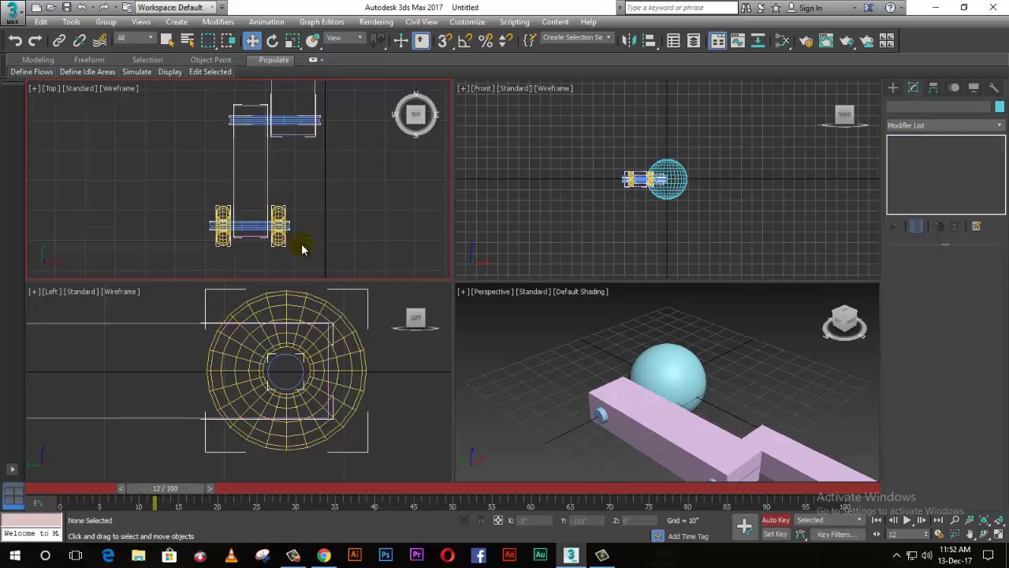
pyautogui.scroll(-4, 532, 390)
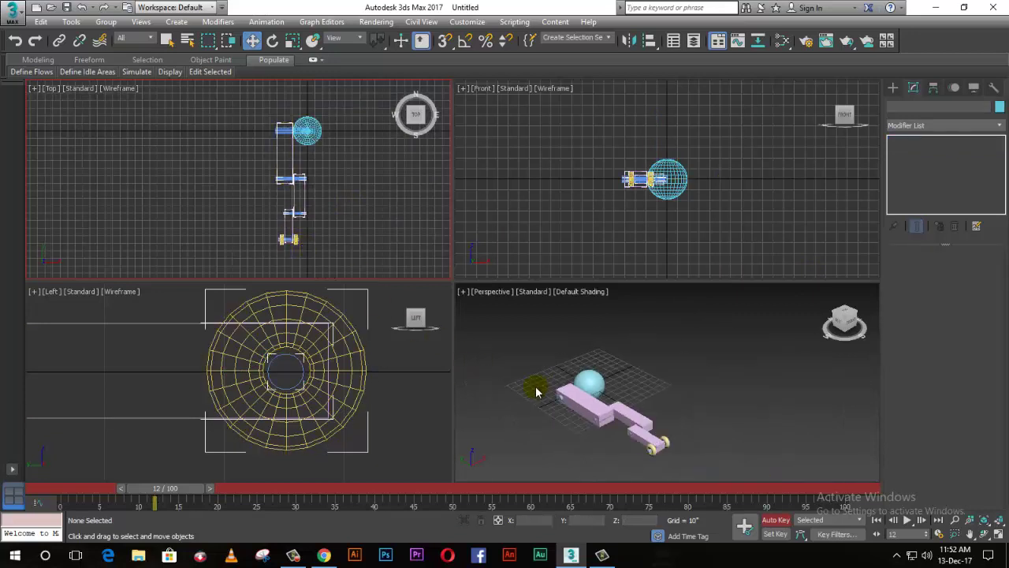
pyautogui.scroll(-2, 552, 406)
pyautogui.scroll(3, 592, 426)
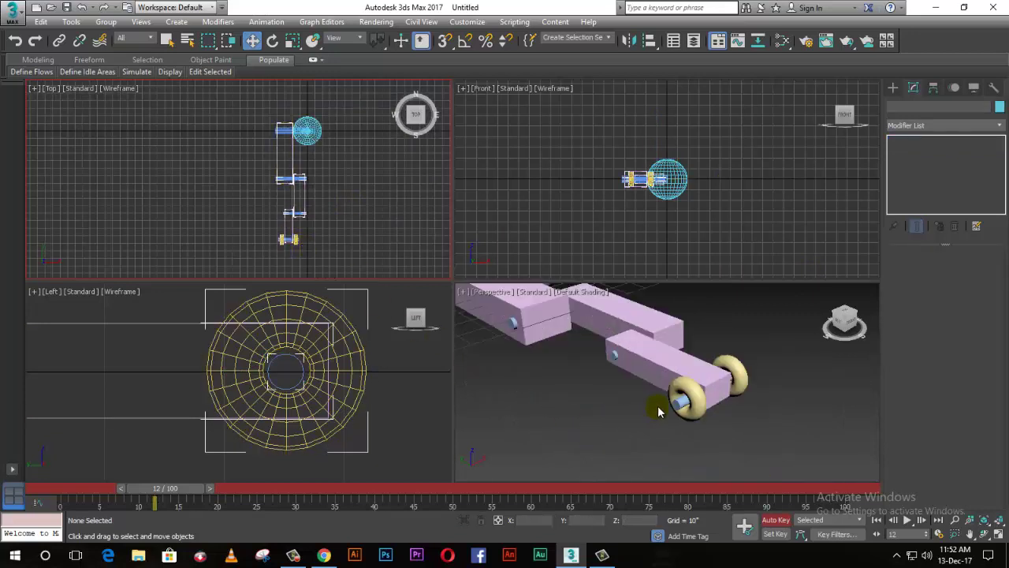
pyautogui.moveTo(684, 412)
pyautogui.keyDown('alt'); pyautogui.mouseDown(button='middle')
pyautogui.moveTo(656, 438)
pyautogui.moveTo(691, 444)
pyautogui.moveTo(743, 405)
pyautogui.moveTo(744, 421)
pyautogui.moveTo(719, 406)
pyautogui.mouseUp(button='middle'); pyautogui.keyUp('alt')
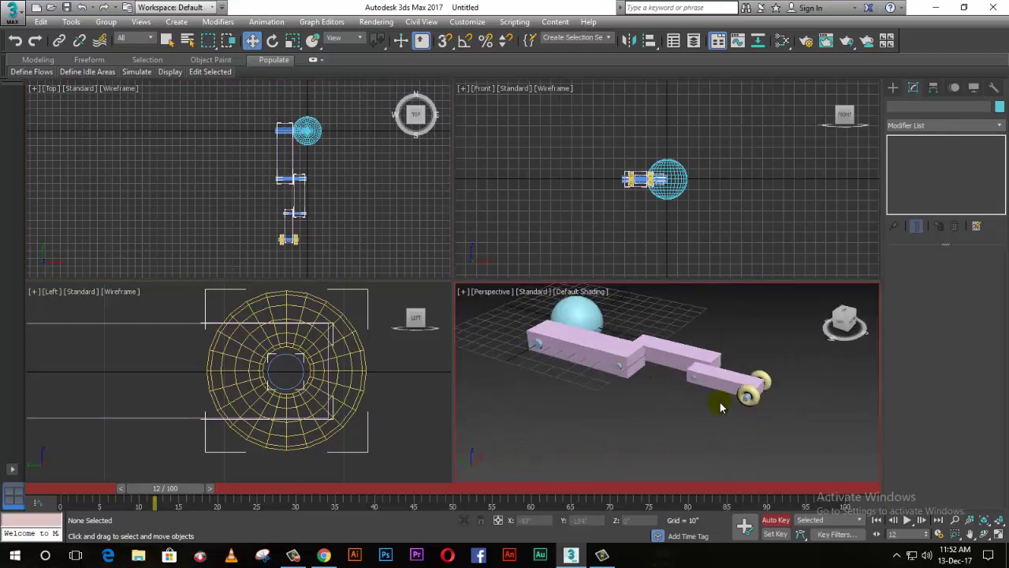
pyautogui.scroll(-3, 661, 405)
pyautogui.moveTo(604, 402)
pyautogui.keyDown('alt'); pyautogui.mouseDown(button='middle')
pyautogui.moveTo(631, 451)
pyautogui.moveTo(639, 412)
pyautogui.moveTo(608, 378)
pyautogui.moveTo(545, 425)
pyautogui.mouseUp(button='middle'); pyautogui.keyUp('alt')
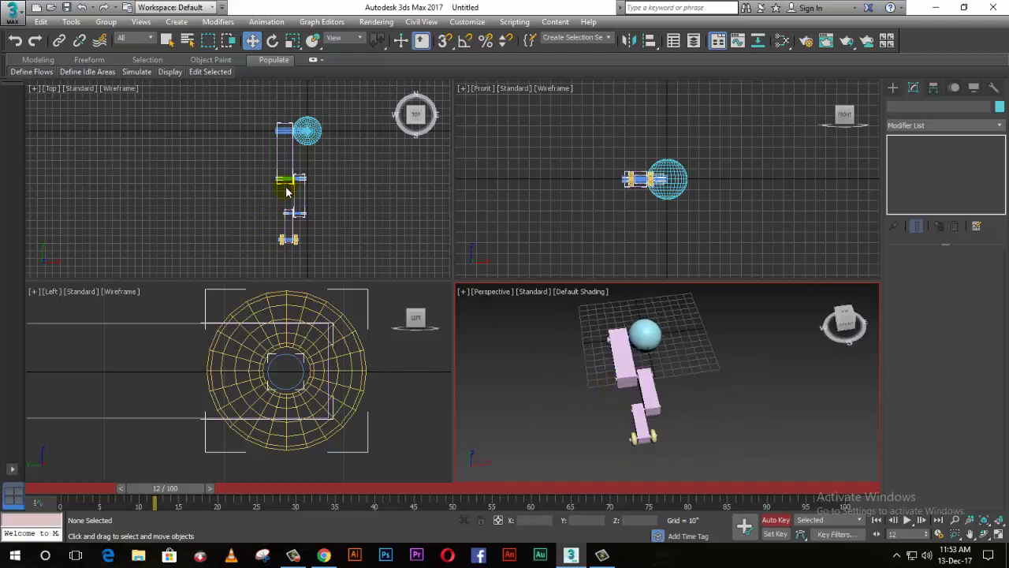
pyautogui.scroll(2, 287, 196)
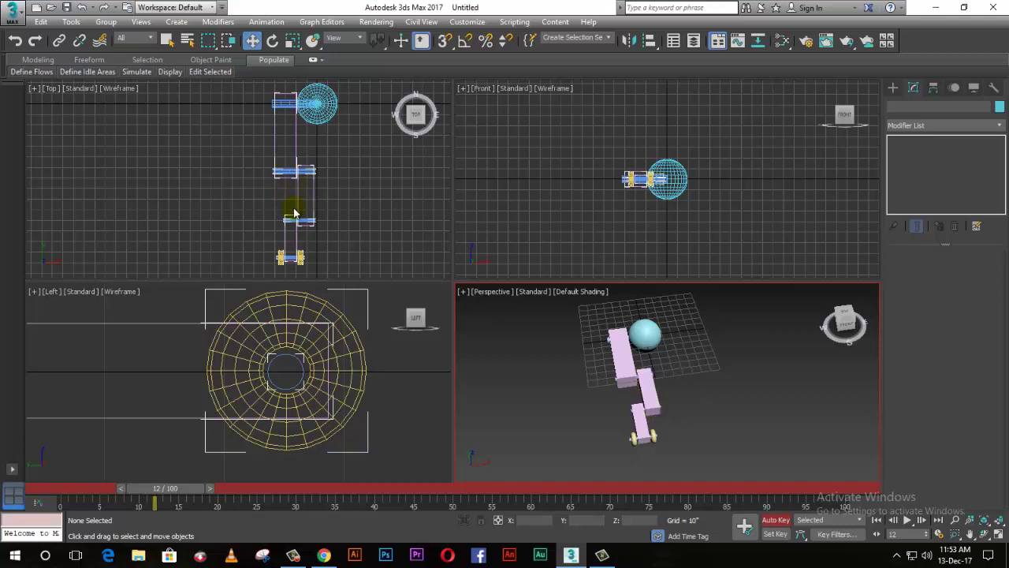
pyautogui.scroll(-2, 176, 377)
pyautogui.scroll(-2, 329, 405)
pyautogui.scroll(-2, 311, 400)
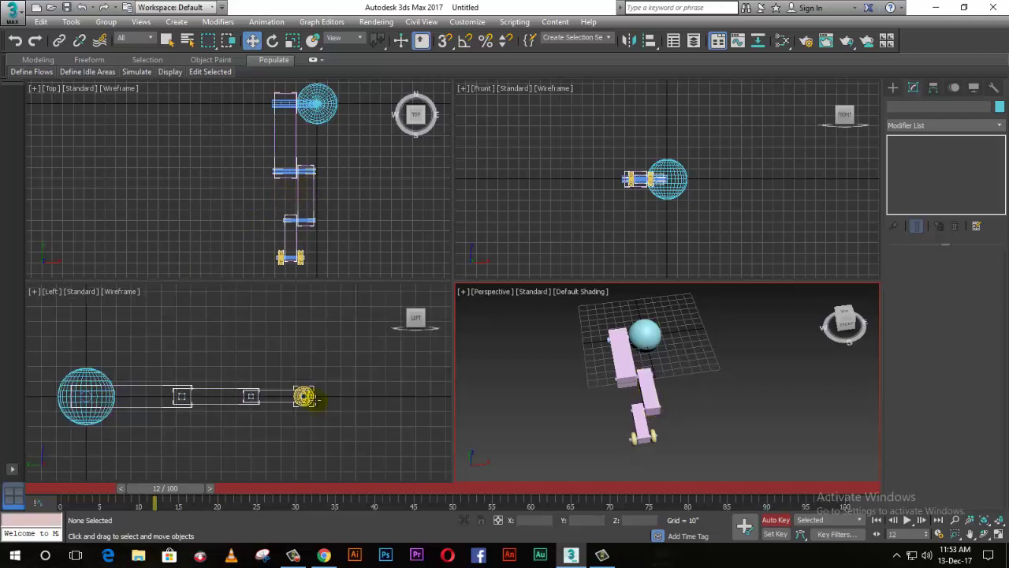
pyautogui.scroll(2, 55, 423)
pyautogui.scroll(2, 117, 387)
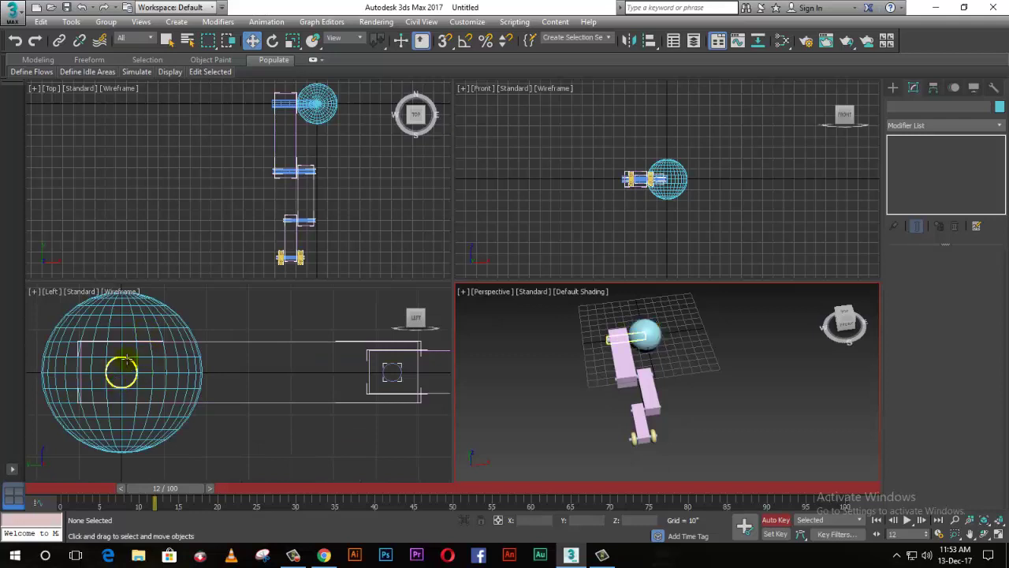
# Turn on Affect Pivot Only for Box001 and move its pivot to the sphere centre.
pyautogui.click(126, 361)
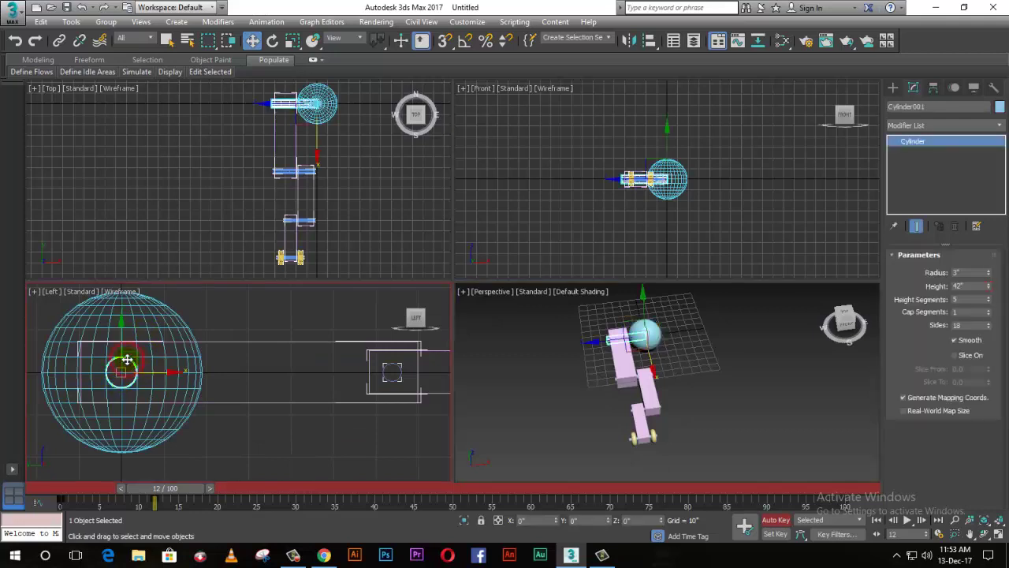
pyautogui.click(157, 331)
pyautogui.click(220, 342)
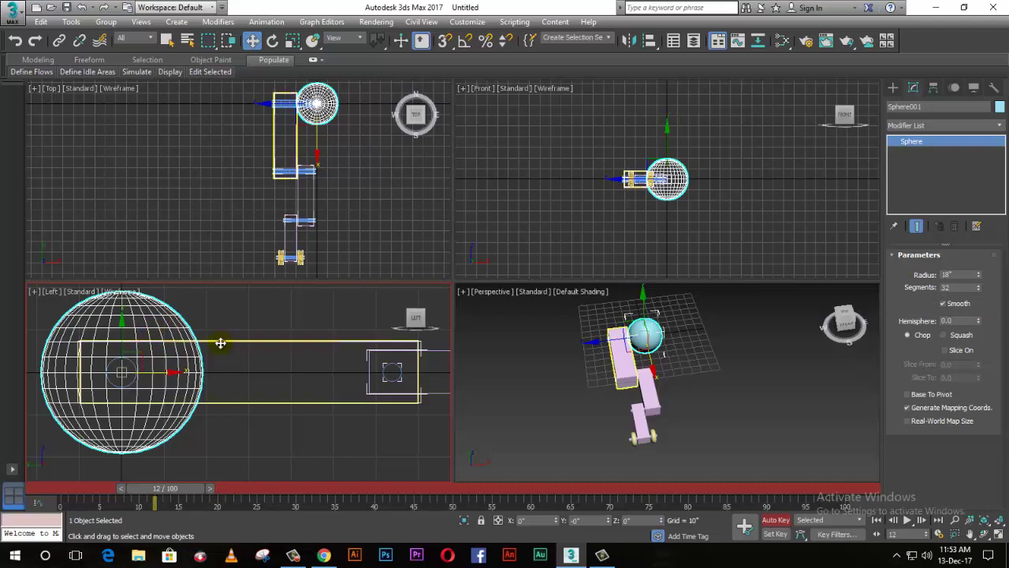
pyautogui.scroll(-3, 170, 404)
pyautogui.scroll(-3, 171, 405)
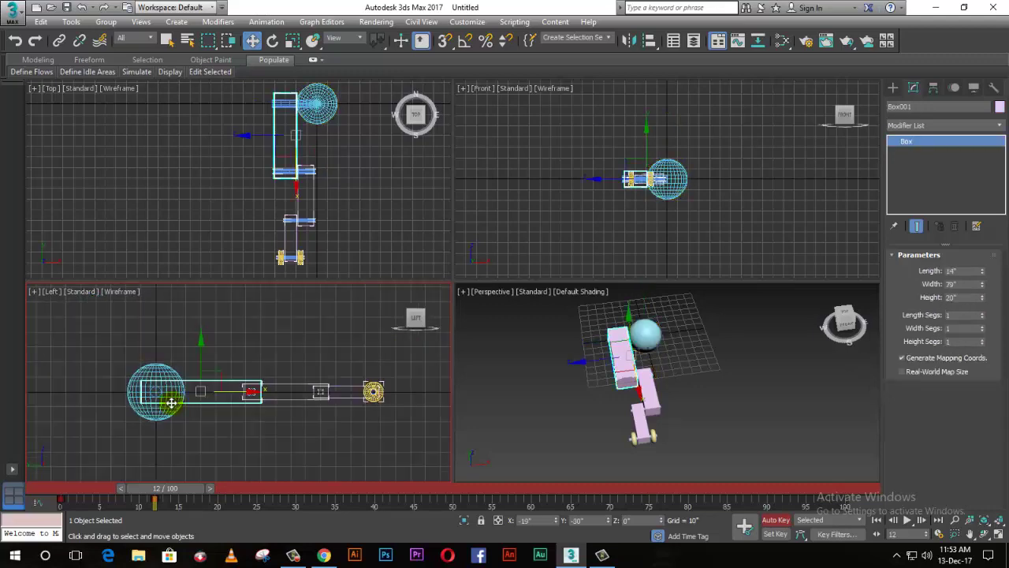
pyautogui.scroll(5, 168, 400)
pyautogui.scroll(2, 168, 400)
pyautogui.click(932, 88)
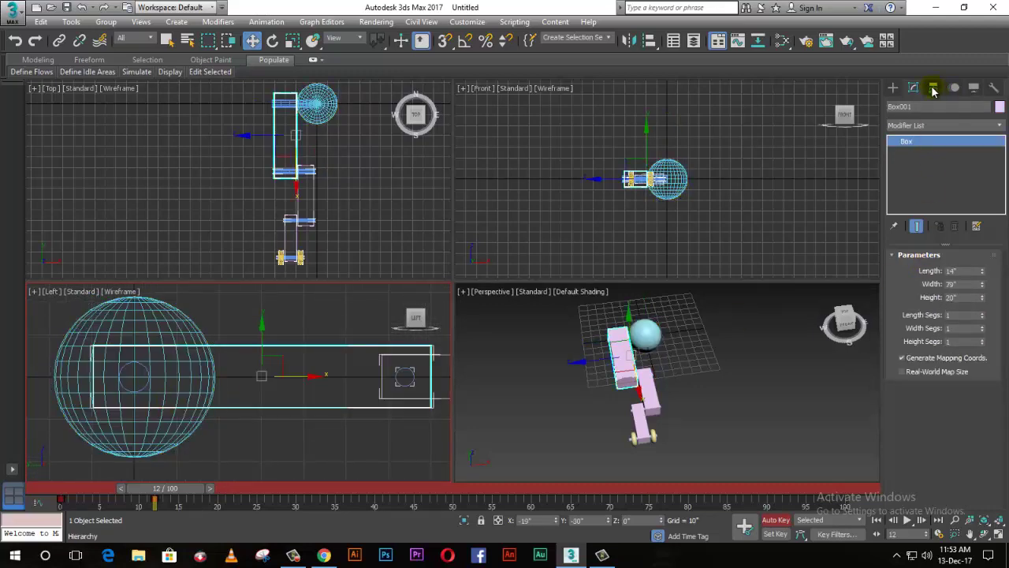
pyautogui.click(942, 172)
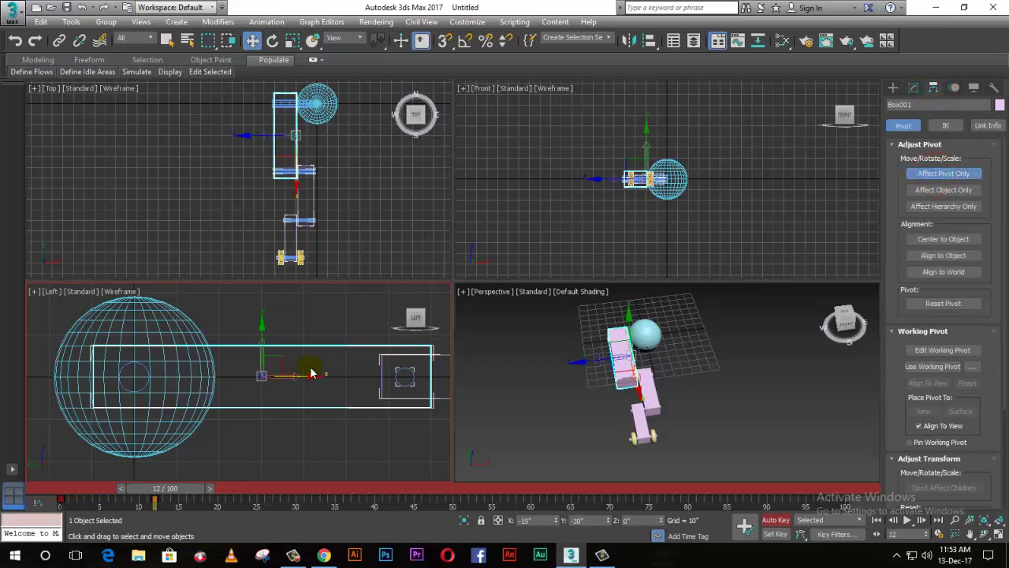
pyautogui.scroll(3, 138, 388)
pyautogui.moveTo(382, 368); pyautogui.dragTo(131, 368)
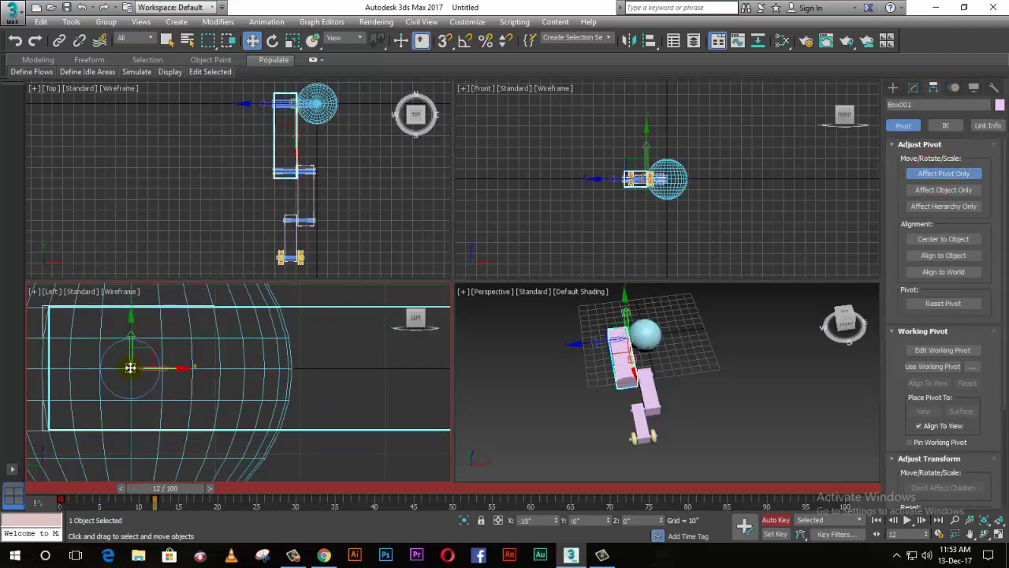
# Select Box002 and slide its pivot left to its joint end.
pyautogui.scroll(-5, 130, 367)
pyautogui.scroll(3, 210, 387)
pyautogui.scroll(2, 299, 383)
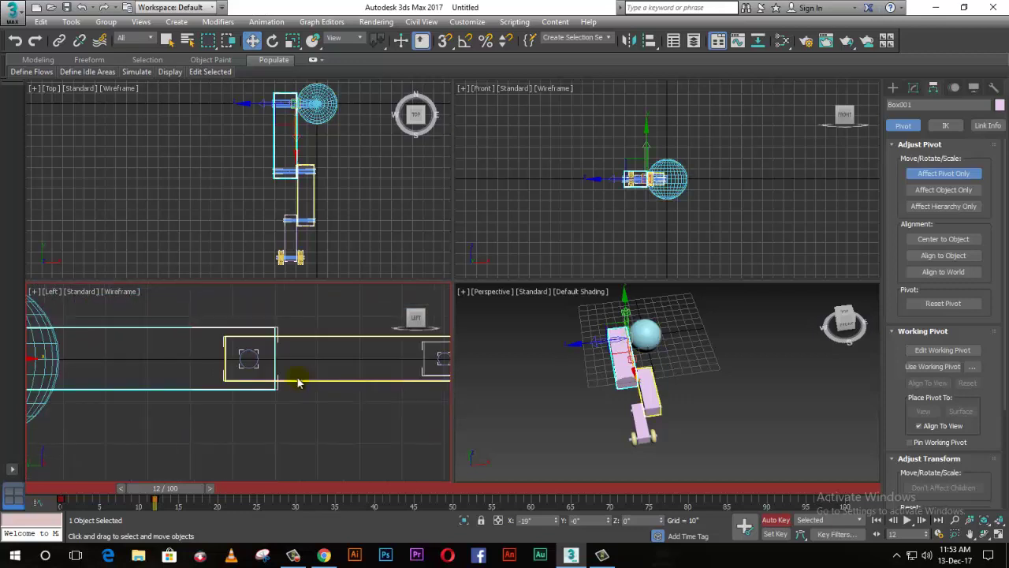
pyautogui.click(257, 365)
pyautogui.click(254, 365)
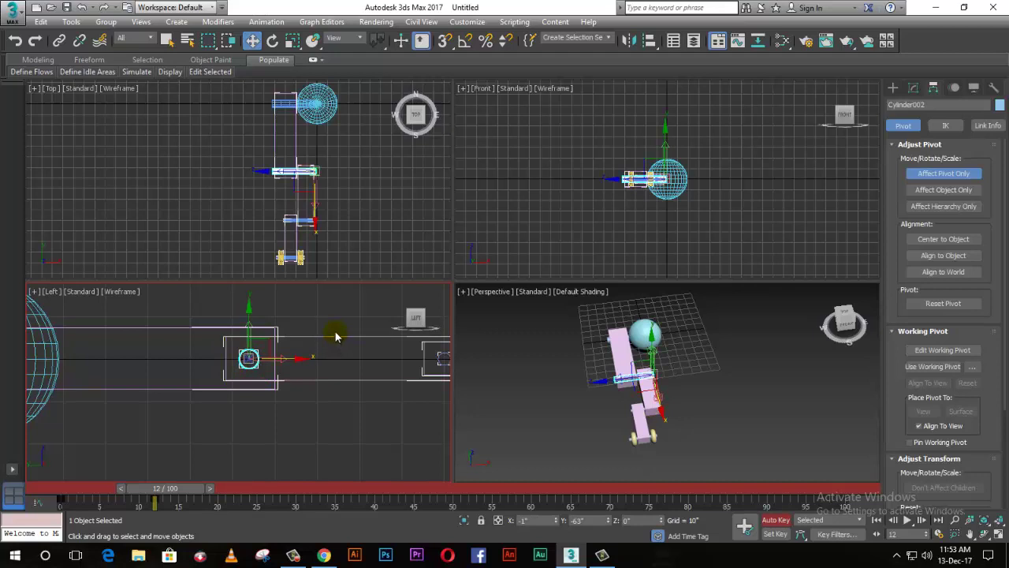
pyautogui.click(323, 381)
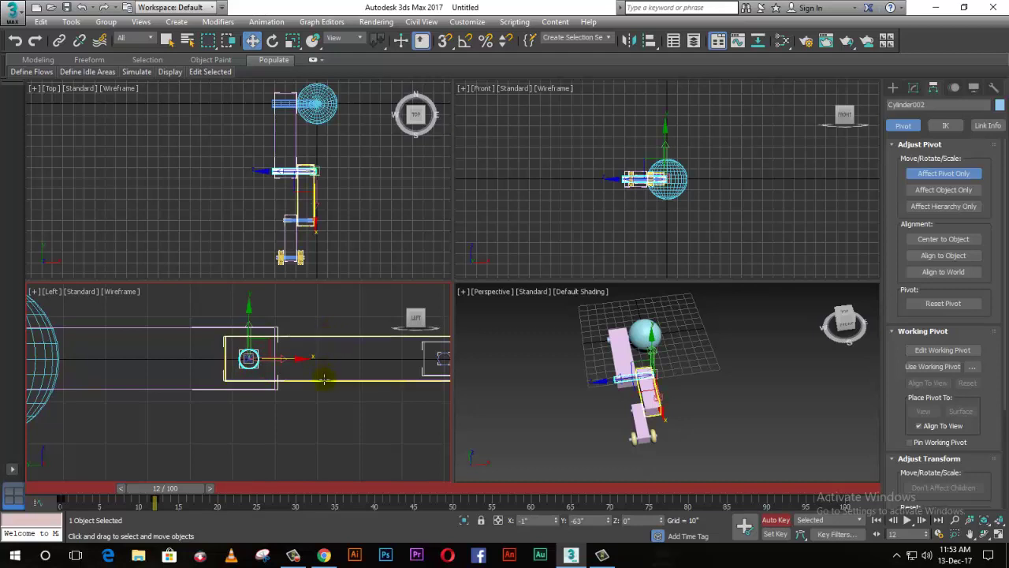
pyautogui.moveTo(380, 358); pyautogui.dragTo(285, 358)
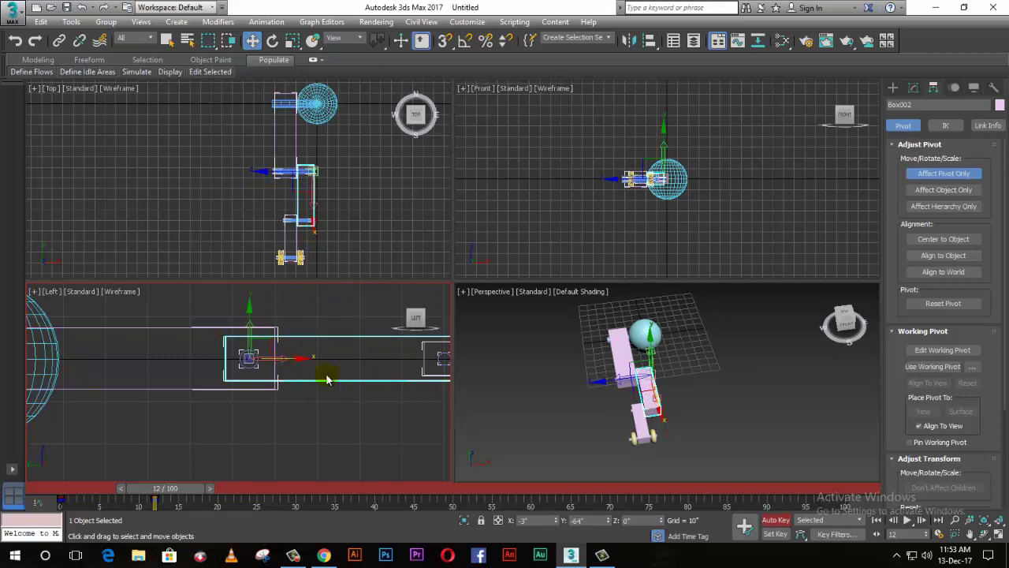
# Select Box003 and move its pivot left to its joint end.
pyautogui.scroll(3, 269, 364)
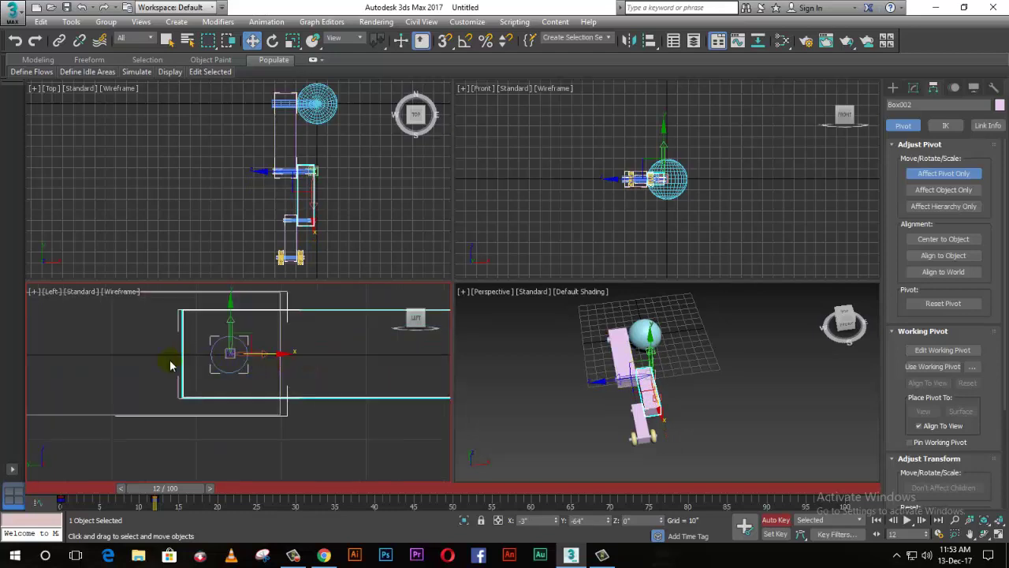
pyautogui.scroll(-2, 169, 359)
pyautogui.scroll(-2, 174, 358)
pyautogui.scroll(2, 378, 360)
pyautogui.scroll(1, 378, 360)
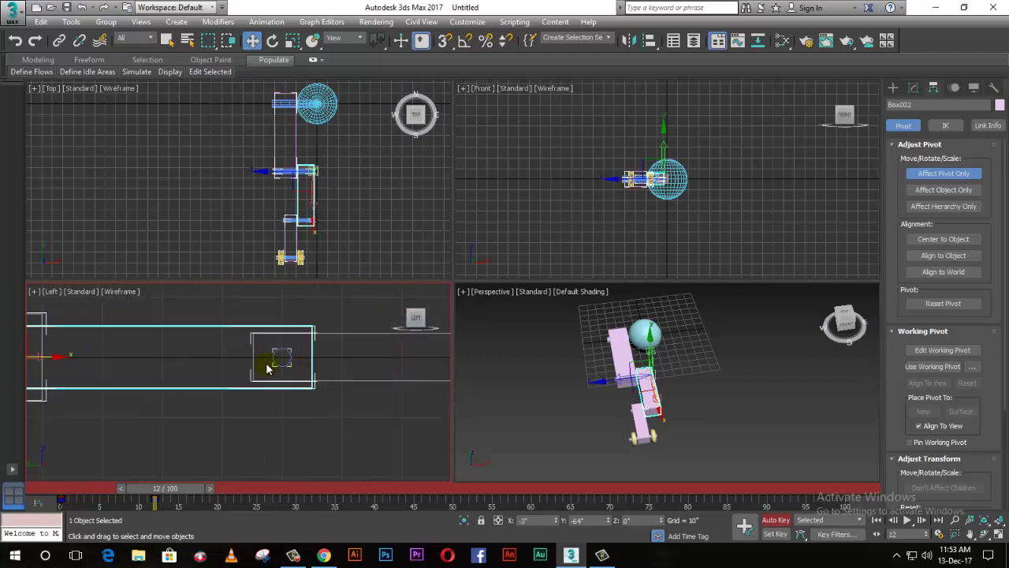
pyautogui.click(283, 364)
pyautogui.scroll(-2, 236, 369)
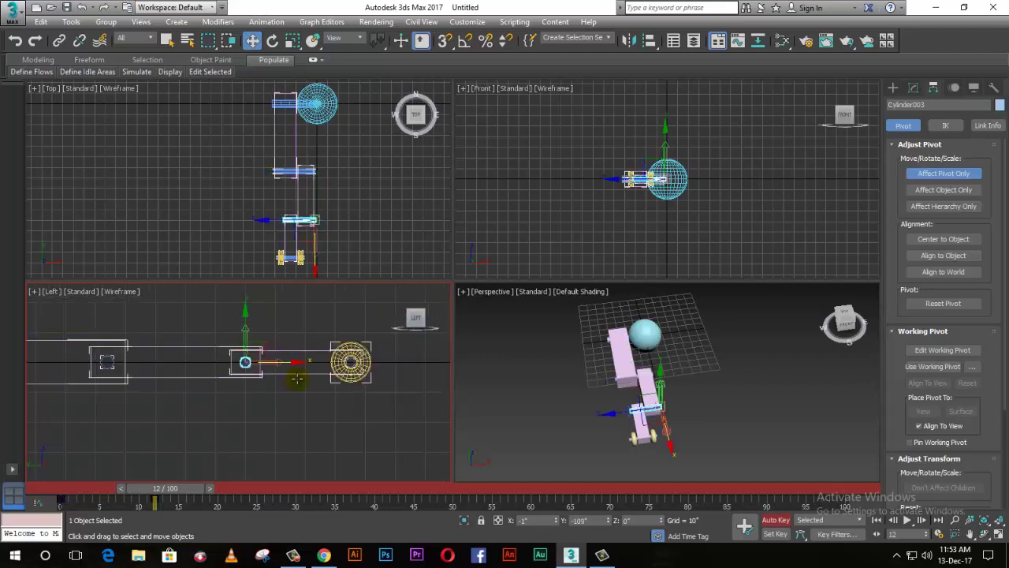
pyautogui.scroll(1, 347, 377)
pyautogui.scroll(2, 341, 383)
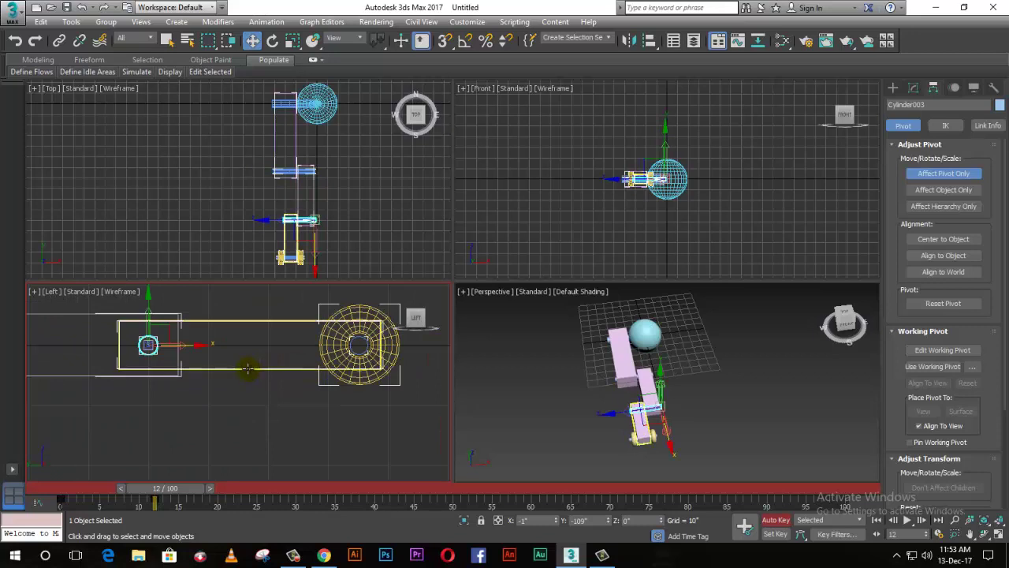
pyautogui.click(248, 369)
pyautogui.scroll(1, 84, 355)
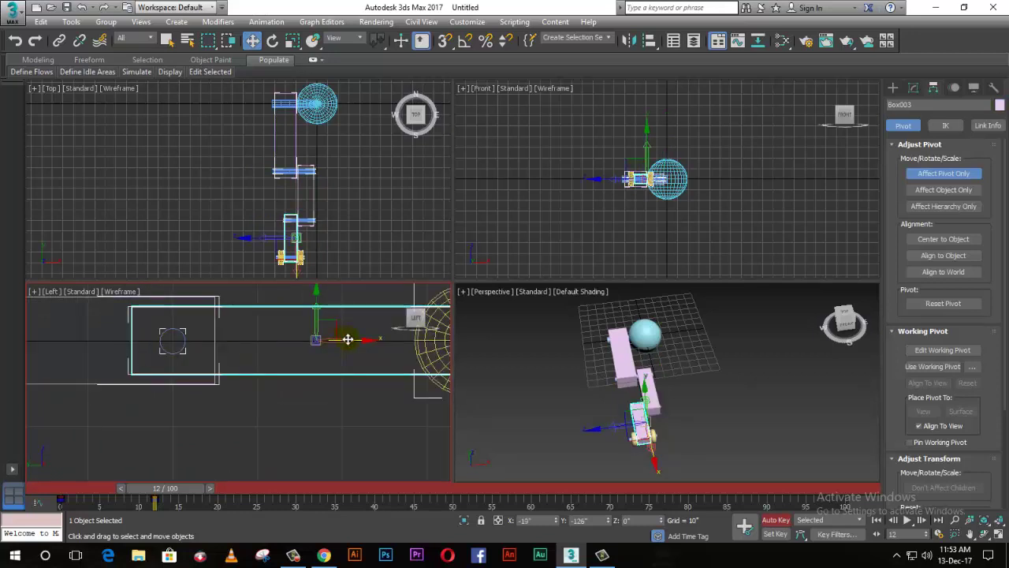
pyautogui.moveTo(342, 340); pyautogui.dragTo(209, 339)
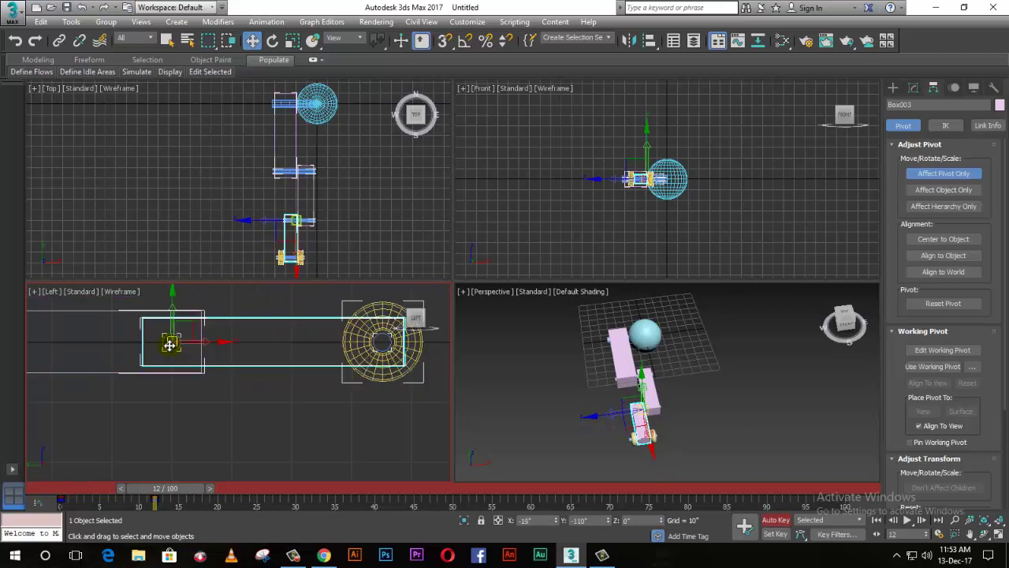
# Check the pivots of axle Cylinder004 and wheel Torus002, then clear the selection.
pyautogui.moveTo(209, 339); pyautogui.dragTo(335, 339, button='middle')
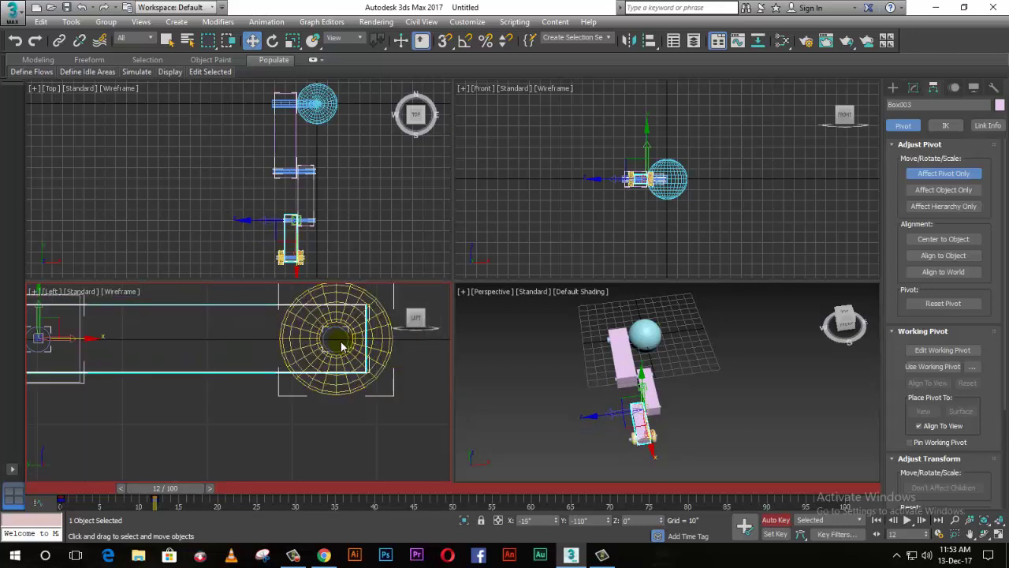
pyautogui.click(338, 341)
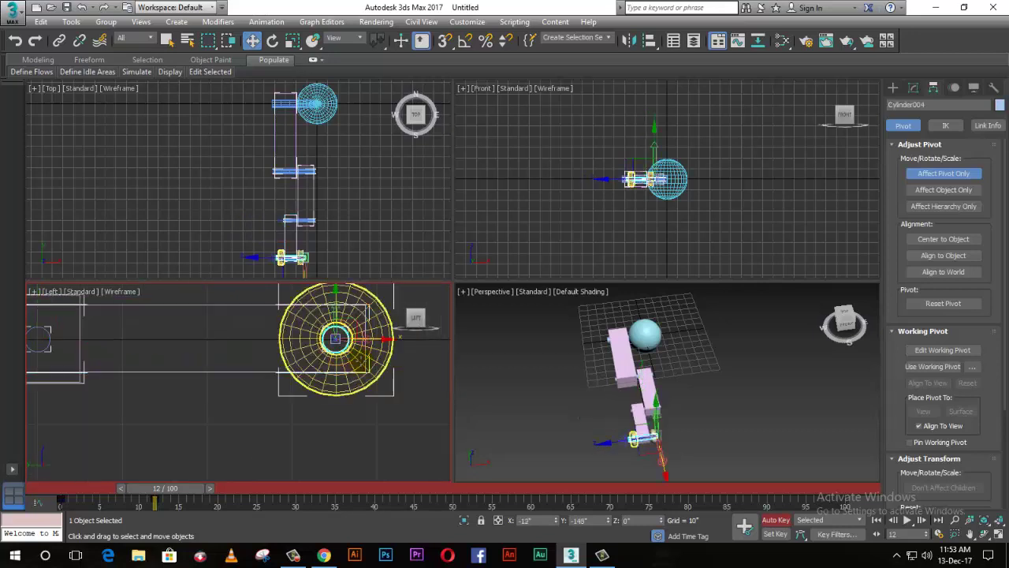
pyautogui.click(361, 361)
pyautogui.scroll(-3, 344, 418)
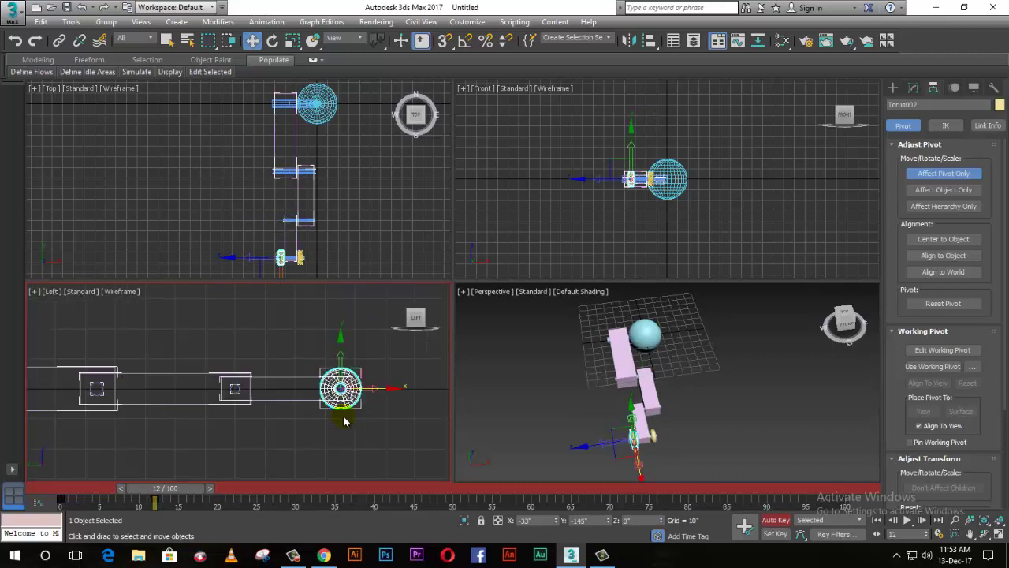
pyautogui.scroll(-3, 344, 420)
pyautogui.click(266, 341)
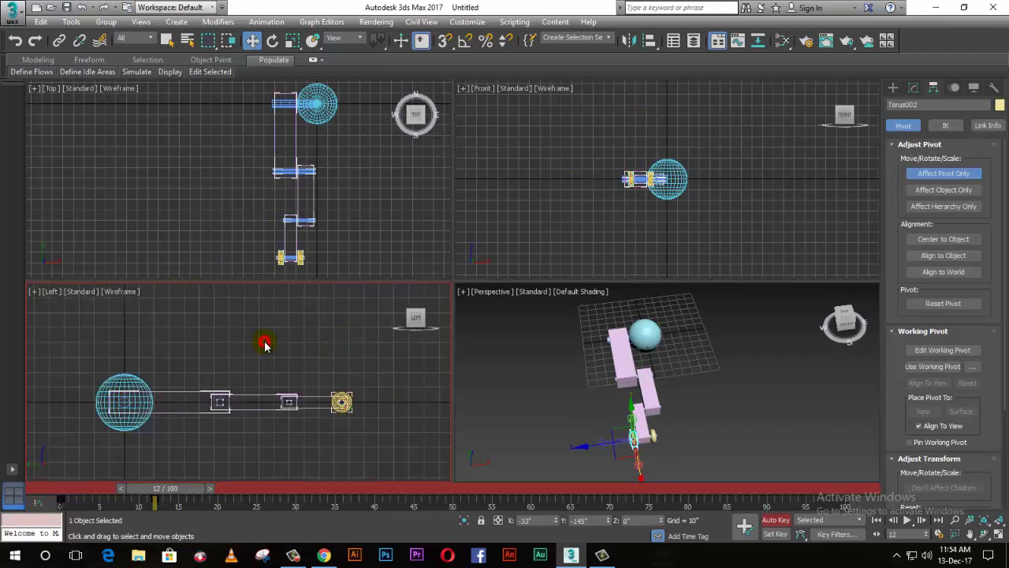
# Maximize the Top viewport with Alt+W and zoom and pan to frame the whole chain.
pyautogui.click(372, 226)
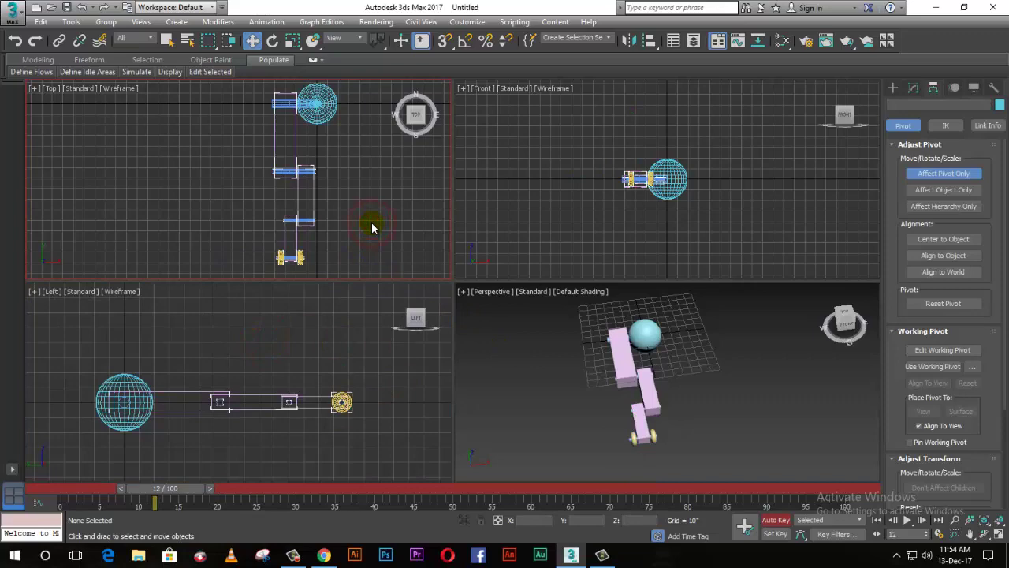
pyautogui.hotkey('alt', 'w')
pyautogui.scroll(-4, 350, 275)
pyautogui.scroll(-2, 545, 293)
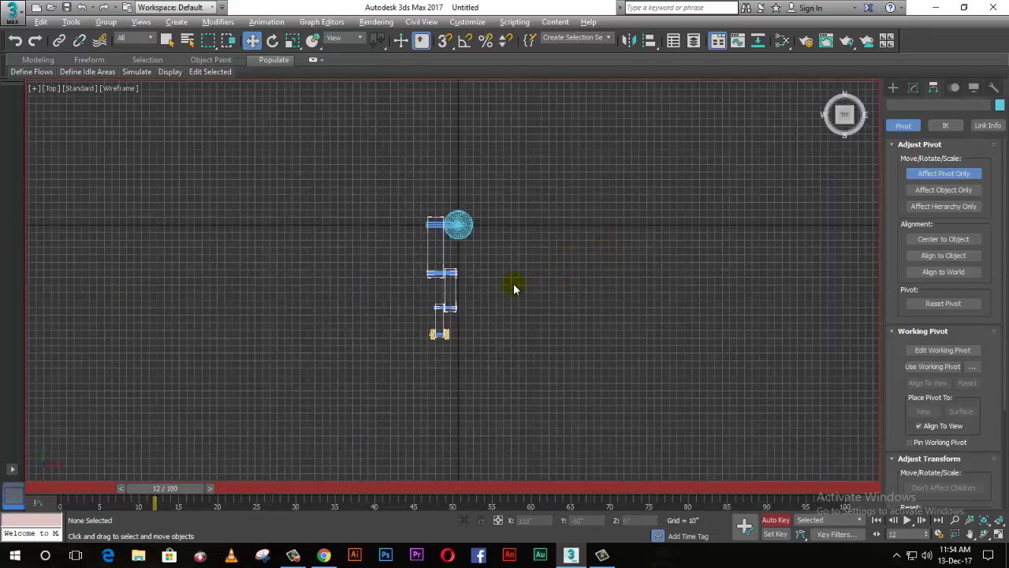
pyautogui.scroll(4, 513, 286)
pyautogui.scroll(2, 504, 293)
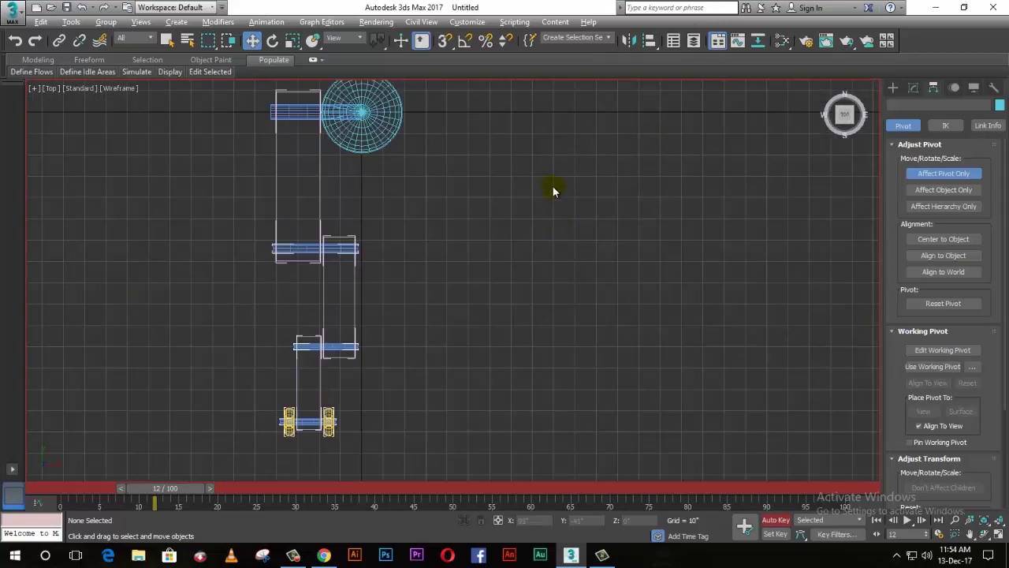
pyautogui.moveTo(547, 166); pyautogui.dragTo(547, 192, button='middle')
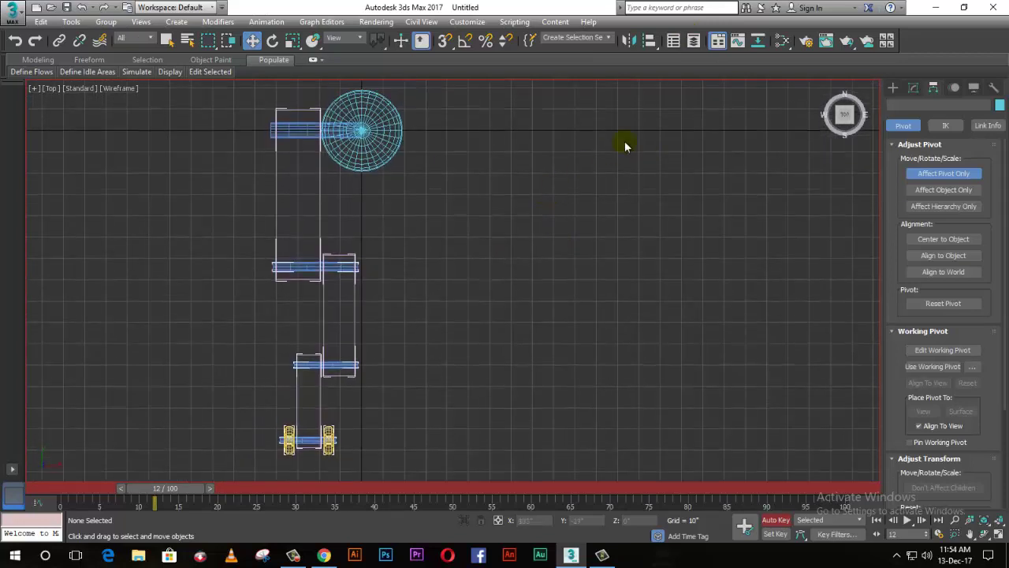
# Open Schematic View and resize its window beside the viewport.
pyautogui.click(760, 41)
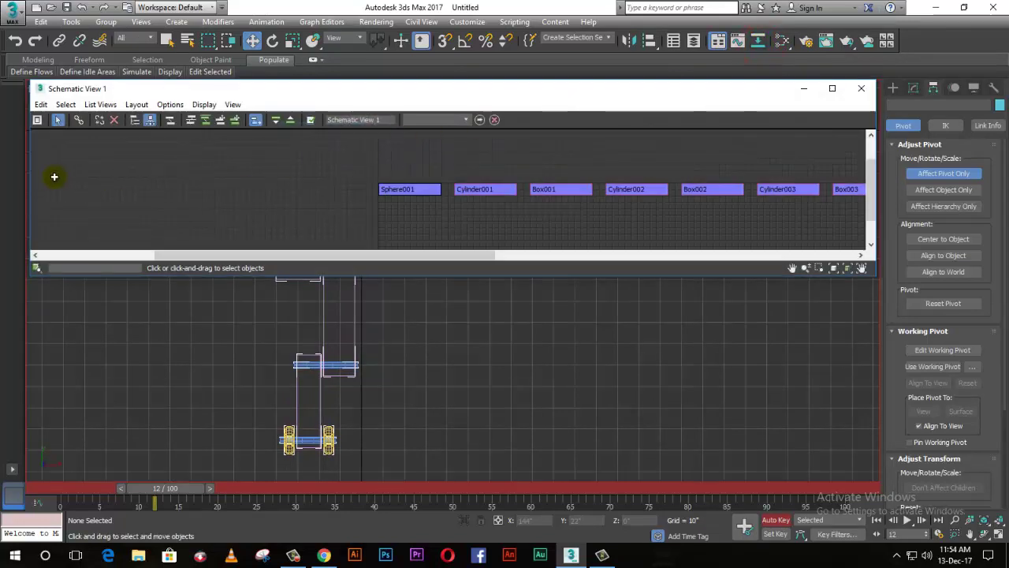
pyautogui.moveTo(29, 164); pyautogui.dragTo(400, 190)
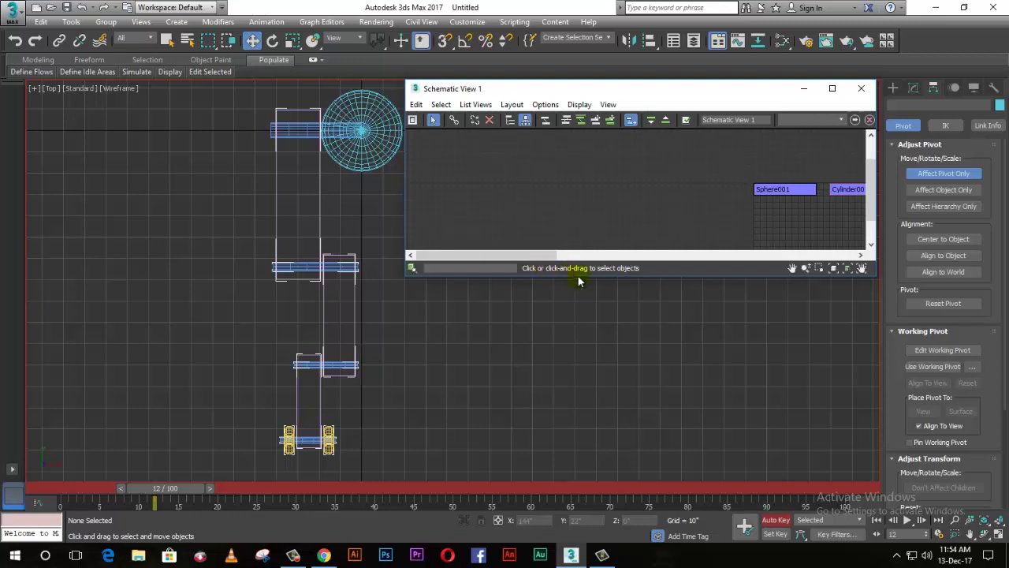
pyautogui.moveTo(589, 278); pyautogui.dragTo(579, 454)
pyautogui.scroll(-2, 537, 270)
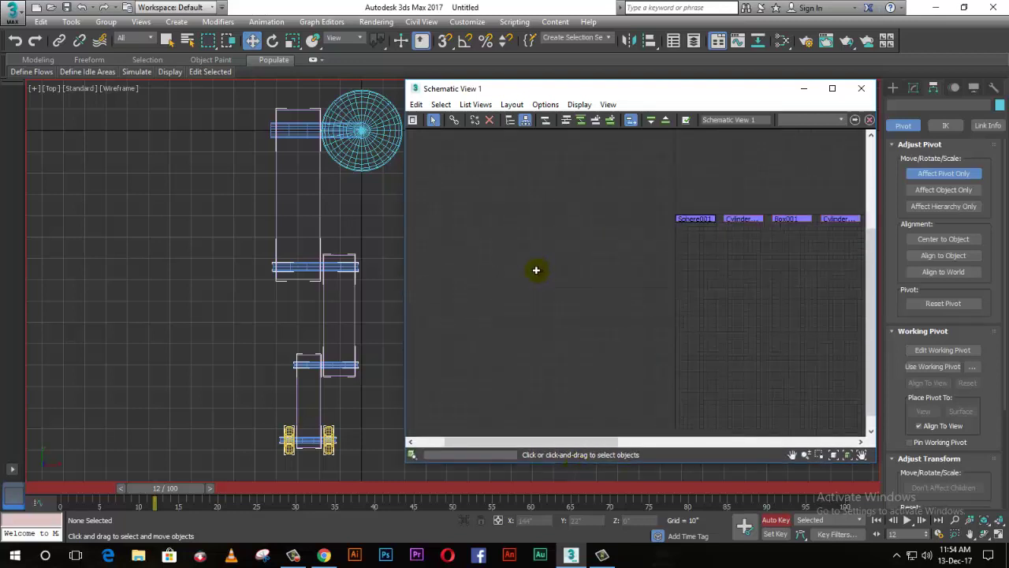
pyautogui.scroll(-2, 536, 270)
pyautogui.scroll(1, 683, 276)
pyautogui.scroll(2, 710, 261)
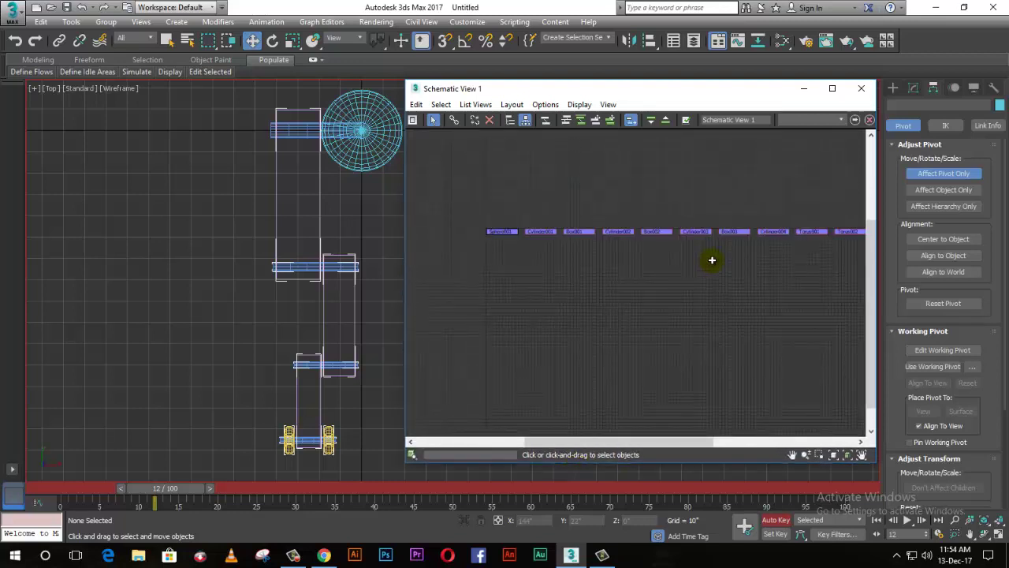
# Connect Cylinder001 under Sphere001 and Box001 under Cylinder001.
pyautogui.click(398, 163)
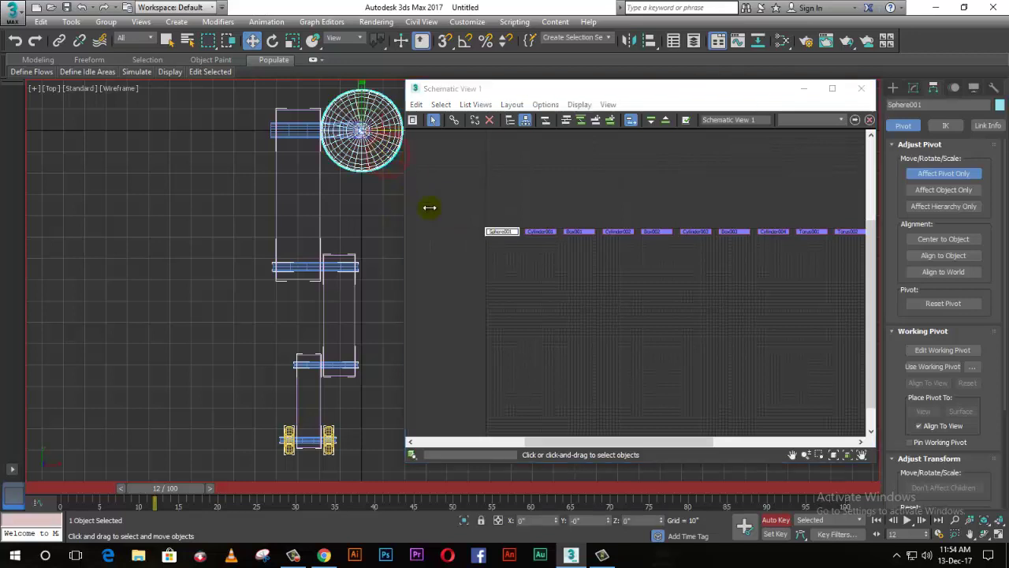
pyautogui.click(540, 231)
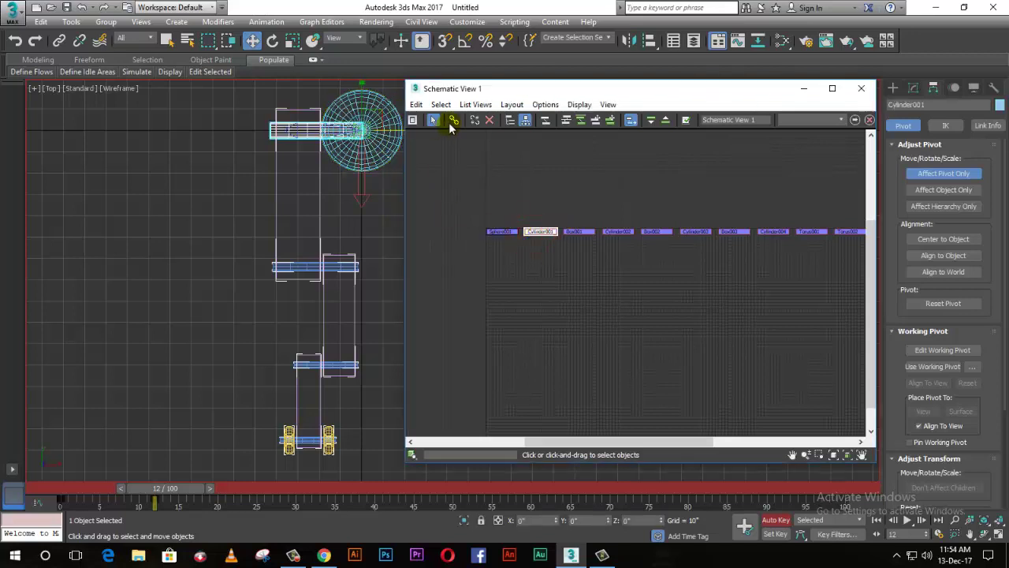
pyautogui.click(452, 119)
pyautogui.moveTo(539, 234); pyautogui.dragTo(503, 231)
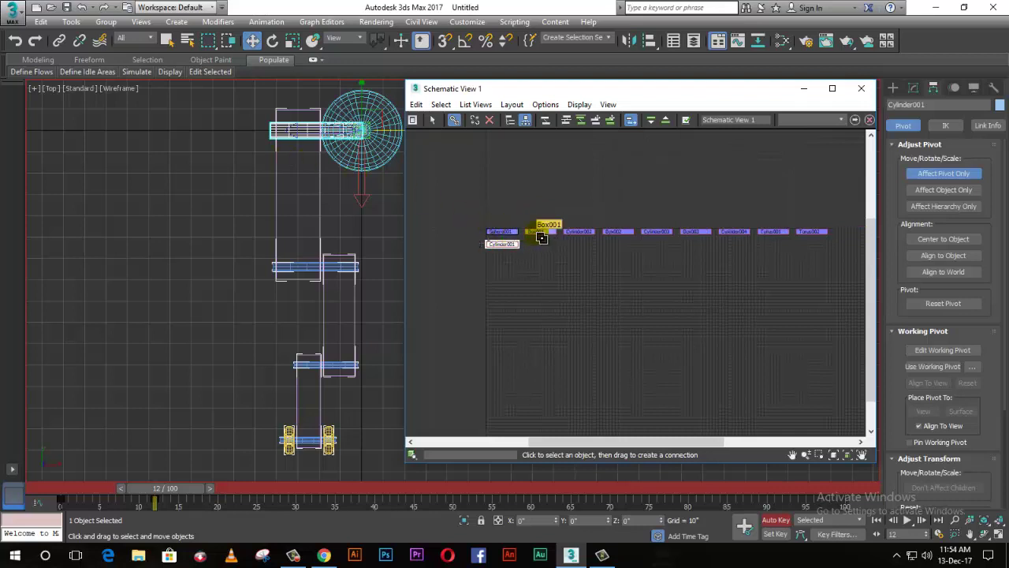
pyautogui.moveTo(541, 234); pyautogui.dragTo(521, 230)
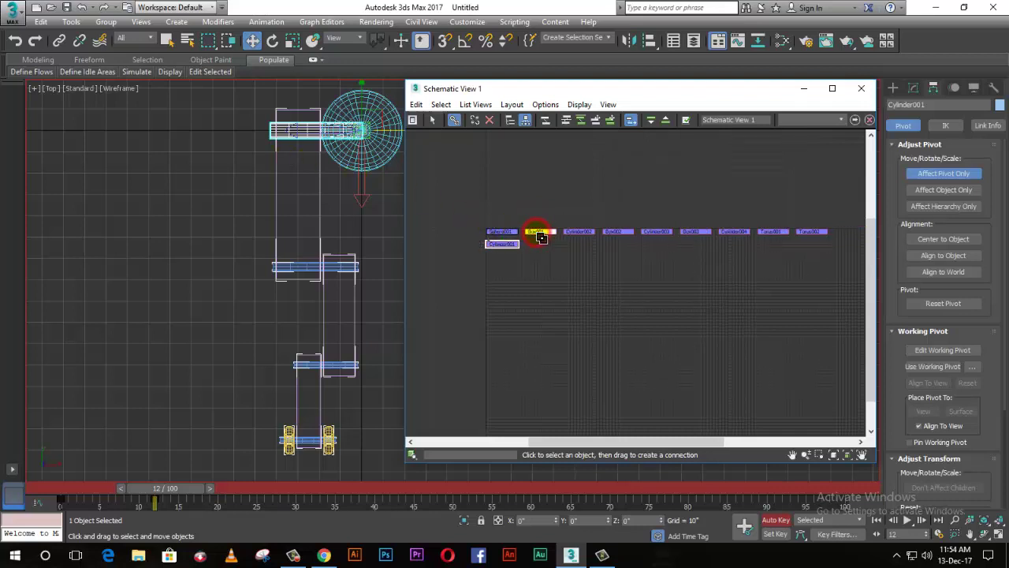
pyautogui.click(318, 159)
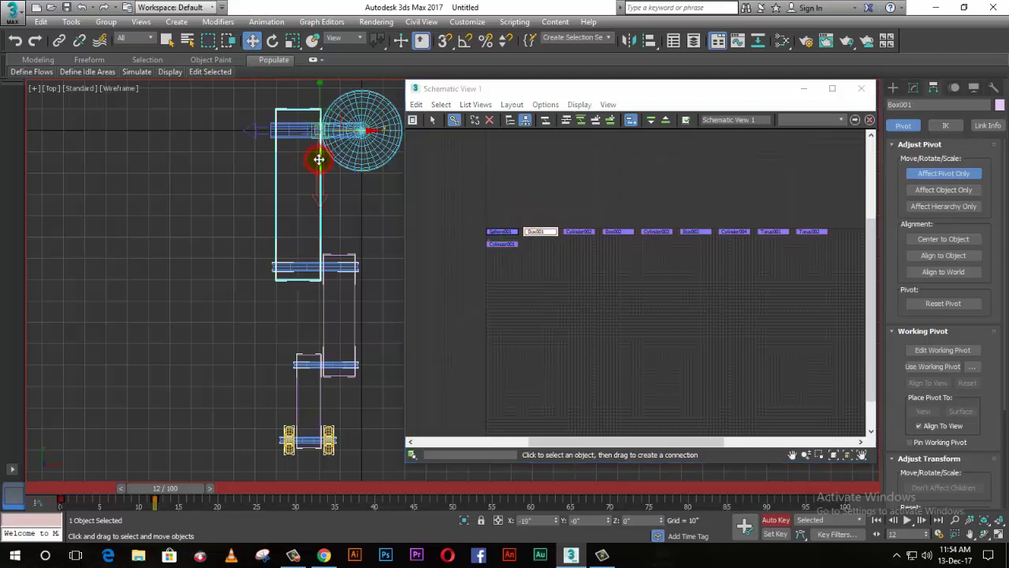
pyautogui.click(337, 267)
pyautogui.click(323, 300)
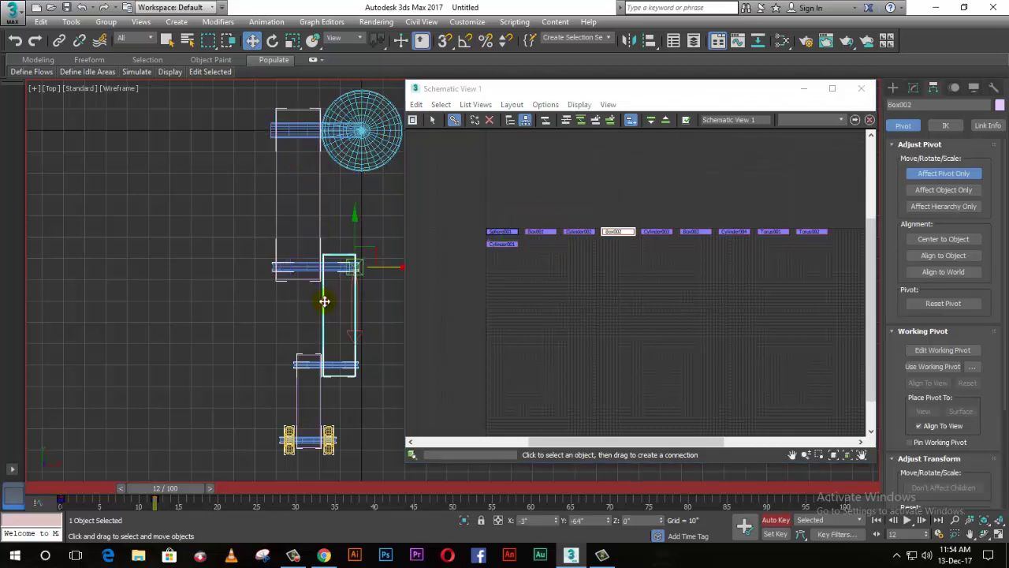
pyautogui.click(320, 347)
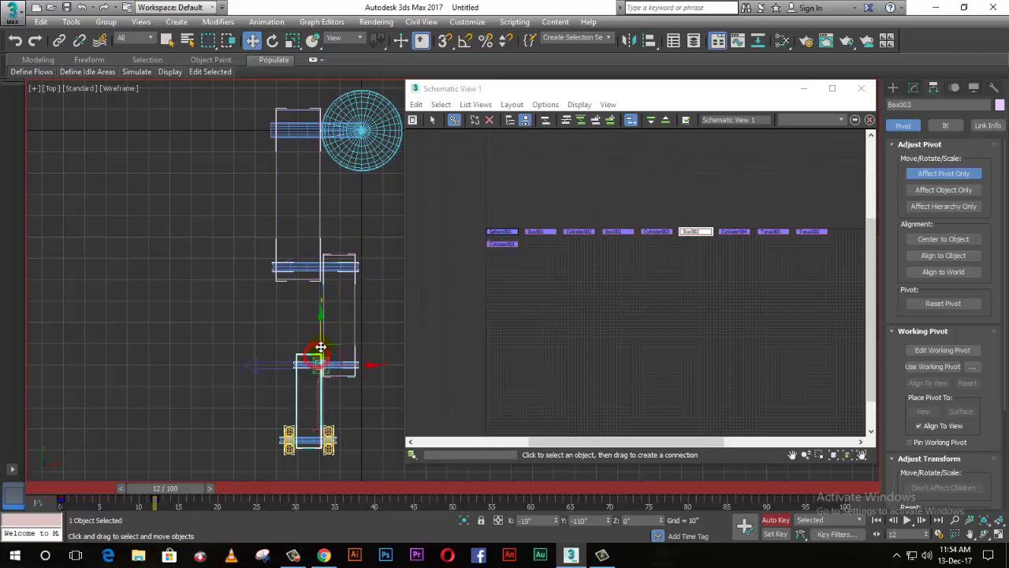
pyautogui.click(318, 365)
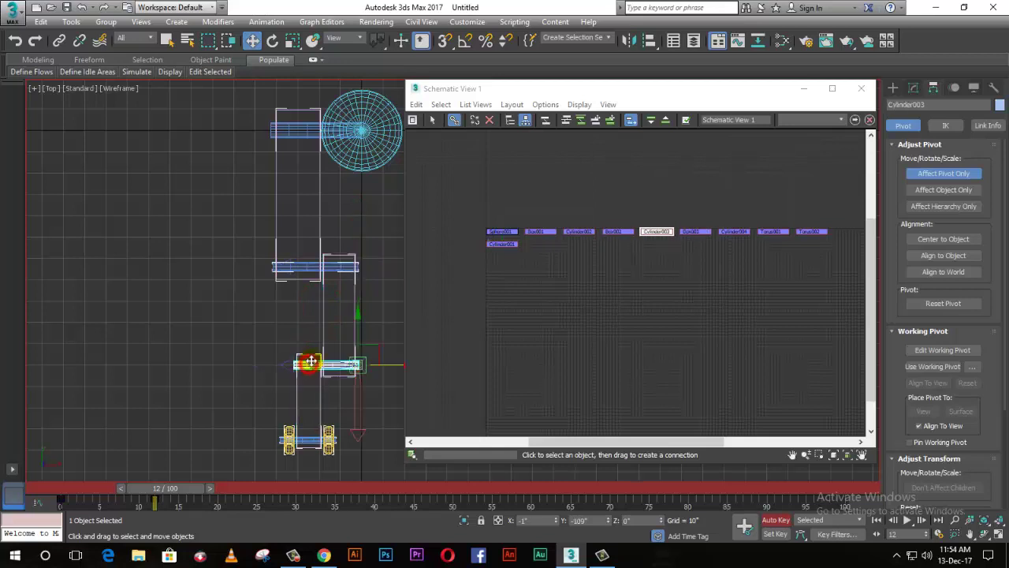
pyautogui.moveTo(531, 235)
pyautogui.mouseDown()
pyautogui.moveTo(541, 240)
pyautogui.moveTo(513, 244)
pyautogui.mouseUp()
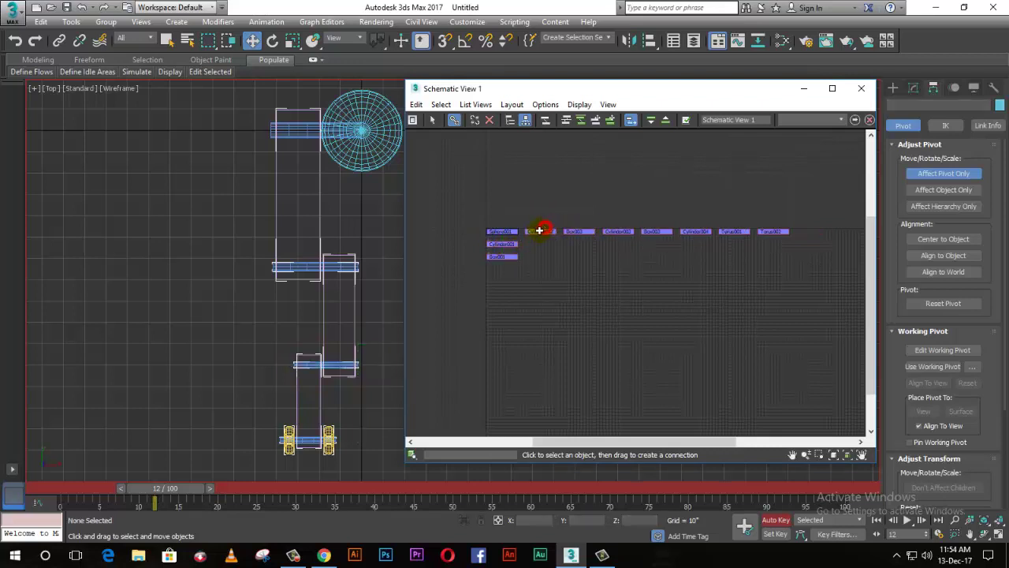
# Link Cylinder002, Box002, Cylinder003, Box003, Cylinder004, Torus001 and Torus002 down the chain, then close the window.
pyautogui.click(543, 235)
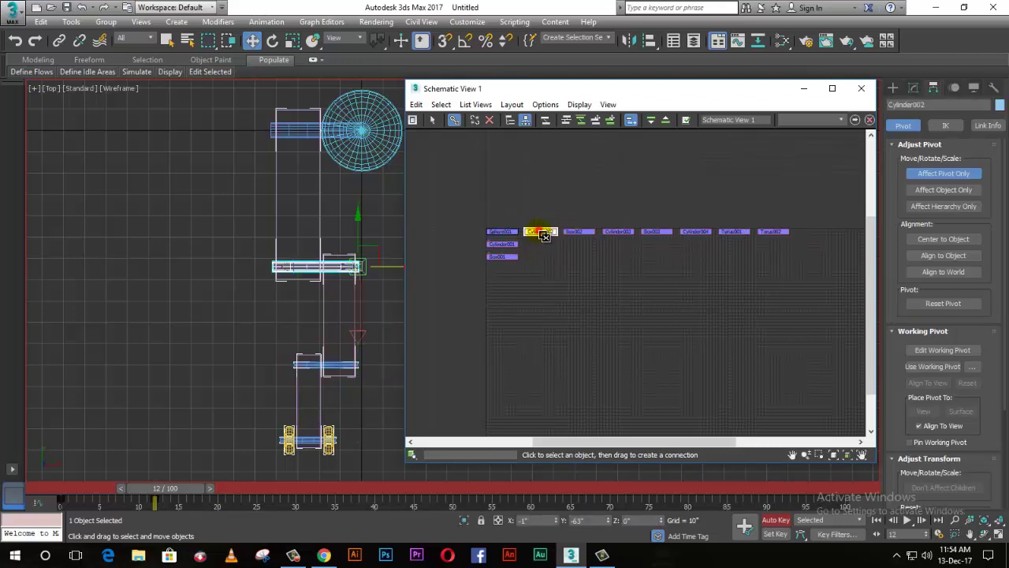
pyautogui.moveTo(513, 263); pyautogui.dragTo(512, 260)
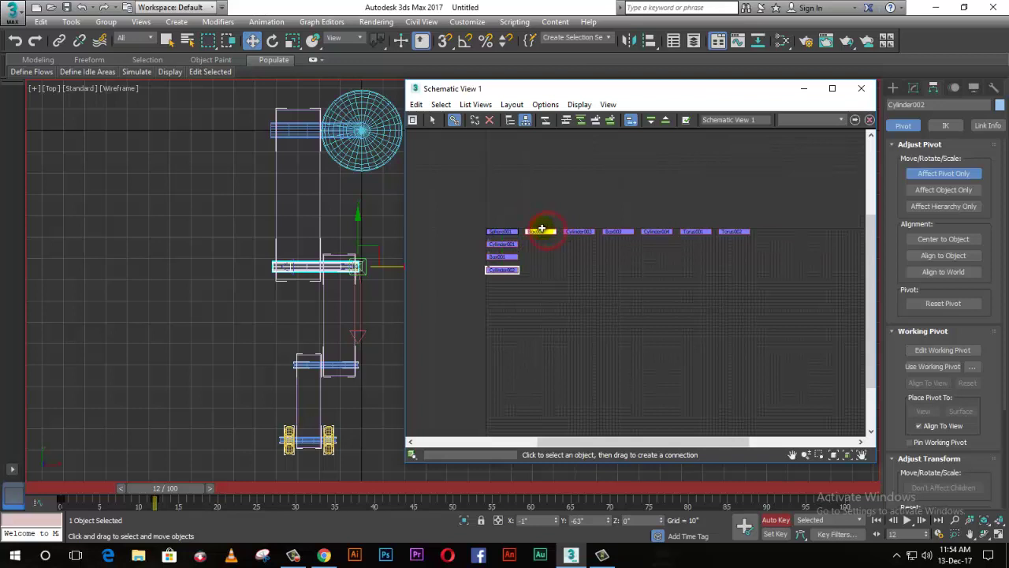
pyautogui.moveTo(542, 229); pyautogui.dragTo(547, 237)
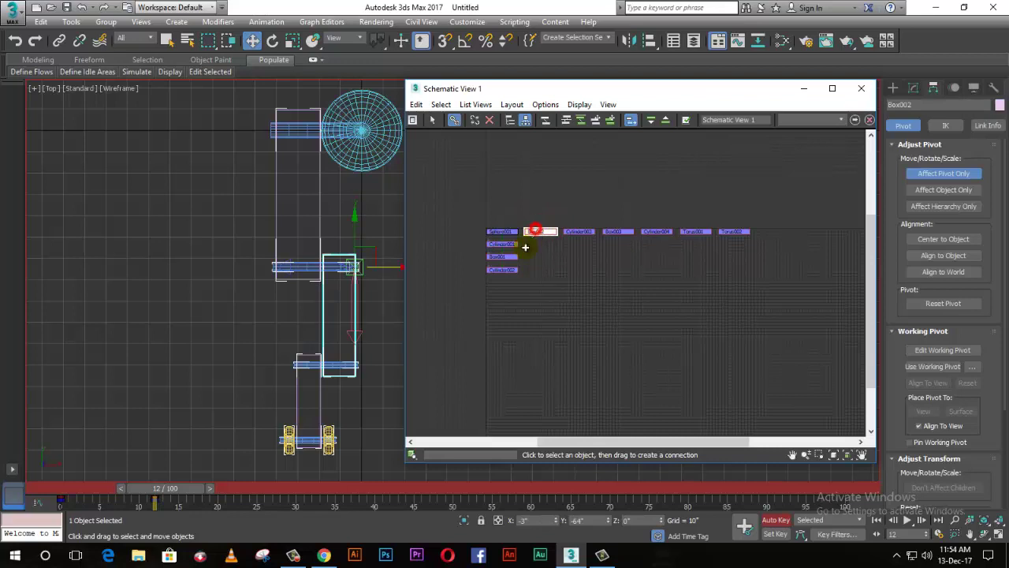
pyautogui.moveTo(518, 274); pyautogui.dragTo(517, 273)
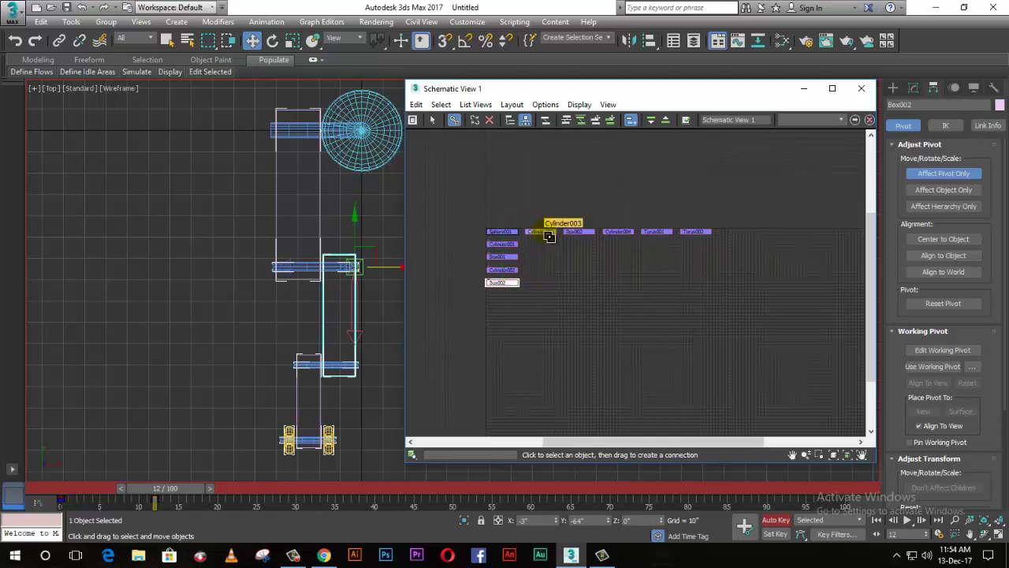
pyautogui.scroll(2, 545, 237)
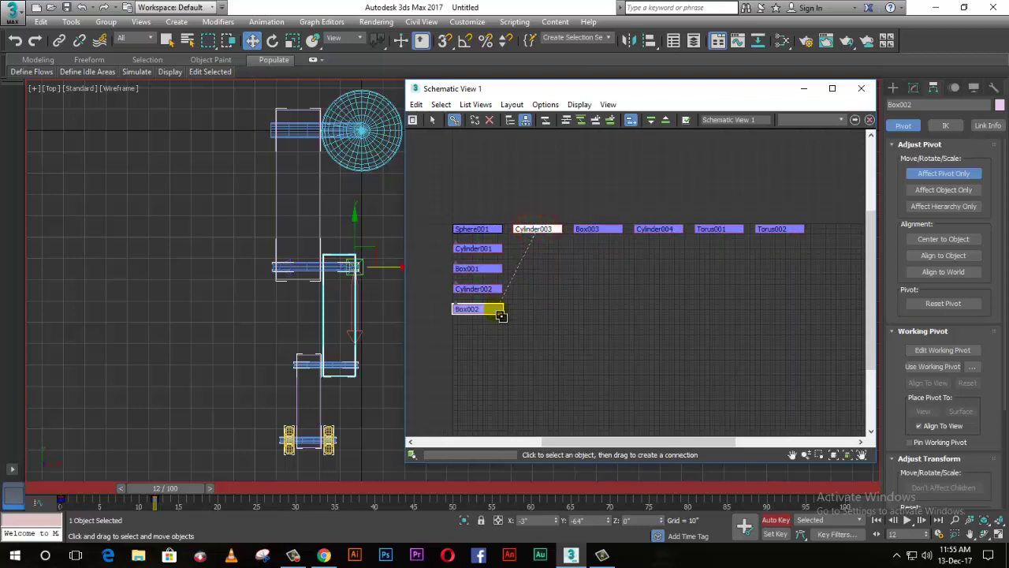
pyautogui.moveTo(541, 232); pyautogui.dragTo(495, 309)
pyautogui.moveTo(549, 231); pyautogui.dragTo(503, 334)
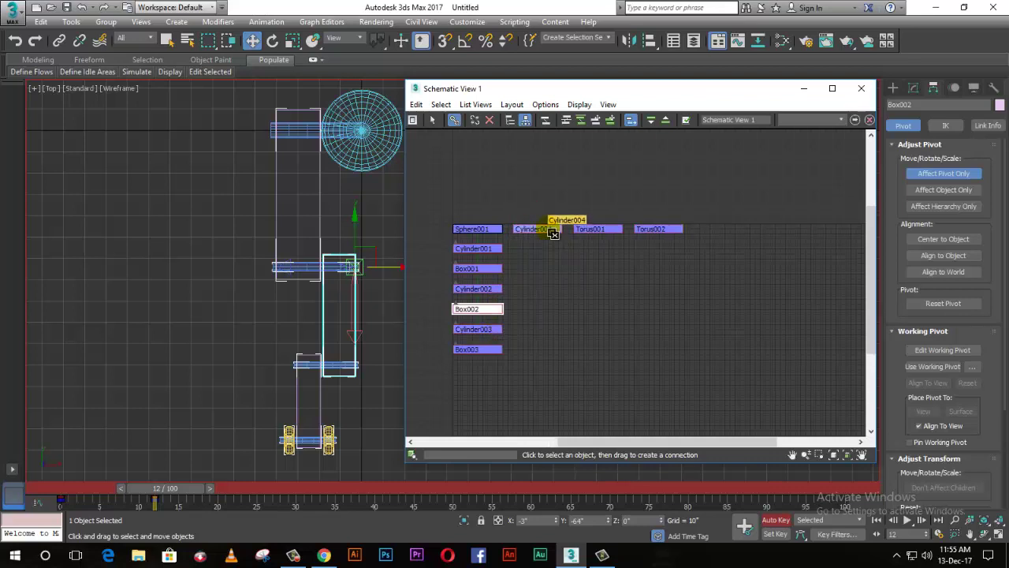
pyautogui.moveTo(549, 231); pyautogui.dragTo(501, 358)
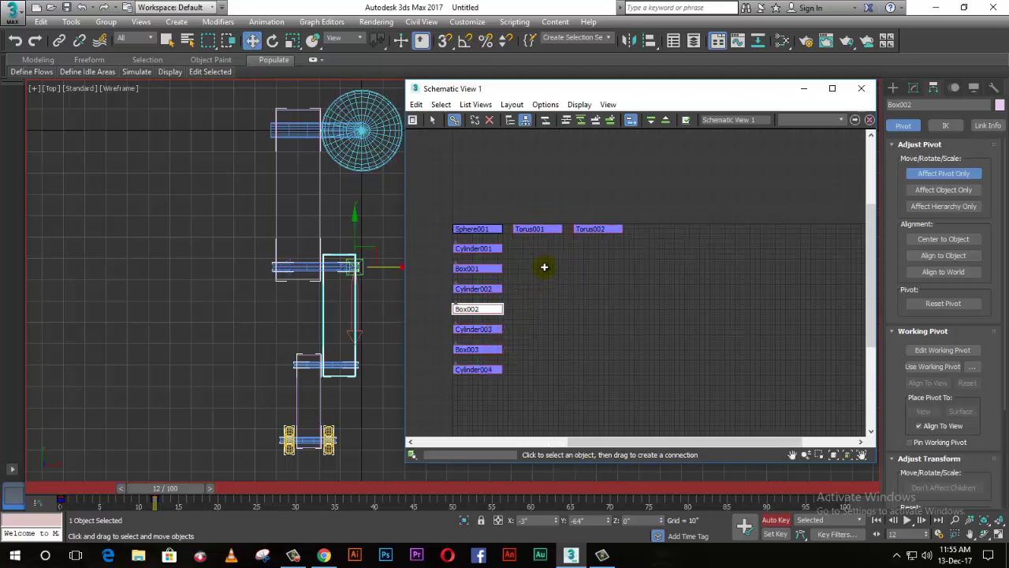
pyautogui.click(552, 231)
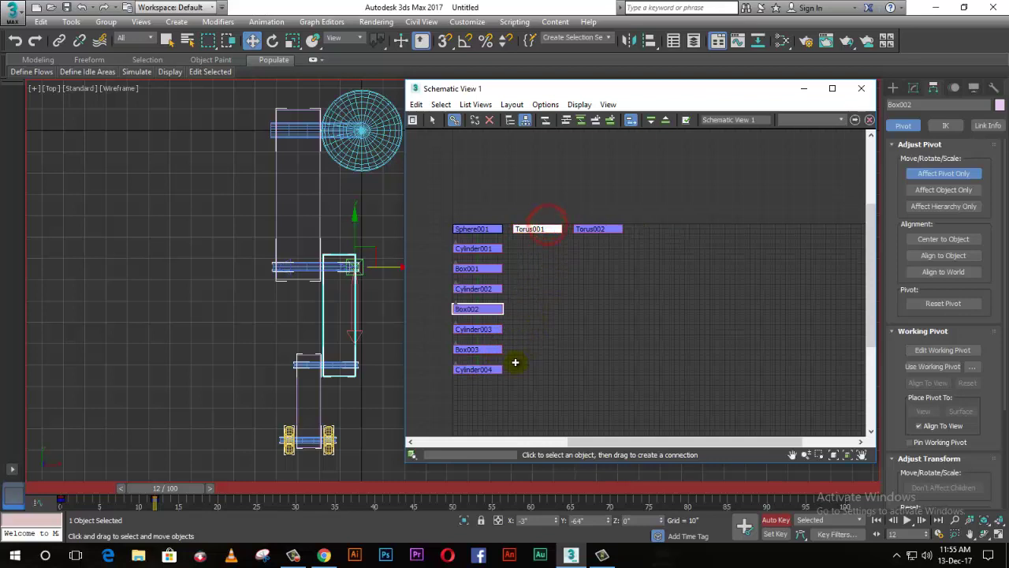
pyautogui.moveTo(515, 362); pyautogui.dragTo(498, 369)
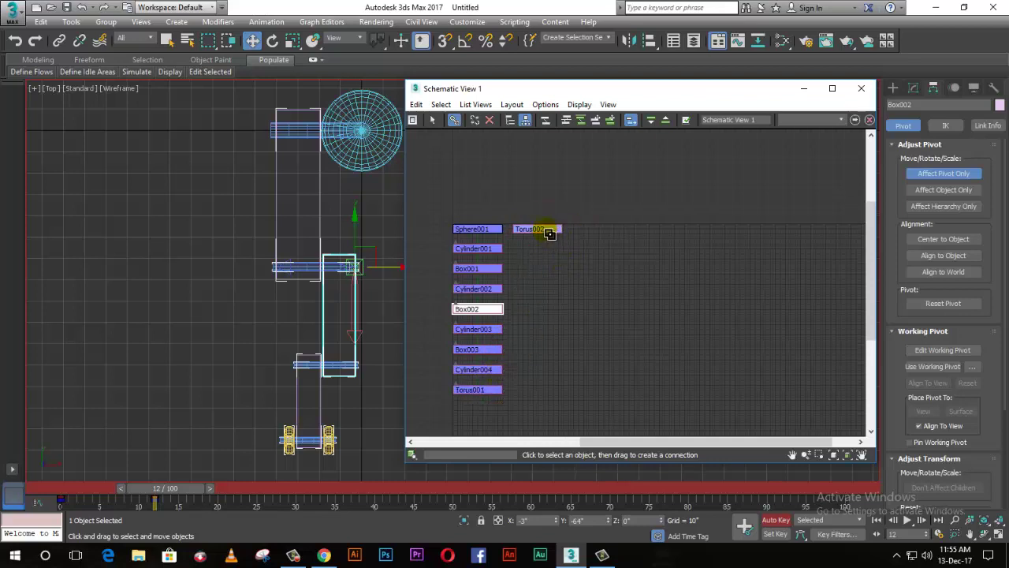
pyautogui.moveTo(550, 233); pyautogui.dragTo(487, 393)
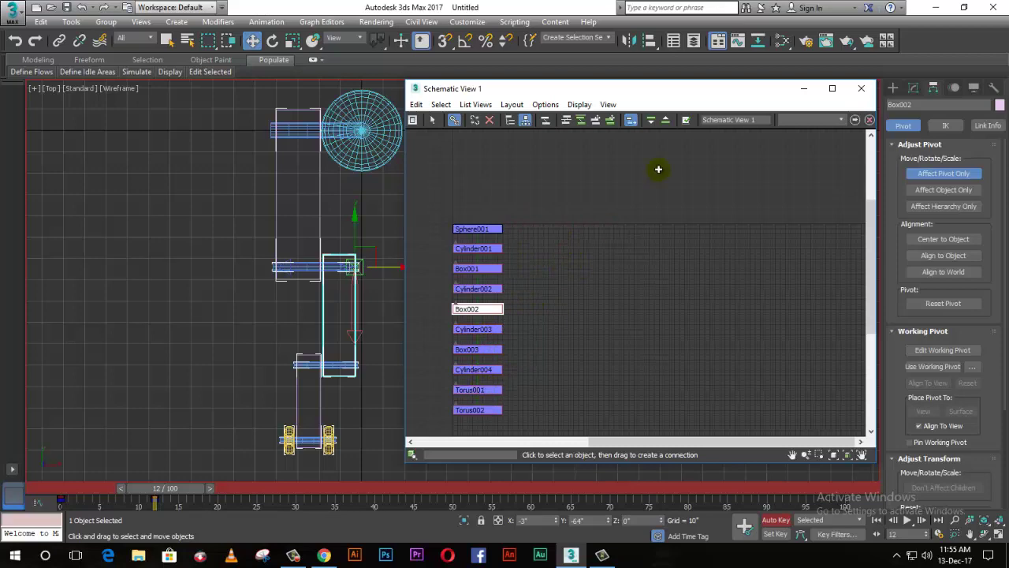
pyautogui.click(858, 91)
# Switch to the Perspective view and select the sphere, each box and a torus wheel in turn.
pyautogui.scroll(-2, 530, 146)
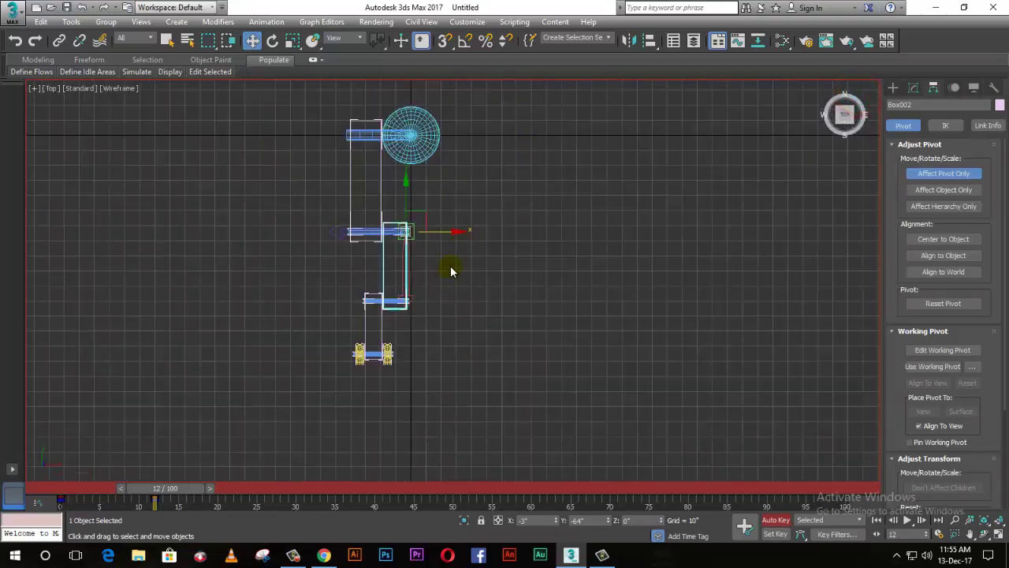
pyautogui.press('p')
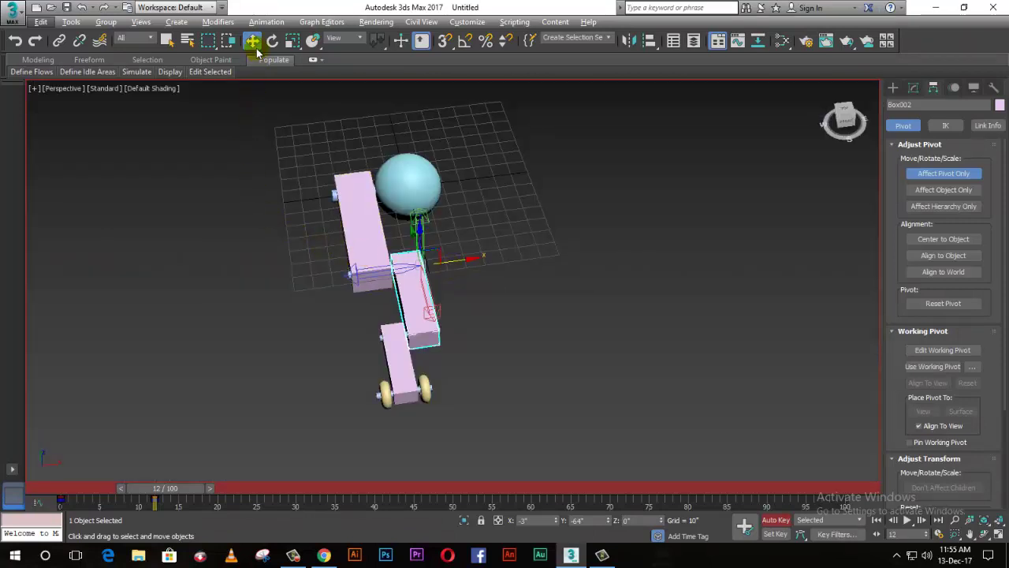
pyautogui.click(288, 229)
pyautogui.click(404, 188)
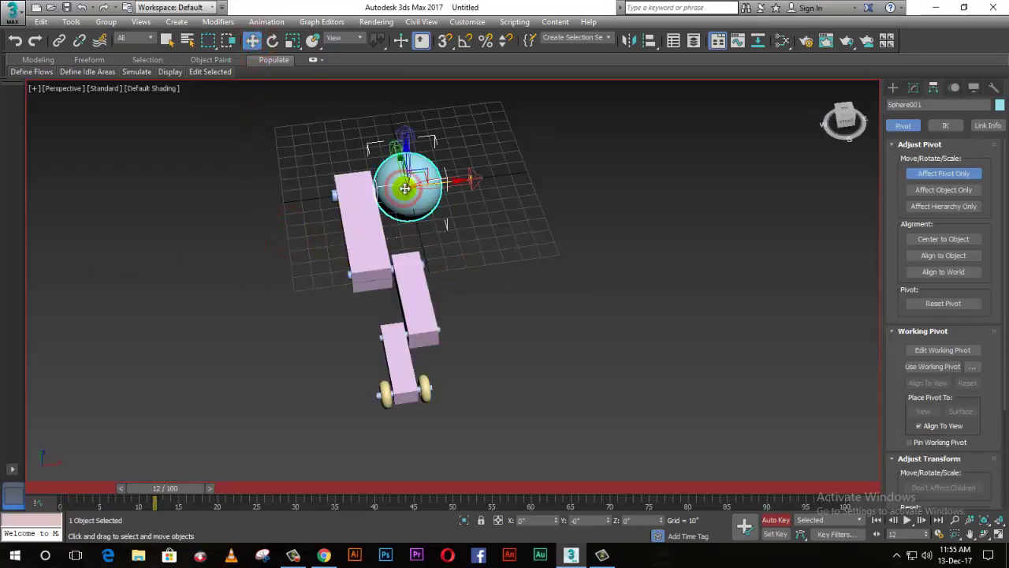
pyautogui.click(356, 226)
pyautogui.click(412, 277)
pyautogui.click(396, 357)
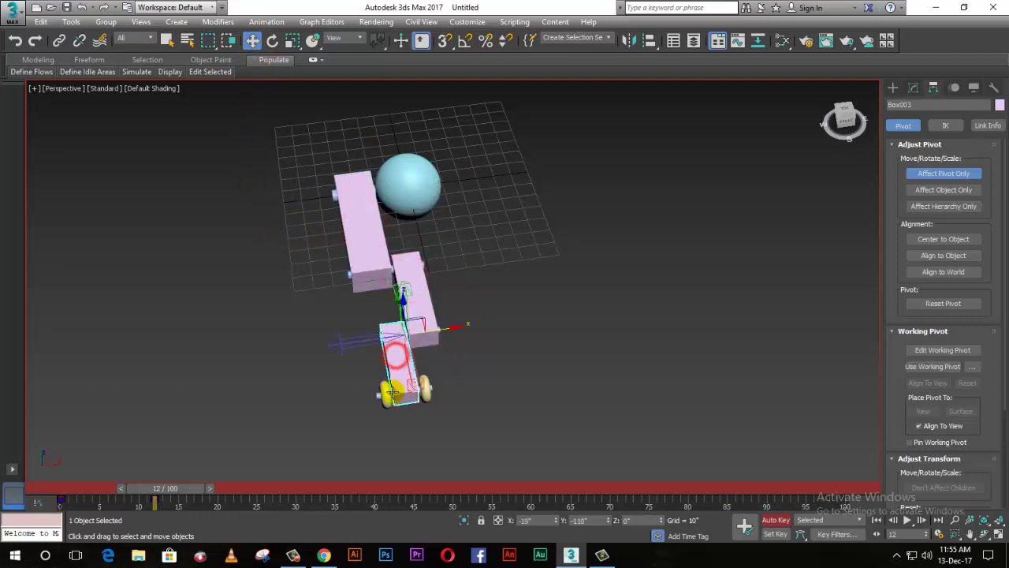
pyautogui.moveTo(392, 392); pyautogui.dragTo(426, 397)
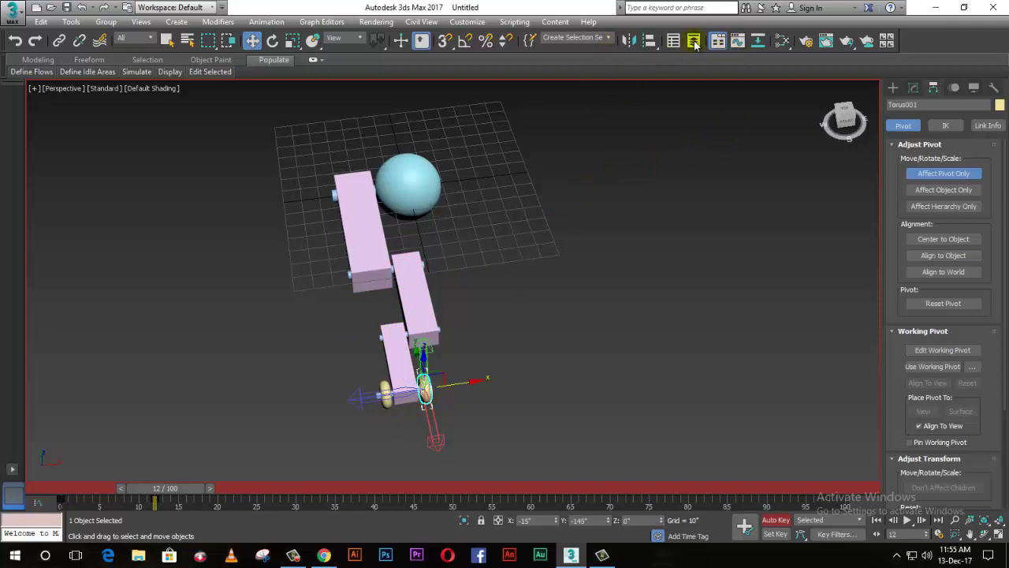
pyautogui.click(755, 44)
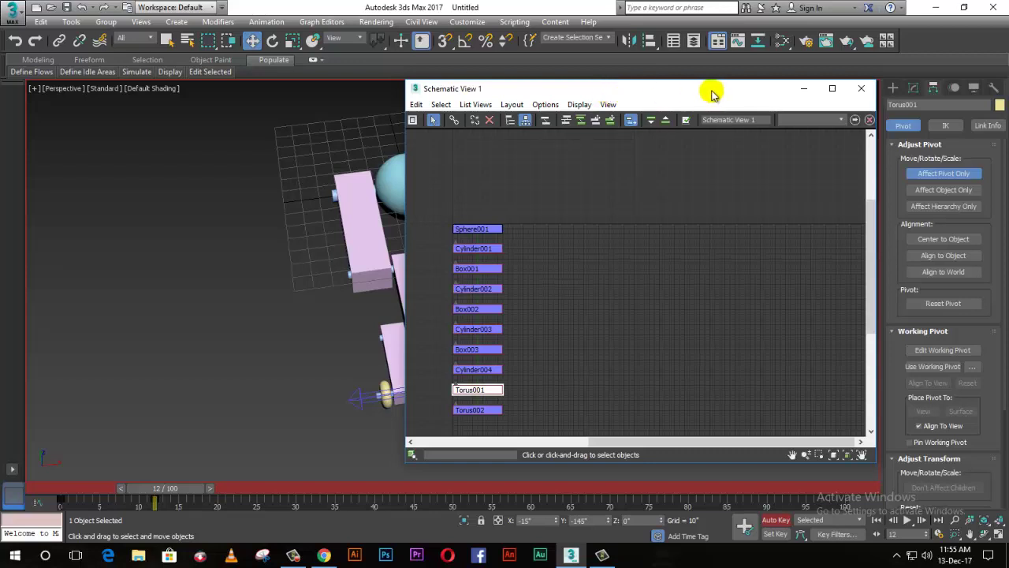
pyautogui.moveTo(712, 91); pyautogui.dragTo(792, 93)
pyautogui.click(260, 346)
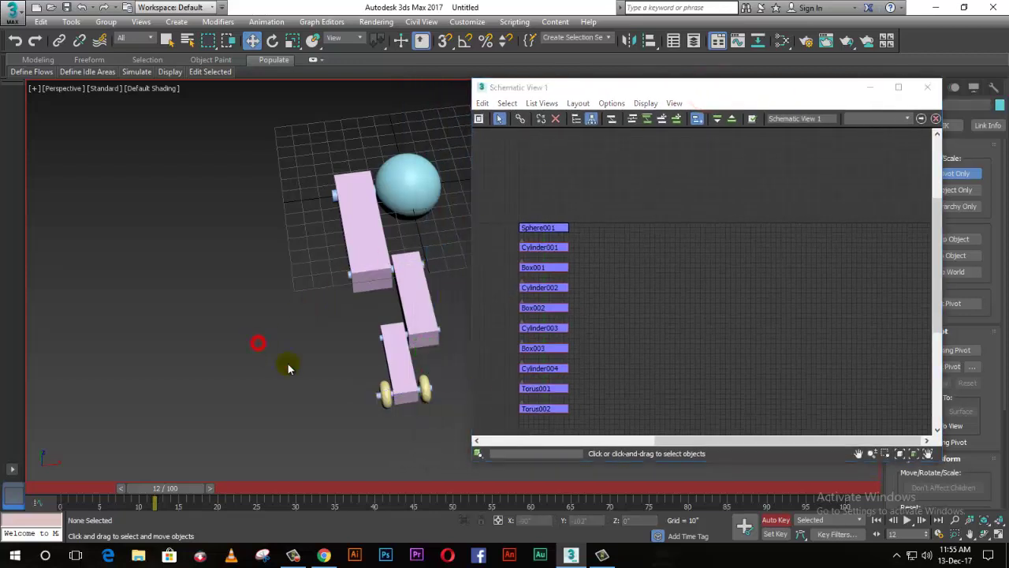
pyautogui.click(384, 388)
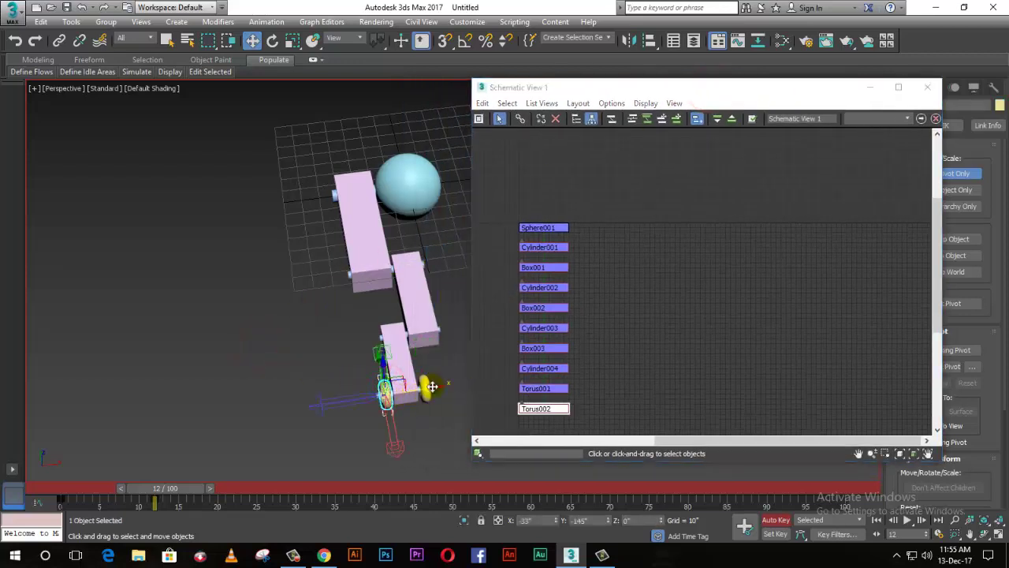
pyautogui.click(428, 420)
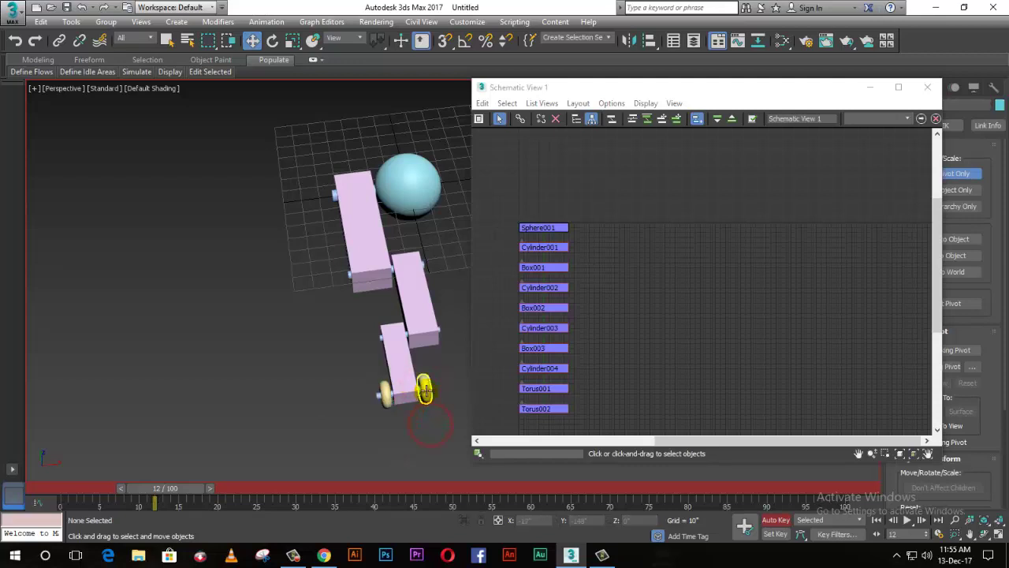
pyautogui.click(426, 390)
pyautogui.click(386, 431)
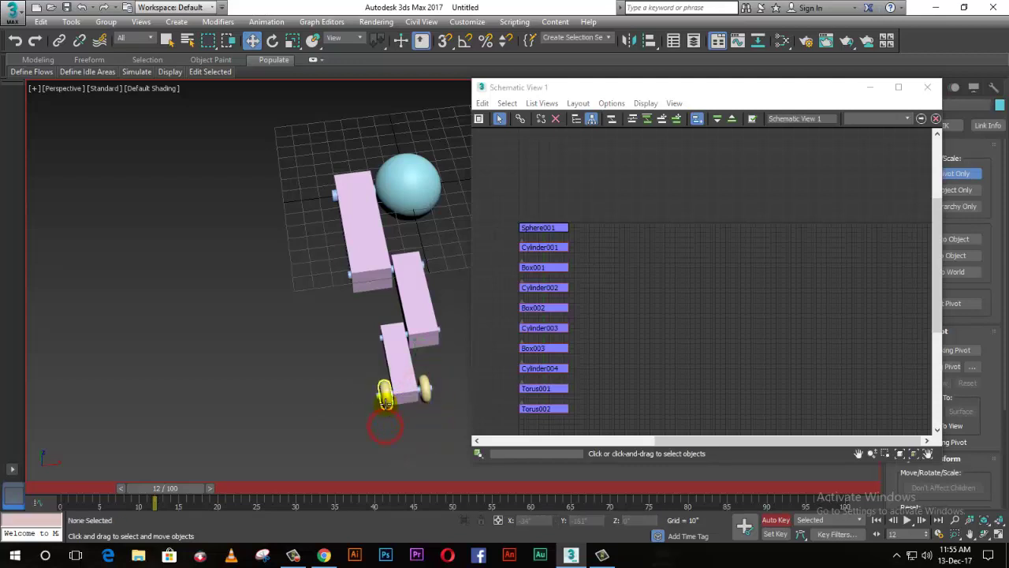
pyautogui.click(386, 404)
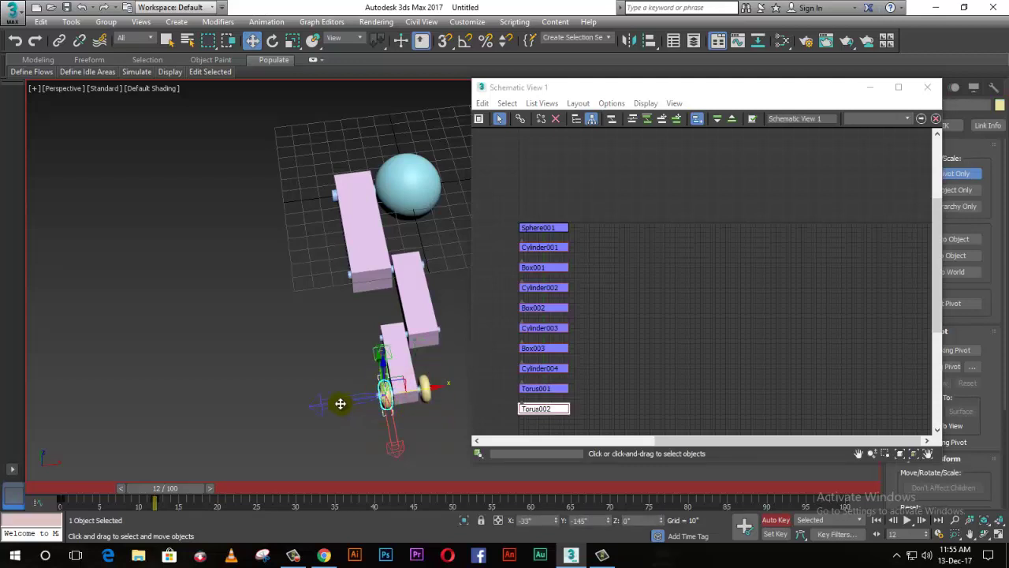
pyautogui.moveTo(340, 403); pyautogui.dragTo(361, 404)
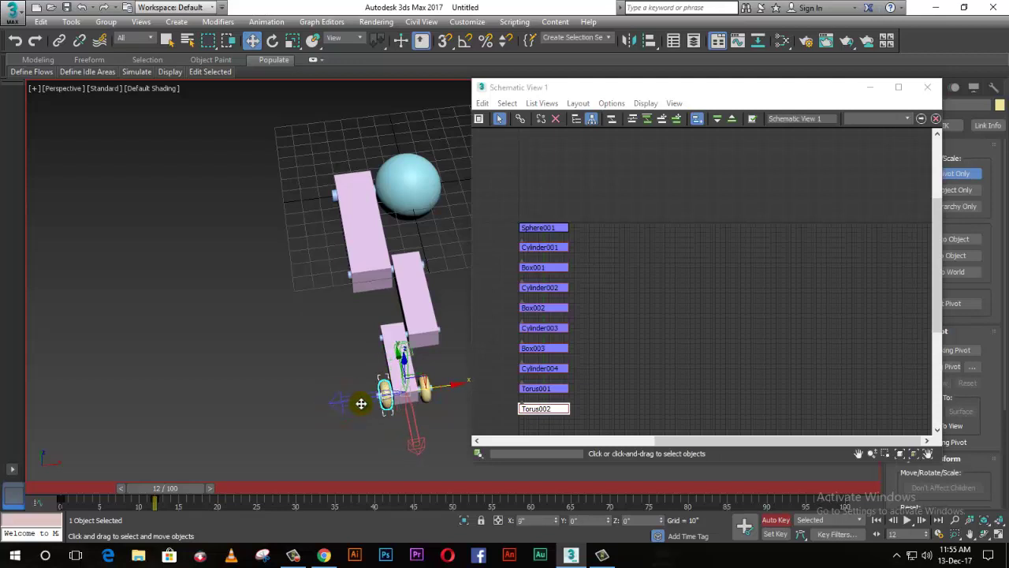
pyautogui.click(454, 412)
pyautogui.click(430, 392)
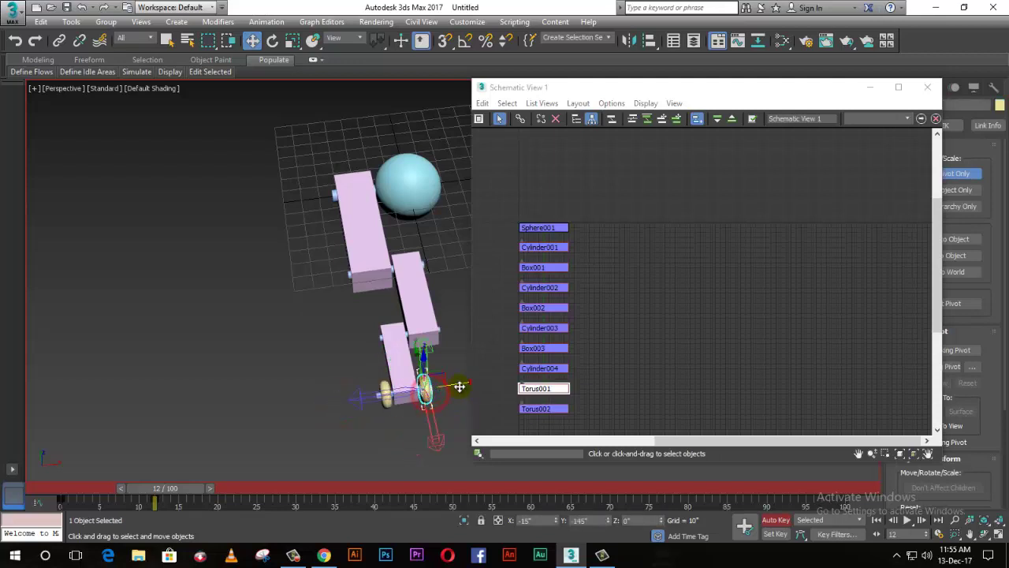
pyautogui.moveTo(450, 384); pyautogui.dragTo(409, 407)
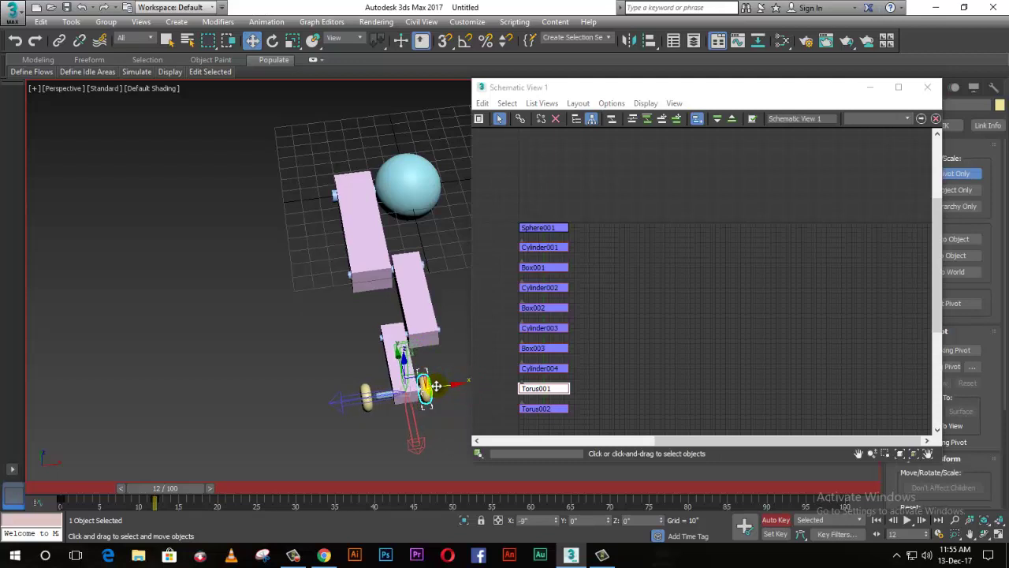
pyautogui.click(388, 421)
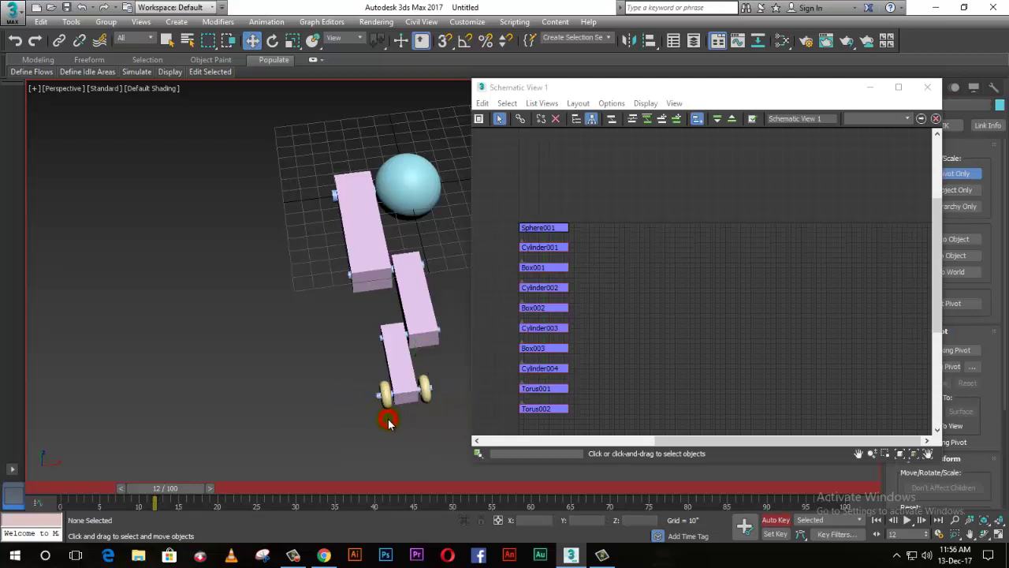
pyautogui.click(387, 398)
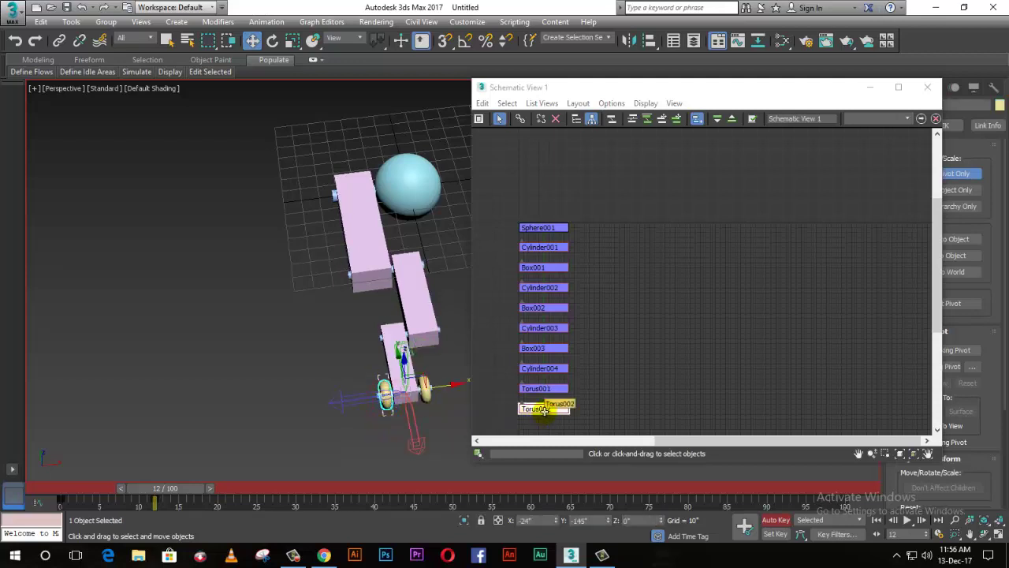
# Unlink Torus002 from its parent and test-move the first torus wheel to check its links.
pyautogui.click(543, 124)
pyautogui.click(357, 434)
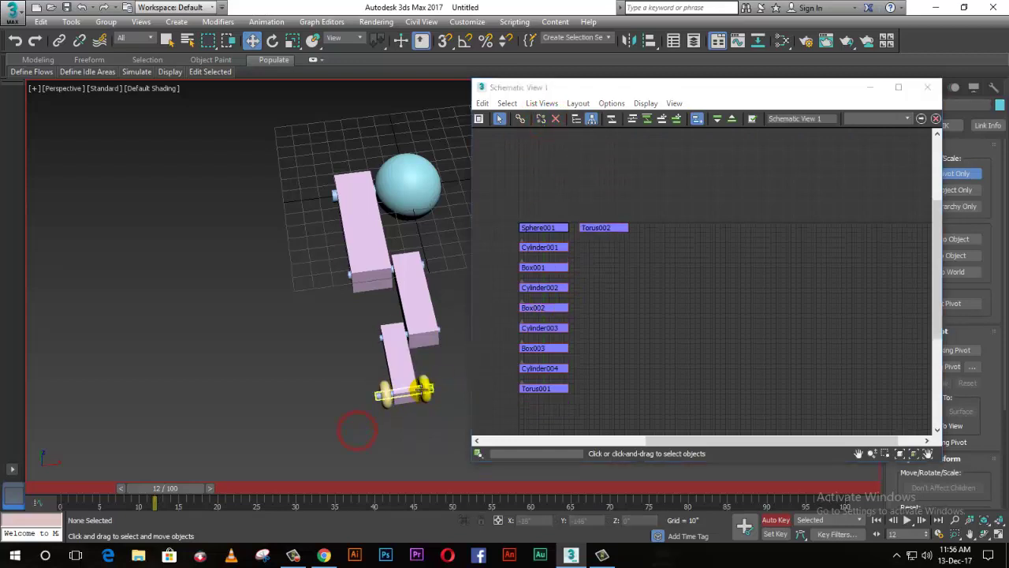
pyautogui.click(423, 388)
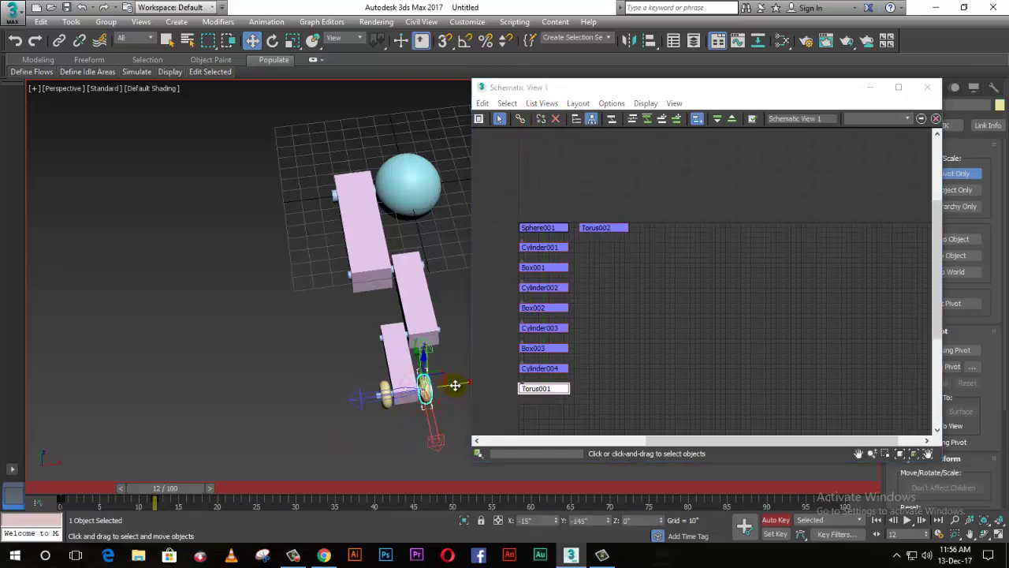
pyautogui.moveTo(455, 384); pyautogui.dragTo(437, 394)
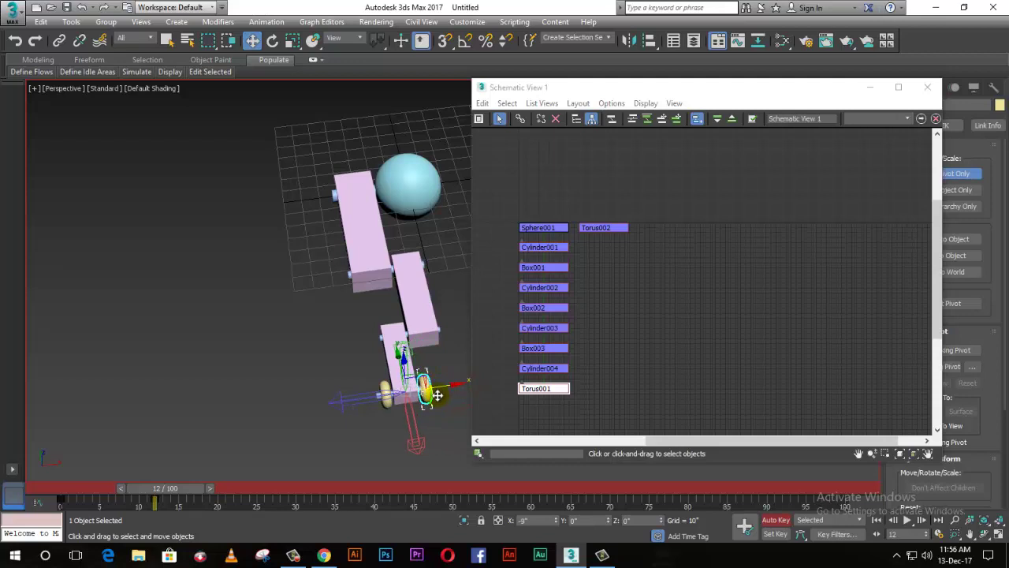
pyautogui.click(535, 407)
# Link Torus002 to Cylinder004 as its new parent in Schematic View.
pyautogui.click(597, 231)
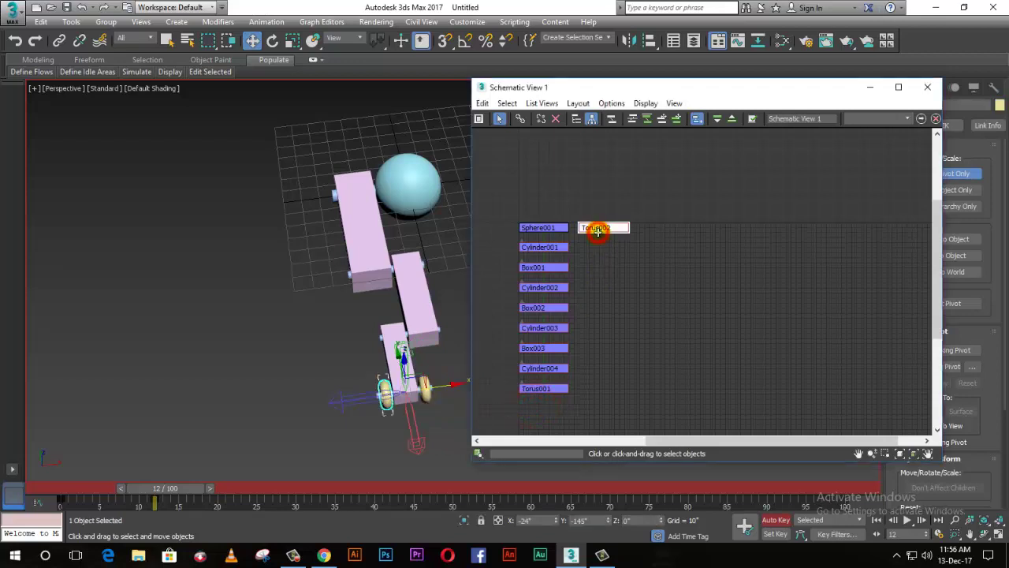
pyautogui.click(521, 120)
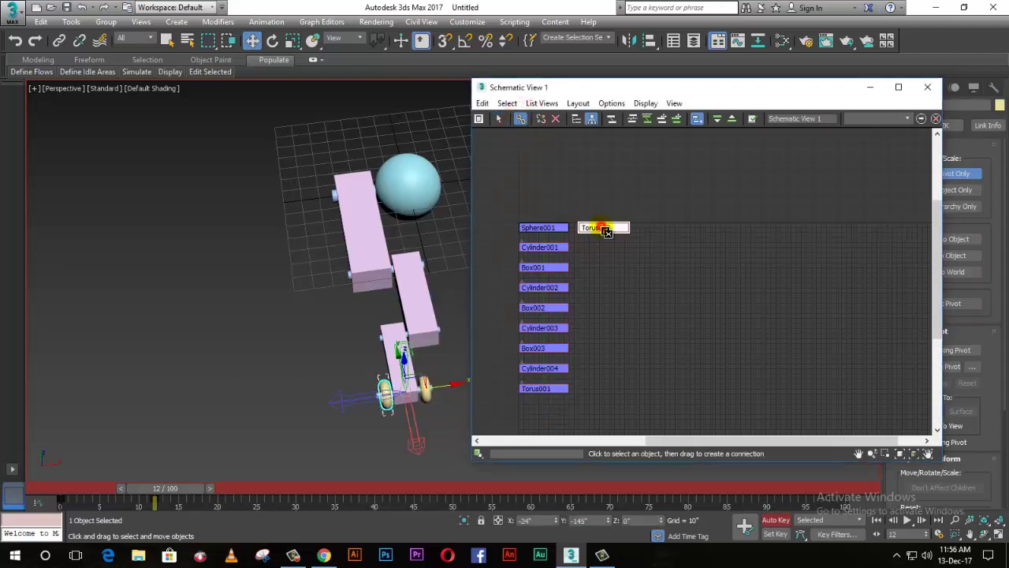
pyautogui.moveTo(601, 228); pyautogui.dragTo(562, 376)
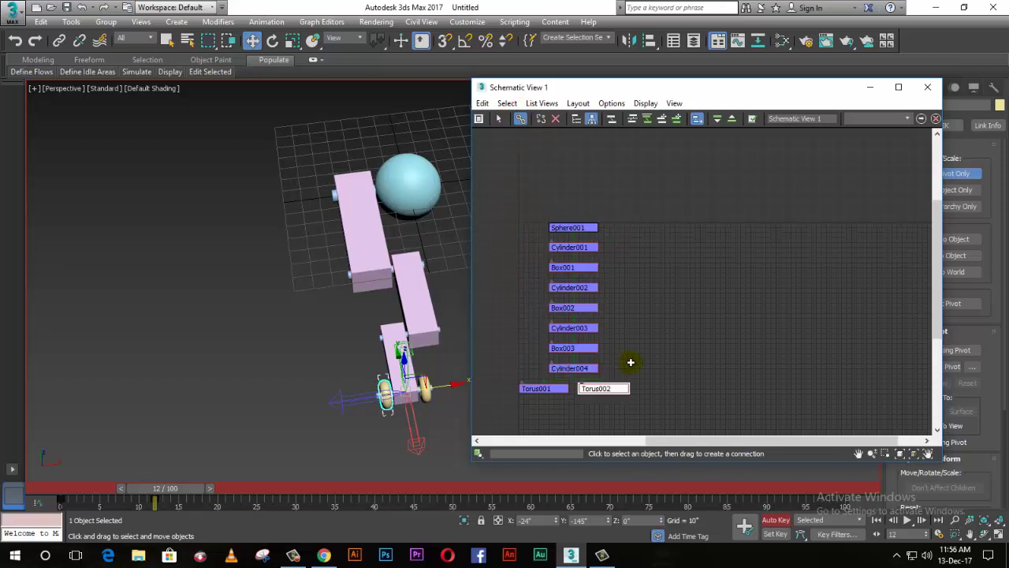
pyautogui.click(631, 362)
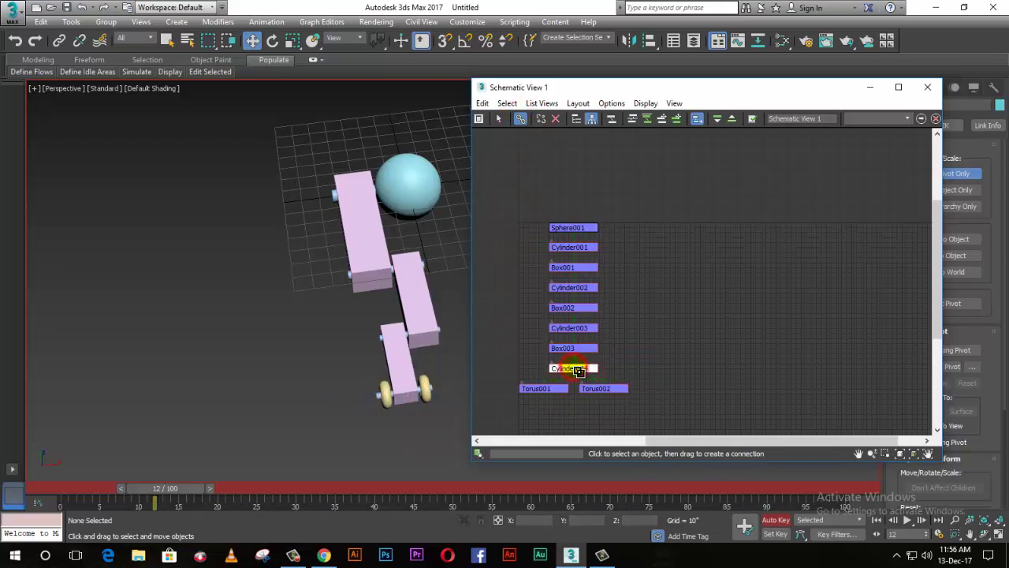
# Test-move Cylinder004 to confirm both wheels follow, then undo the move with Ctrl+Z.
pyautogui.click(499, 119)
pyautogui.click(642, 264)
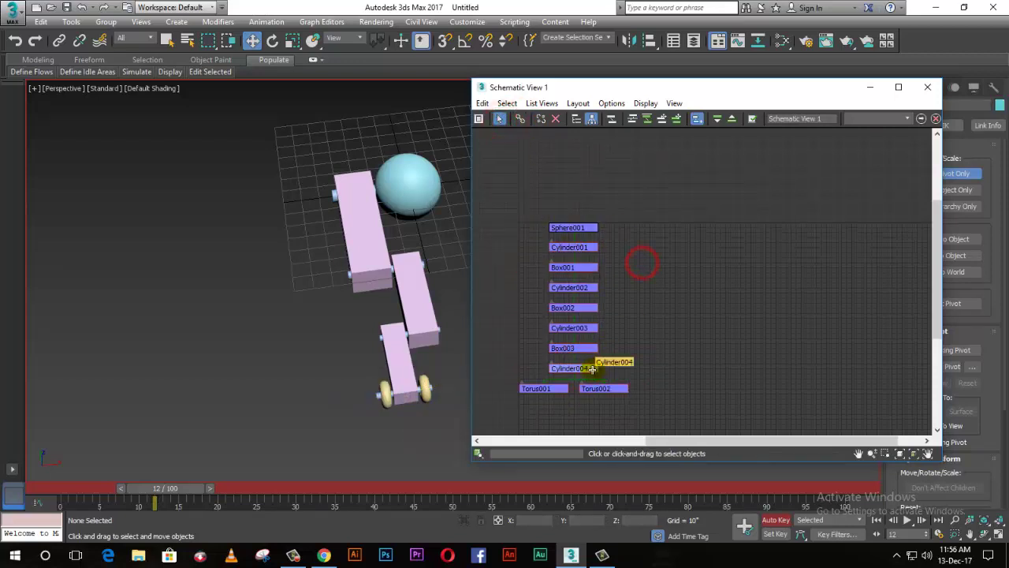
pyautogui.click(586, 367)
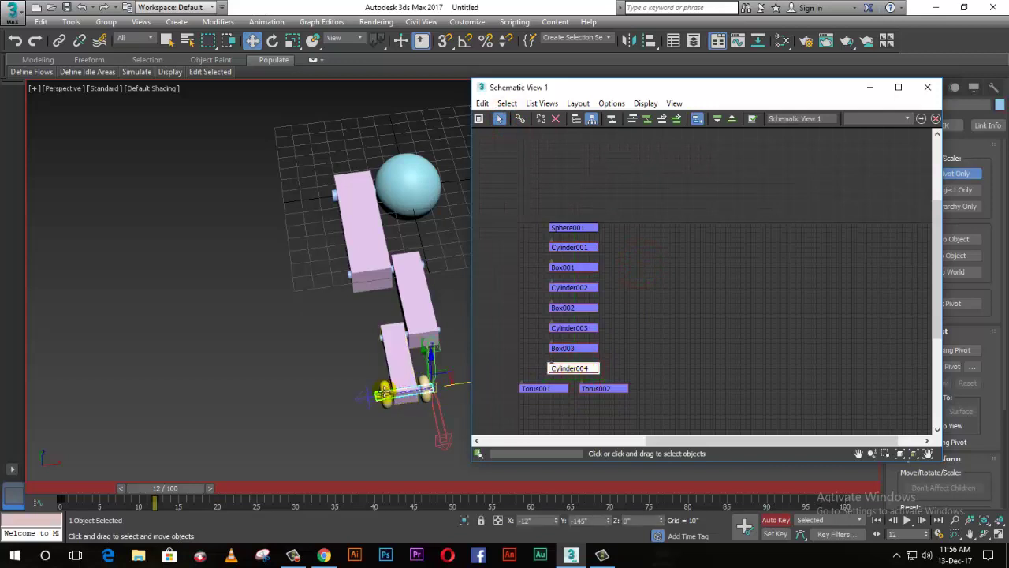
pyautogui.moveTo(456, 387); pyautogui.dragTo(446, 387)
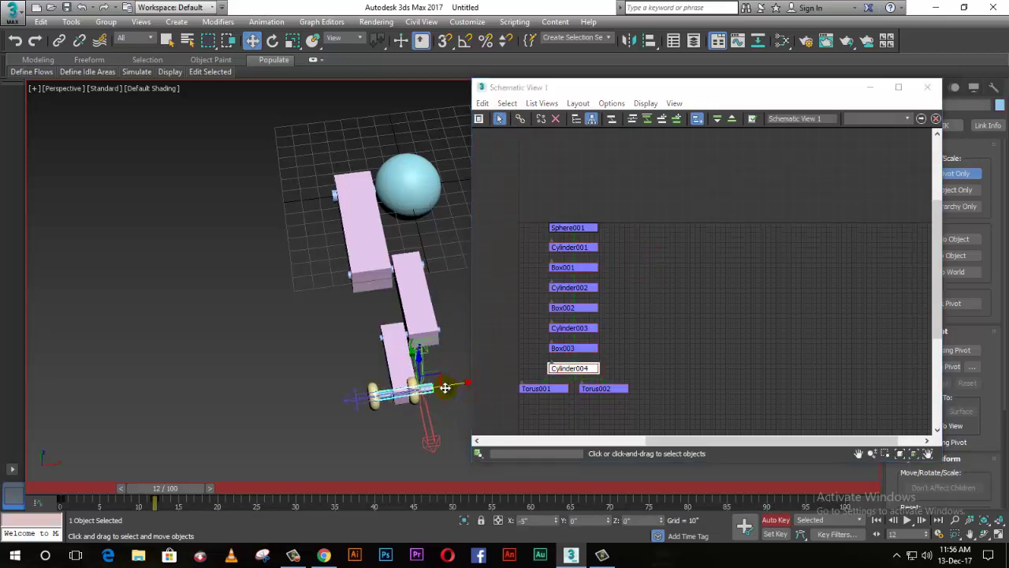
pyautogui.hotkey('ctrl', 'z')
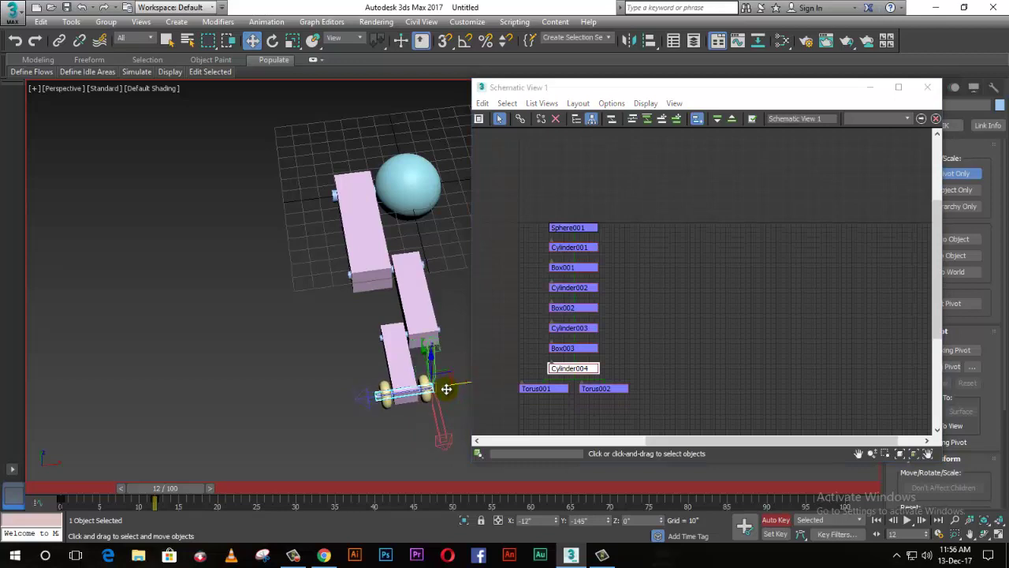
pyautogui.click(628, 364)
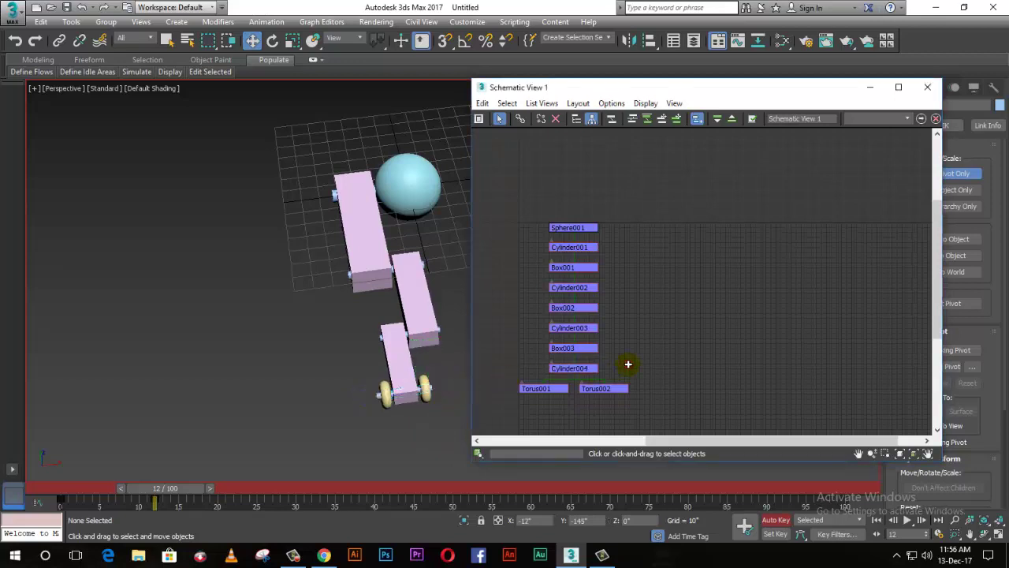
pyautogui.click(572, 368)
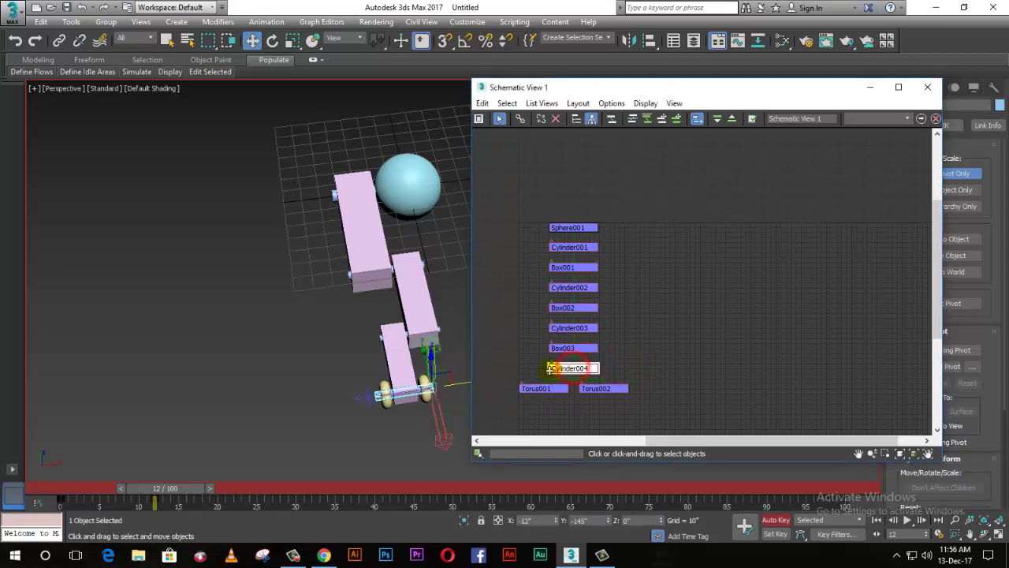
pyautogui.click(397, 425)
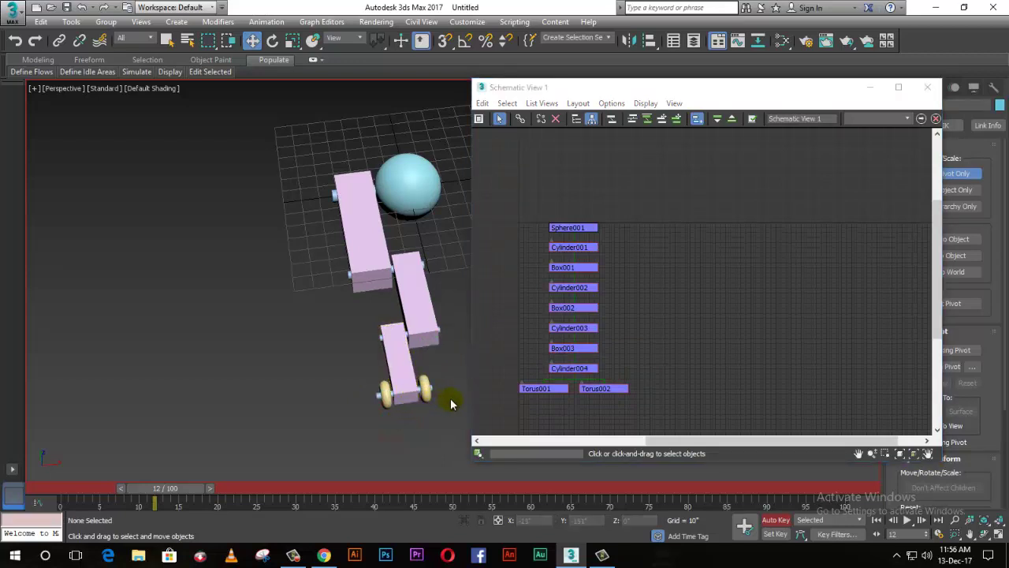
# Close Schematic View, orbit to a side view of the chain, and exit pivot-only editing.
pyautogui.click(927, 87)
pyautogui.scroll(-5, 305, 387)
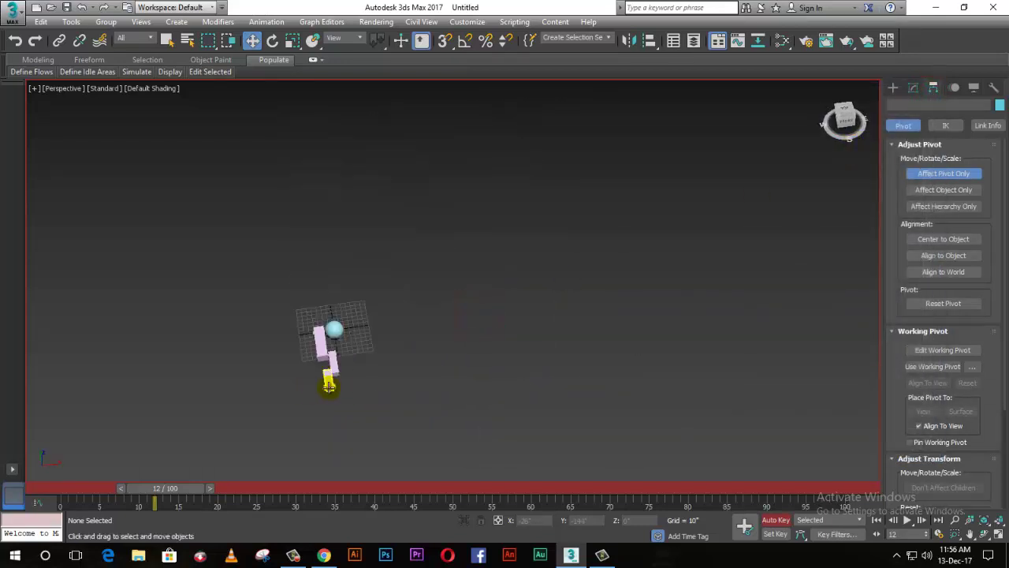
pyautogui.scroll(4, 326, 380)
pyautogui.click(349, 204)
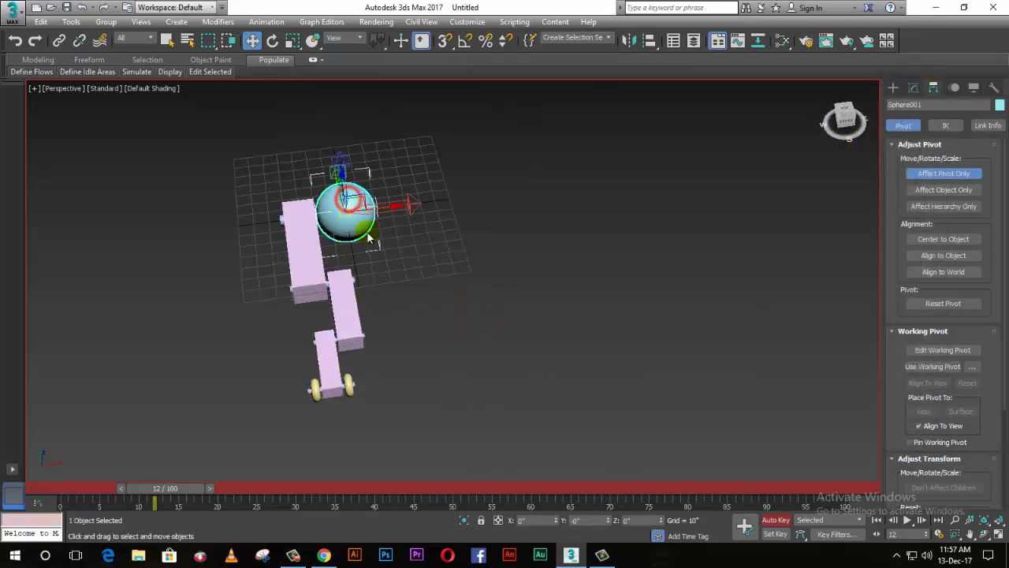
pyautogui.scroll(-2, 416, 293)
pyautogui.keyDown('alt'); pyautogui.moveTo(422, 351); pyautogui.dragTo(590, 303, button='middle'); pyautogui.keyUp('alt')
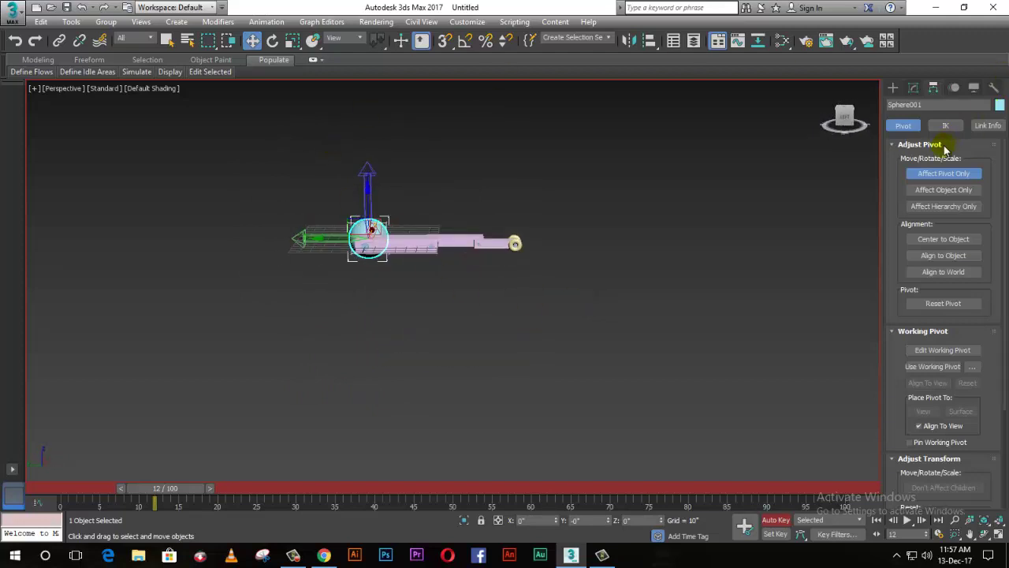
pyautogui.click(943, 173)
pyautogui.click(582, 249)
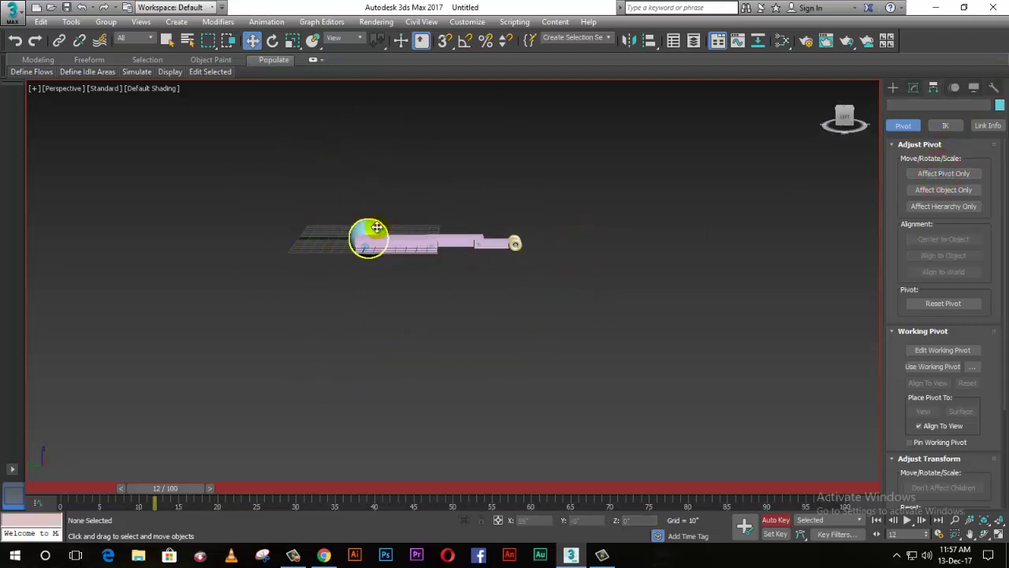
# Raise the sphere and arm above the grid, then rotate the arm down to hang from it.
pyautogui.click(377, 227)
pyautogui.click(272, 40)
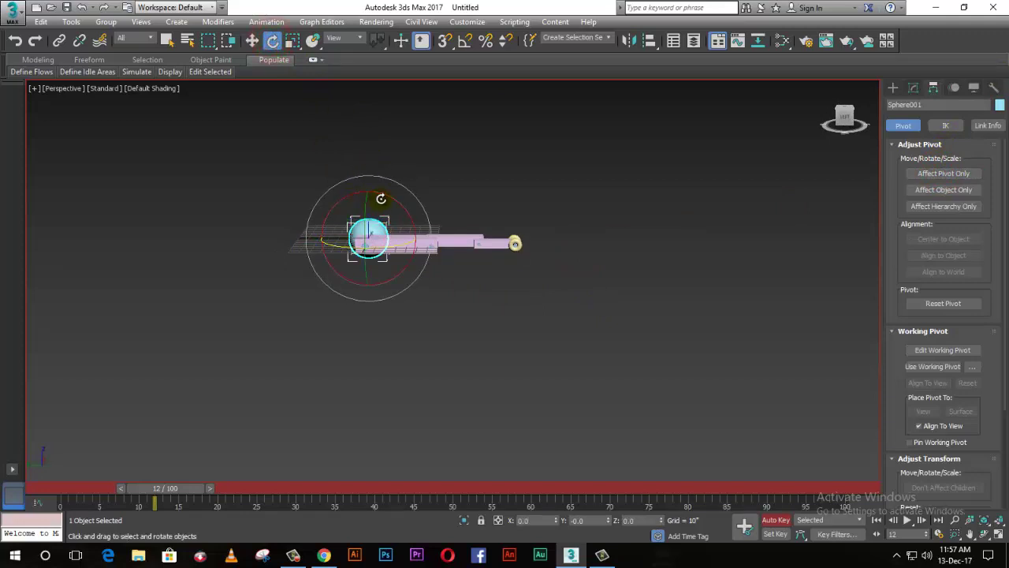
pyautogui.click(251, 40)
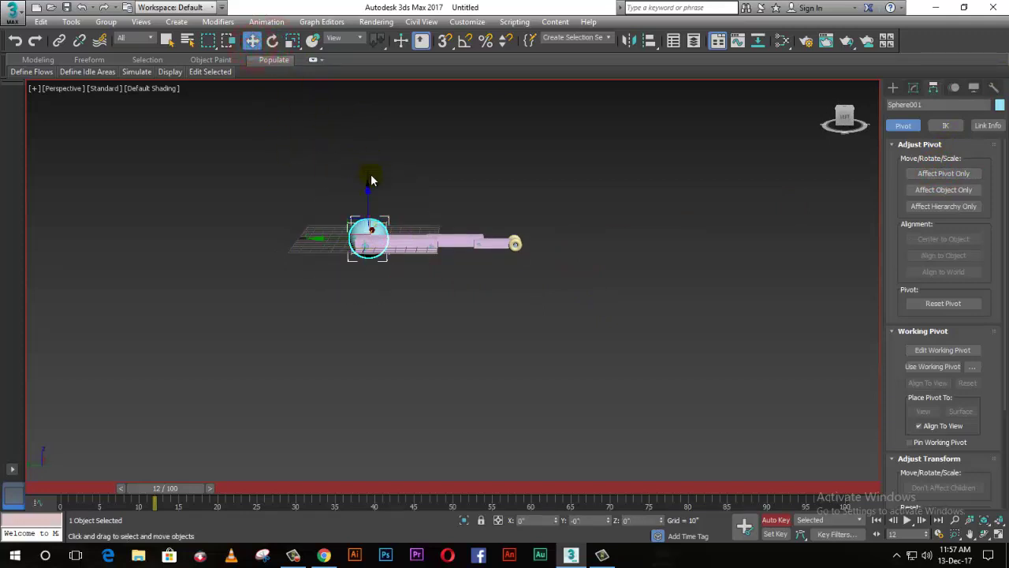
pyautogui.scroll(2, 367, 185)
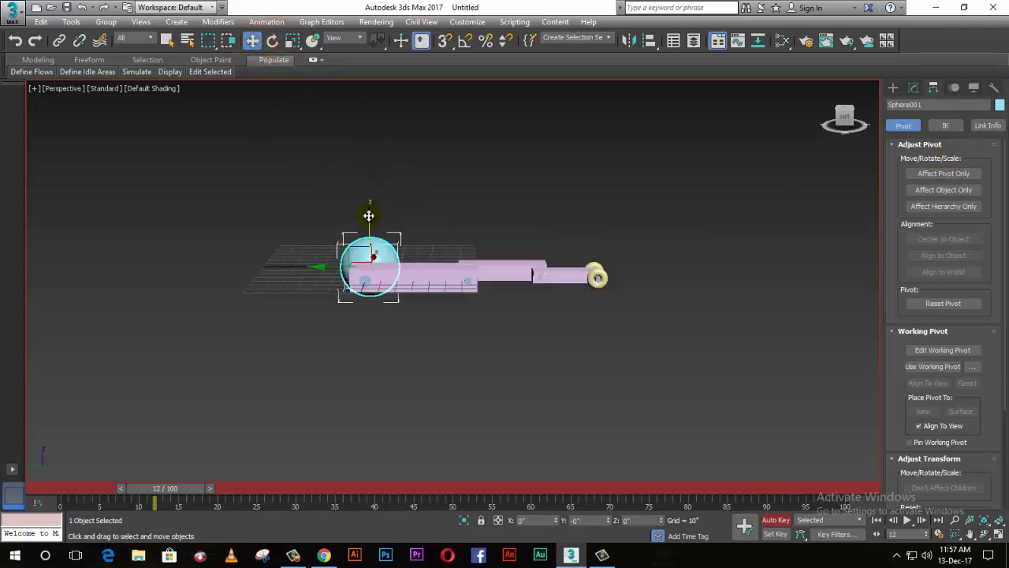
pyautogui.moveTo(369, 215); pyautogui.dragTo(378, 107)
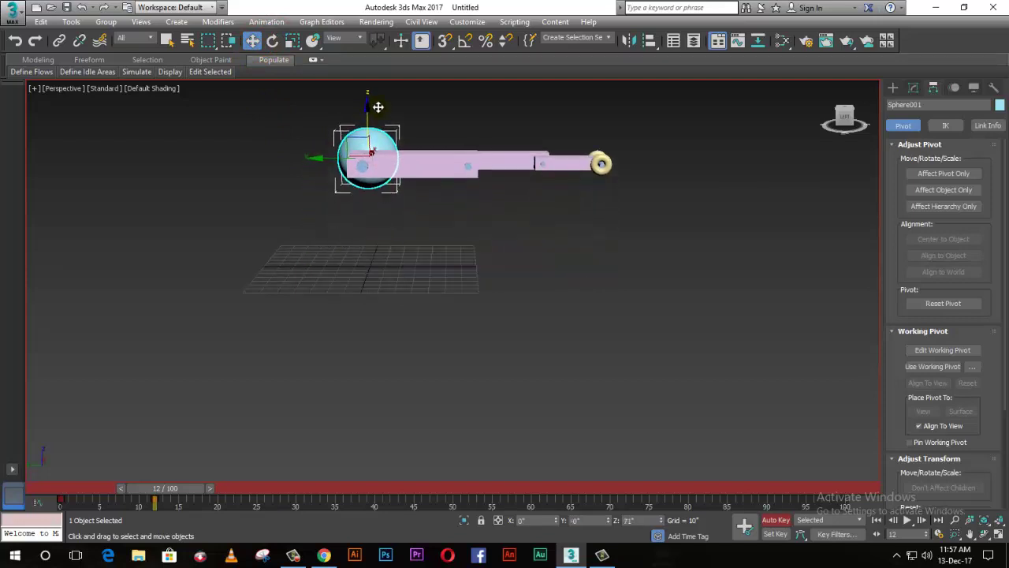
pyautogui.click(272, 40)
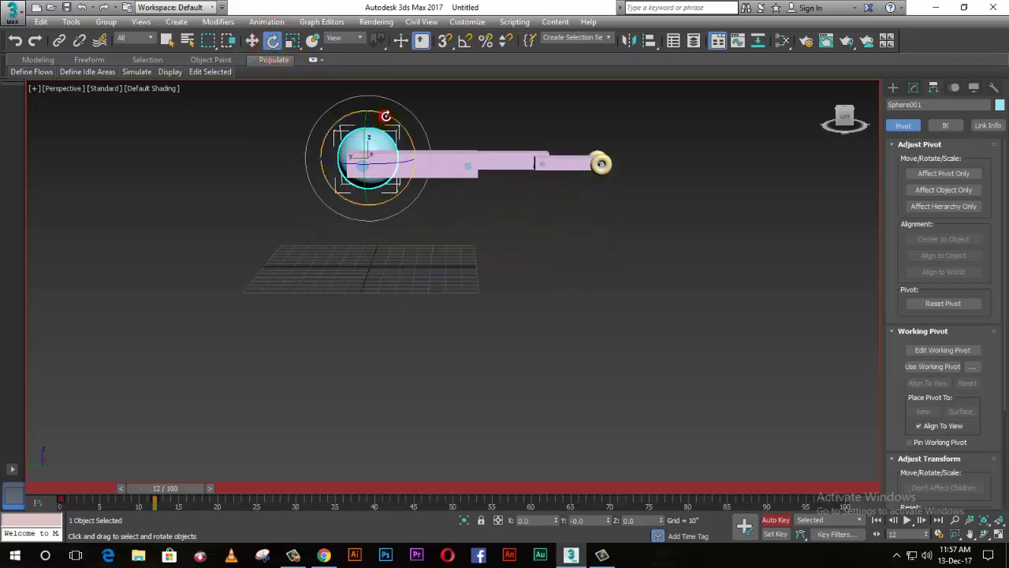
pyautogui.moveTo(385, 117); pyautogui.dragTo(463, 228)
# Rotate Box001 and Box002 toward the lower right and tilt the bottom end piece Box003.
pyautogui.click(371, 264)
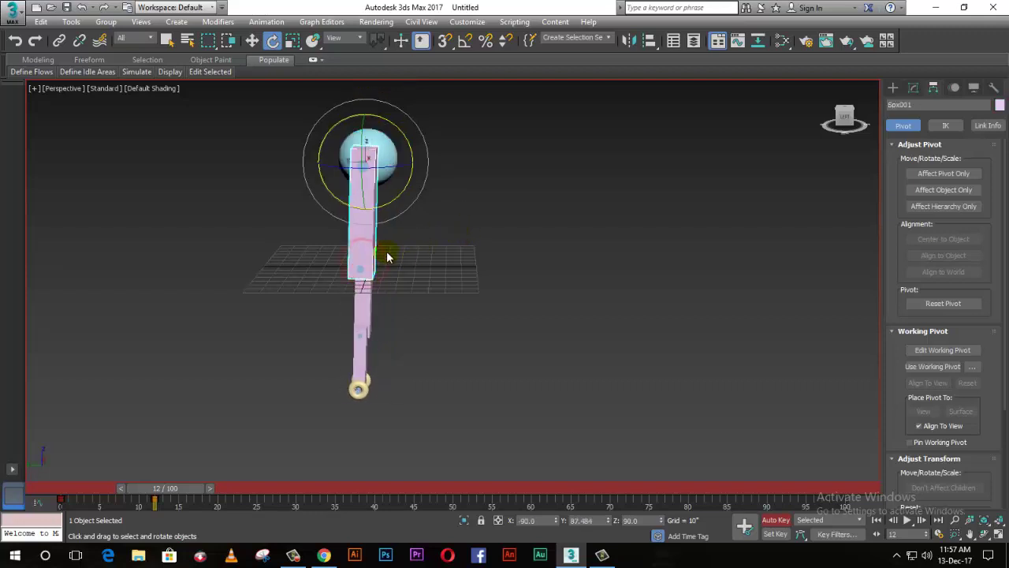
pyautogui.moveTo(400, 195)
pyautogui.mouseDown()
pyautogui.moveTo(440, 198)
pyautogui.moveTo(450, 278)
pyautogui.mouseUp()
pyautogui.click(449, 265)
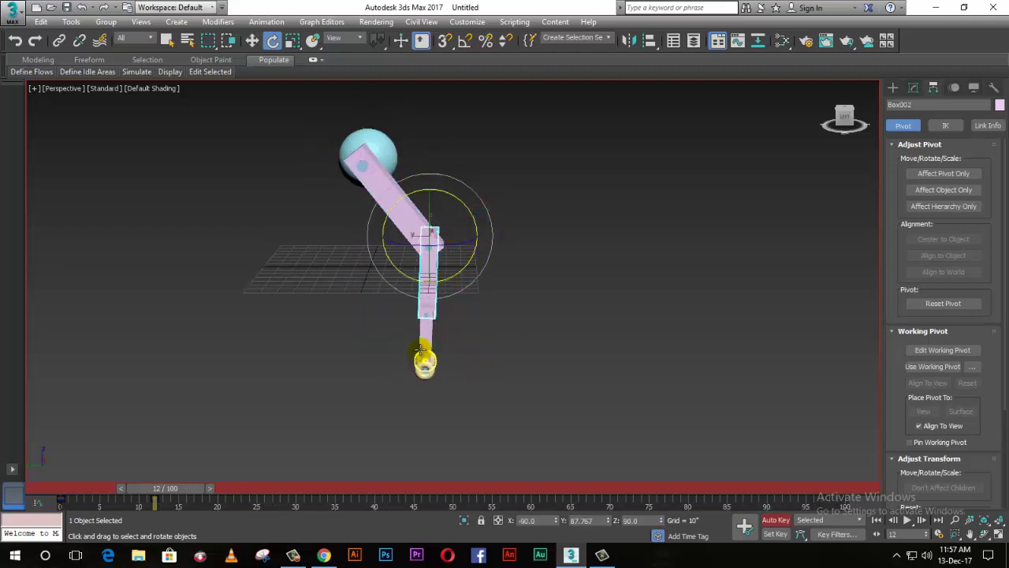
pyautogui.click(423, 344)
pyautogui.moveTo(467, 328)
pyautogui.mouseDown()
pyautogui.moveTo(500, 279)
pyautogui.moveTo(465, 342)
pyautogui.mouseUp()
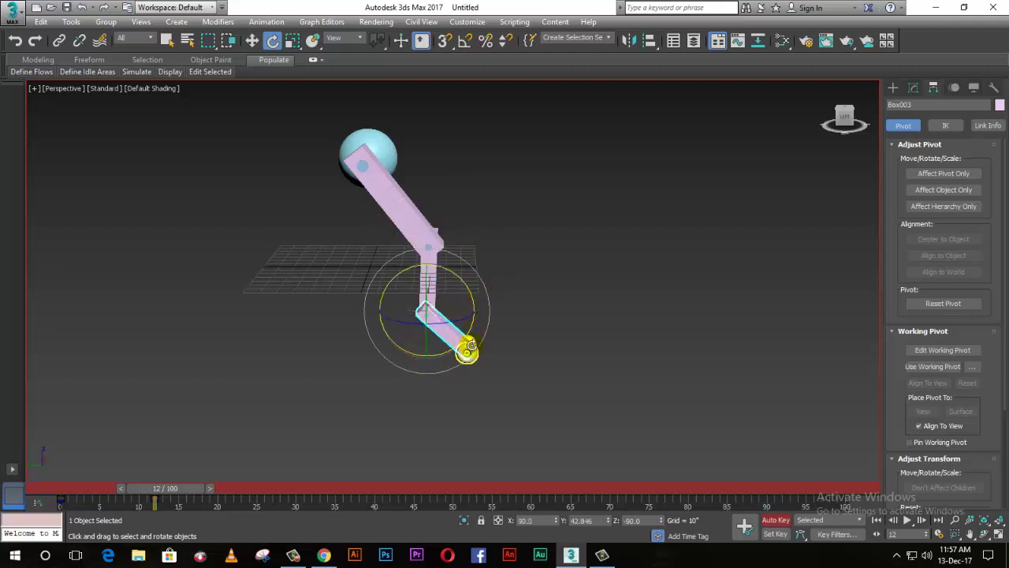
pyautogui.click(551, 298)
# Move Sphere001 upward on Z, lifting the whole linked chain.
pyautogui.scroll(-3, 339, 327)
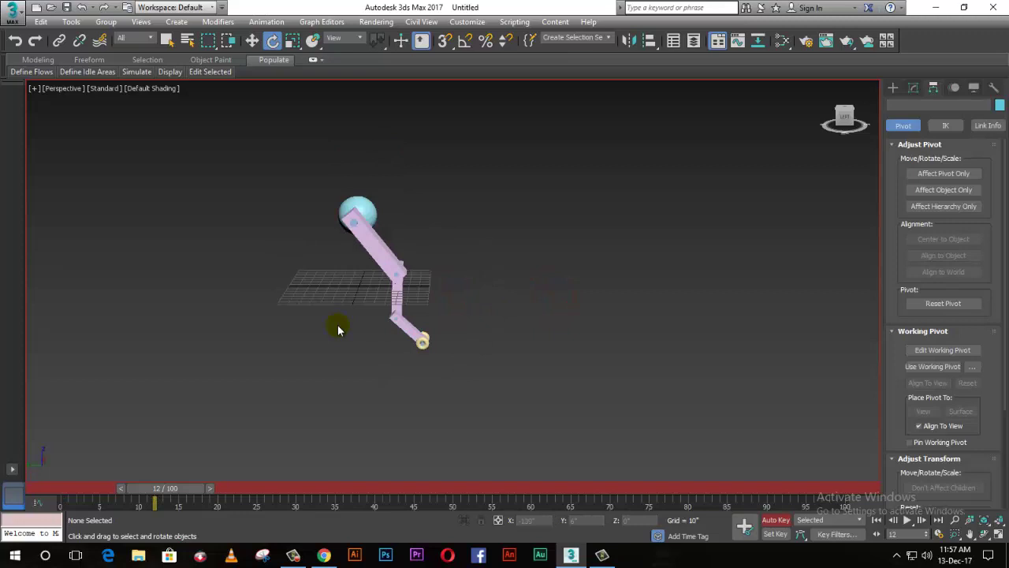
pyautogui.click(352, 226)
pyautogui.click(421, 148)
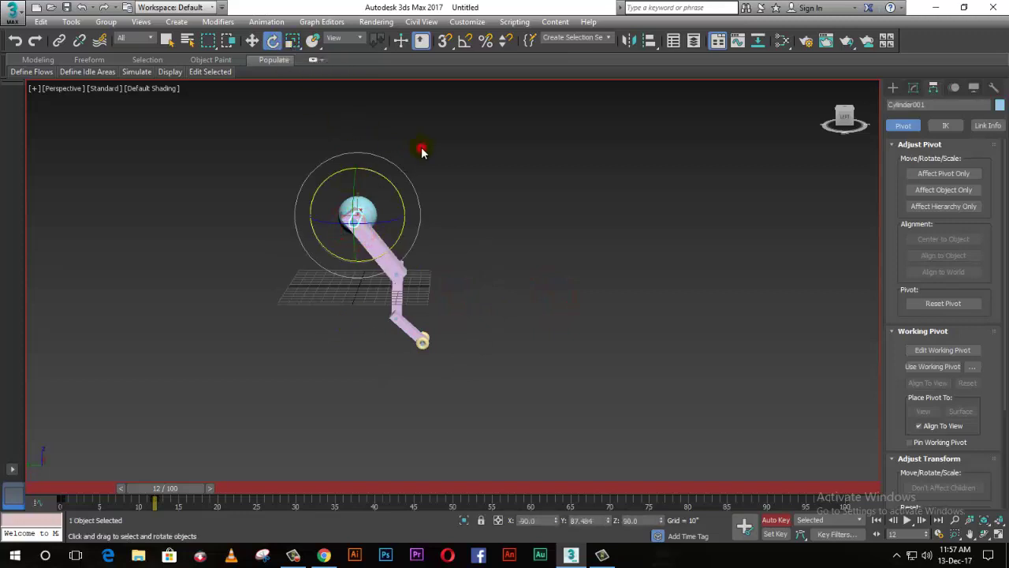
pyautogui.click(361, 212)
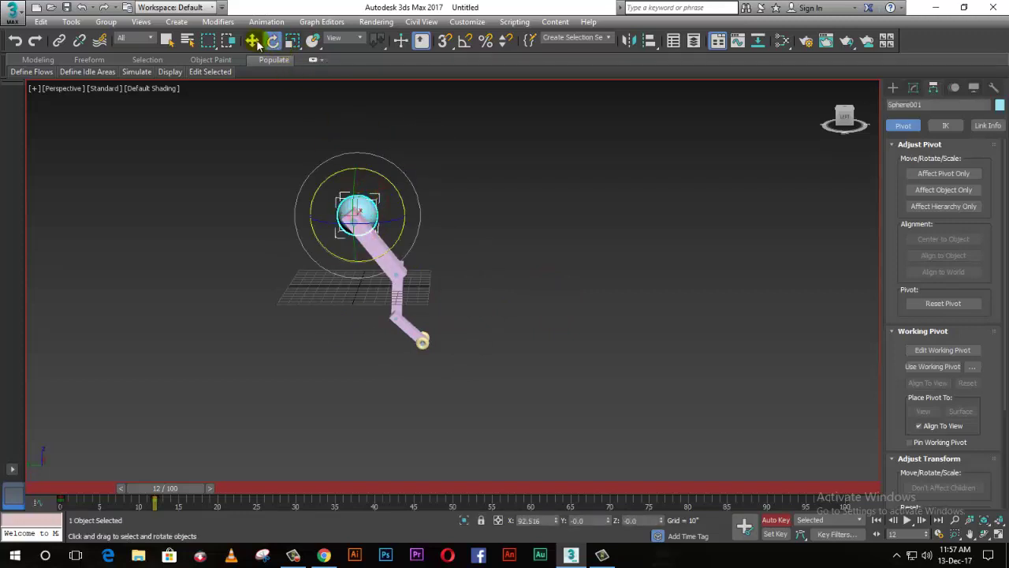
pyautogui.click(252, 40)
pyautogui.moveTo(358, 164); pyautogui.dragTo(358, 102)
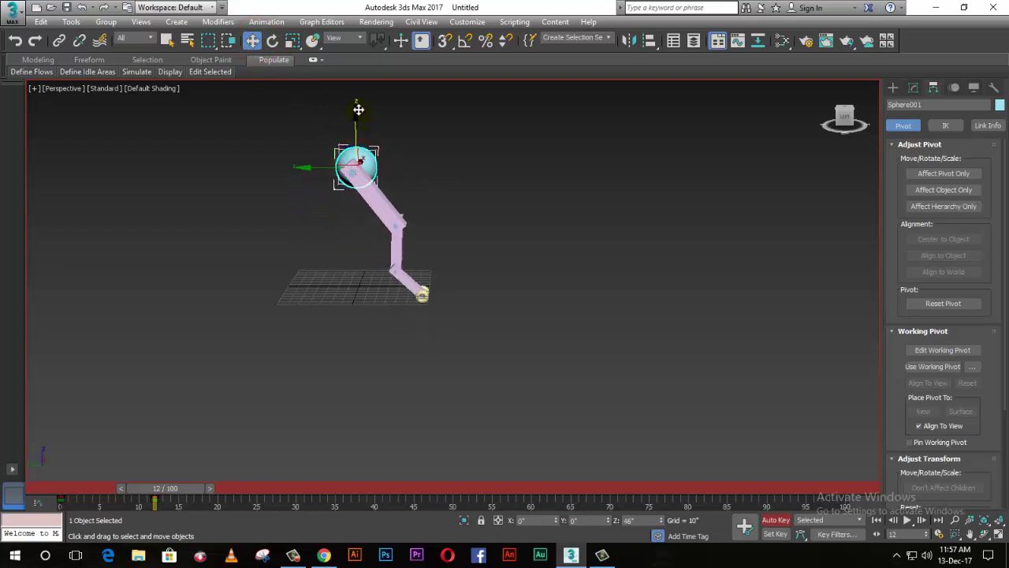
# Orbit to face the chain and rotate the sphere to tilt the whole chain.
pyautogui.click(439, 226)
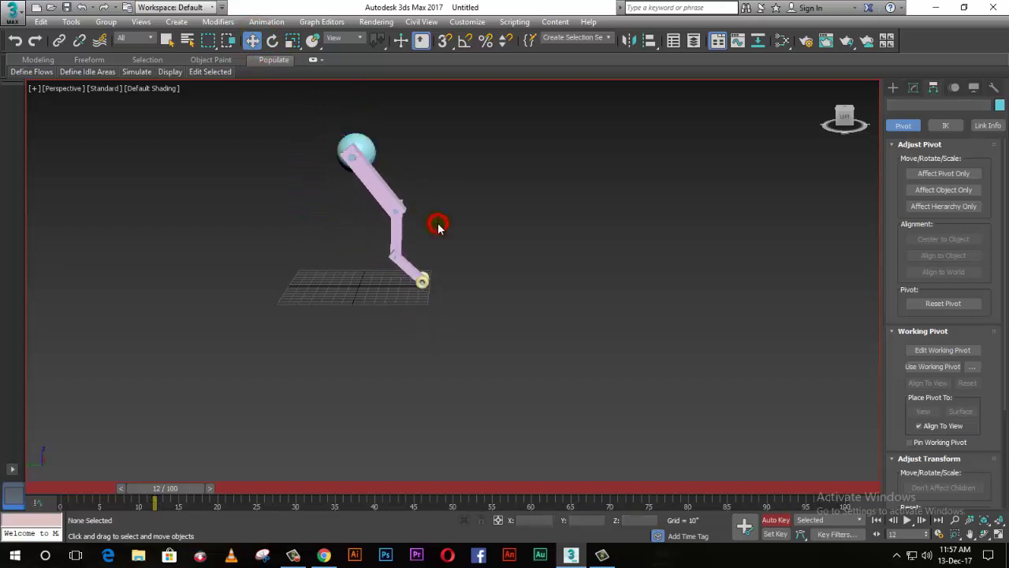
pyautogui.scroll(-2, 416, 288)
pyautogui.keyDown('alt'); pyautogui.moveTo(509, 270); pyautogui.dragTo(394, 280, button='middle'); pyautogui.keyUp('alt')
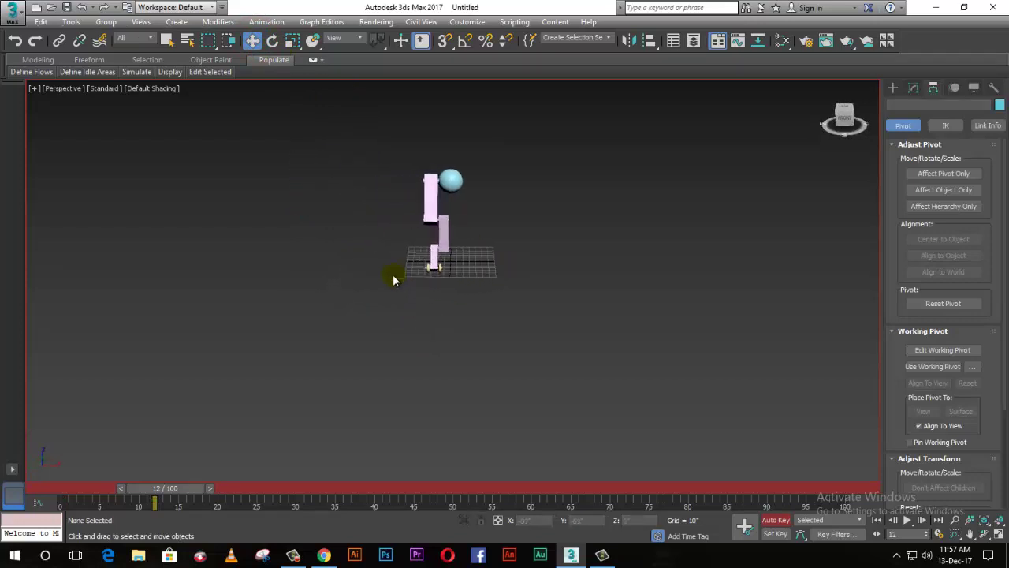
pyautogui.scroll(3, 432, 219)
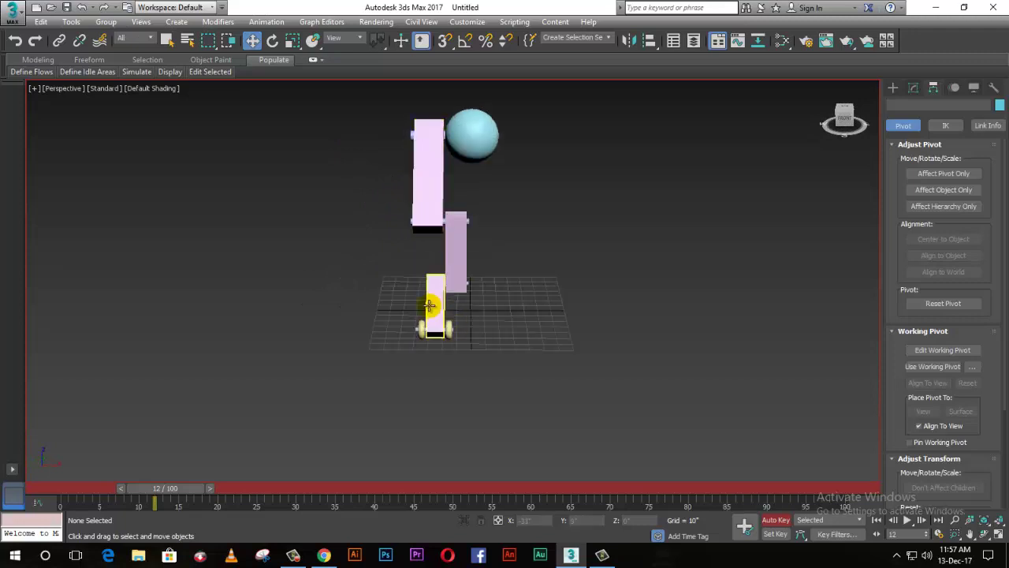
pyautogui.click(461, 142)
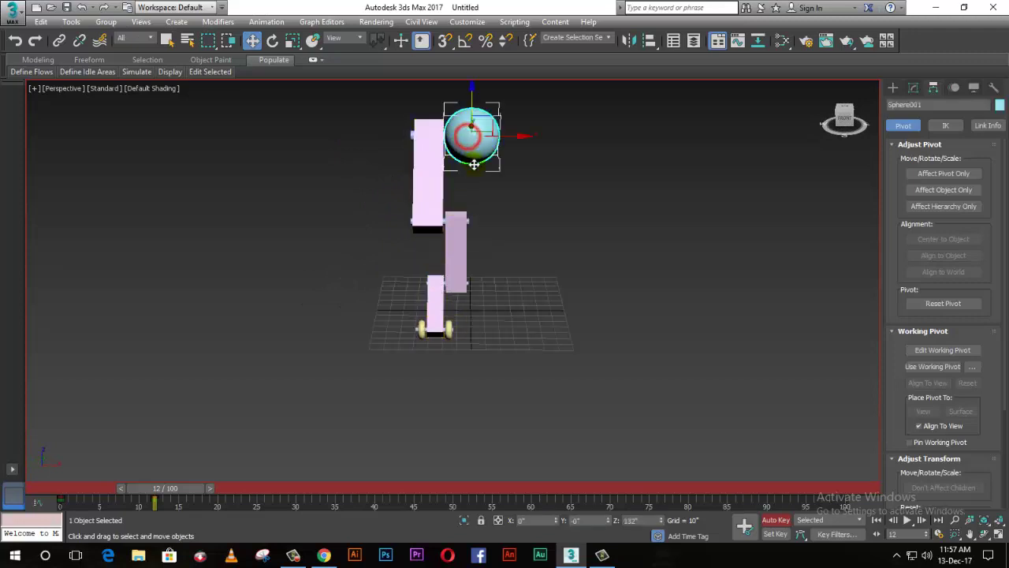
pyautogui.click(272, 40)
pyautogui.moveTo(505, 142)
pyautogui.mouseDown()
pyautogui.moveTo(531, 150)
pyautogui.moveTo(479, 161)
pyautogui.moveTo(505, 157)
pyautogui.mouseUp()
pyautogui.click(536, 205)
pyautogui.scroll(2, 484, 132)
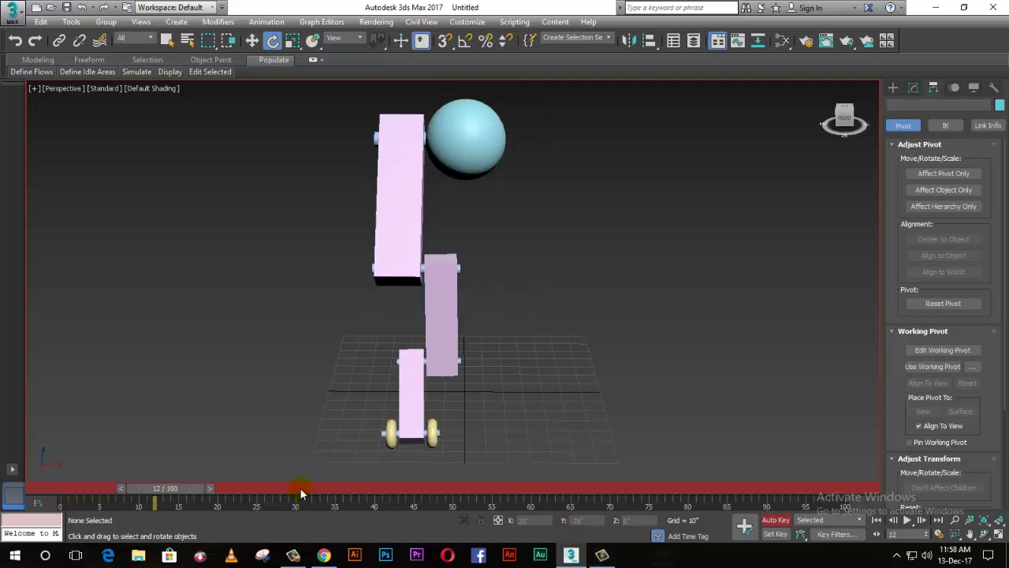
# Rotate the lower box around its joint, then rotate the middle box to swing the wheels upward.
pyautogui.click(412, 432)
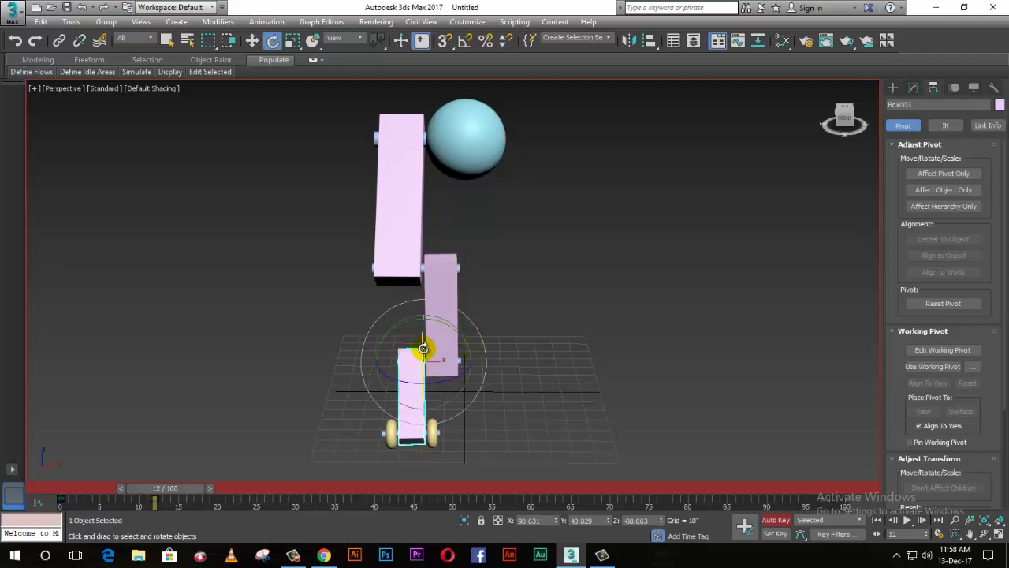
pyautogui.moveTo(423, 348); pyautogui.dragTo(425, 288)
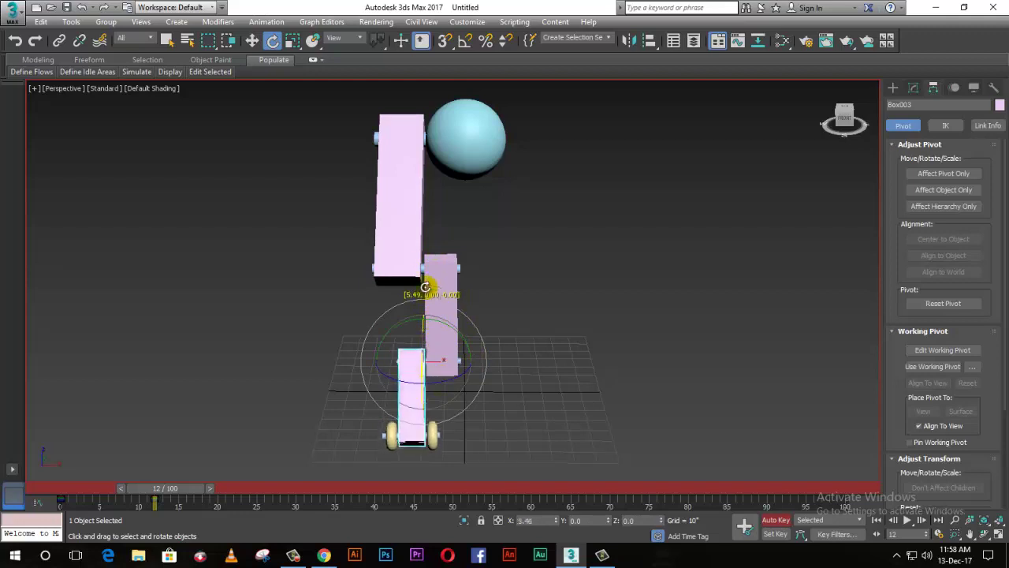
pyautogui.moveTo(425, 288); pyautogui.dragTo(436, 328)
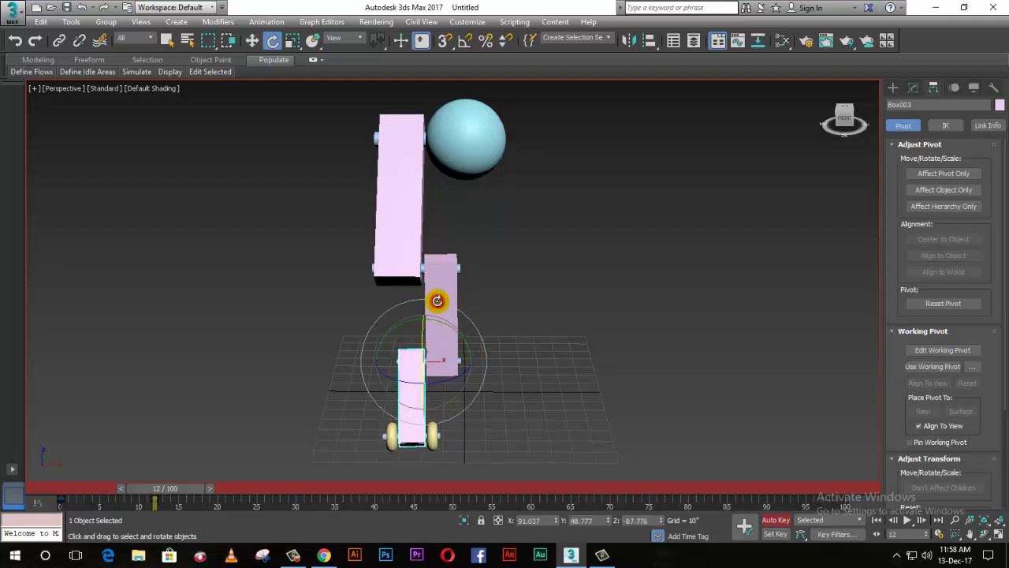
pyautogui.click(445, 295)
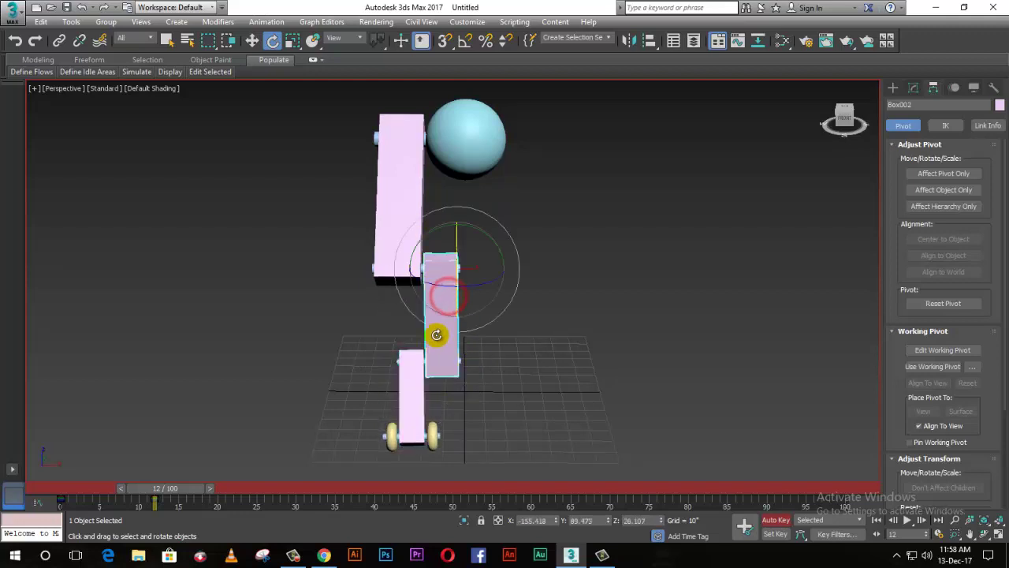
pyautogui.moveTo(458, 294)
pyautogui.mouseDown()
pyautogui.moveTo(445, 352)
pyautogui.moveTo(441, 311)
pyautogui.mouseUp()
# Select the upper box Box001, orbit the view, and scrub the time slider back to frame 2.
pyautogui.click(392, 239)
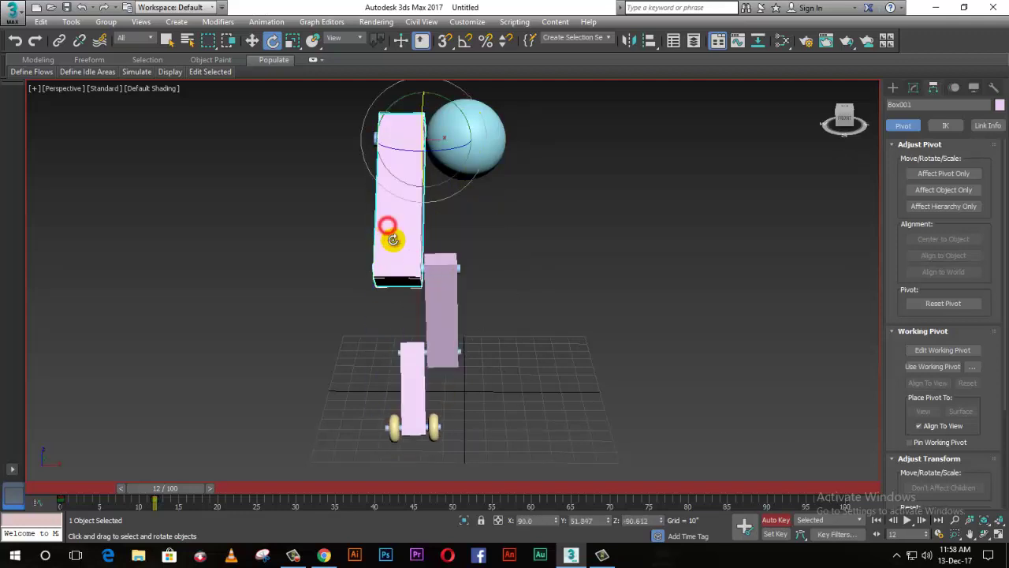
pyautogui.scroll(-2, 396, 304)
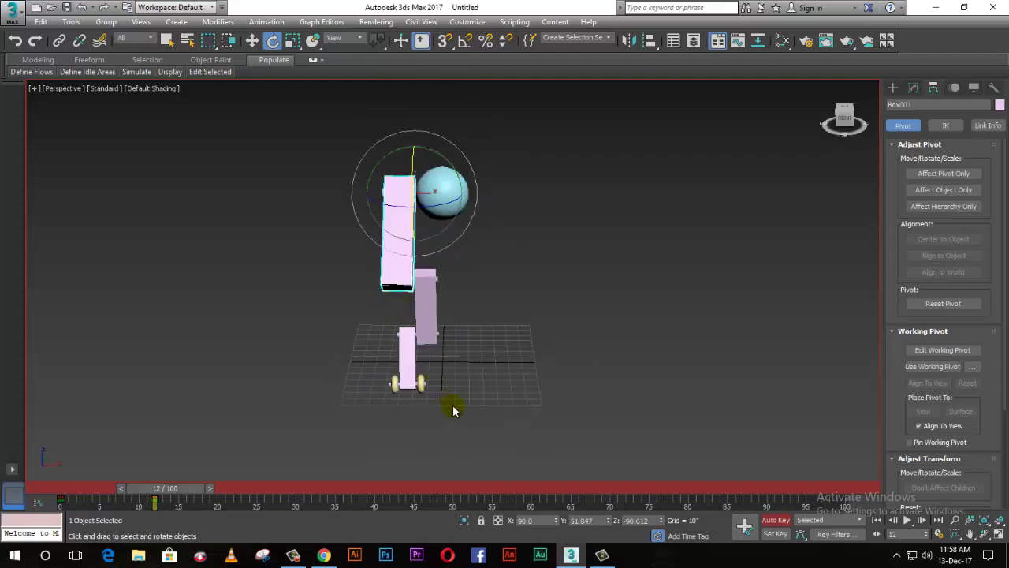
pyautogui.keyDown('alt'); pyautogui.moveTo(499, 387); pyautogui.dragTo(392, 376, button='middle'); pyautogui.keyUp('alt')
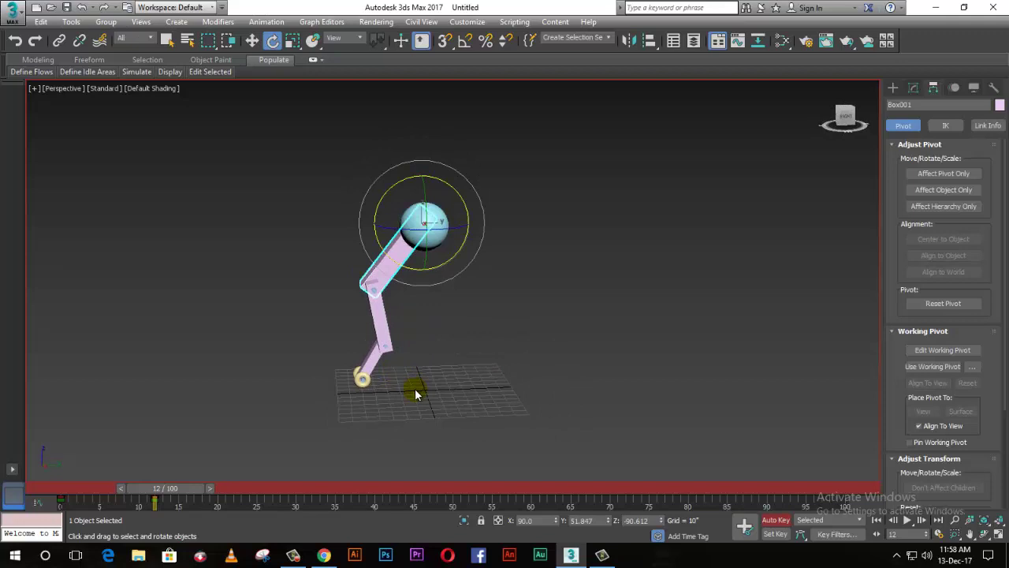
pyautogui.moveTo(162, 495)
pyautogui.mouseDown()
pyautogui.moveTo(111, 489)
pyautogui.moveTo(164, 495)
pyautogui.moveTo(124, 491)
pyautogui.moveTo(71, 507)
pyautogui.mouseUp()
# In rotate mode, select the frame-12 key on the track bar, then zoom to frame the whole chain.
pyautogui.press('e')
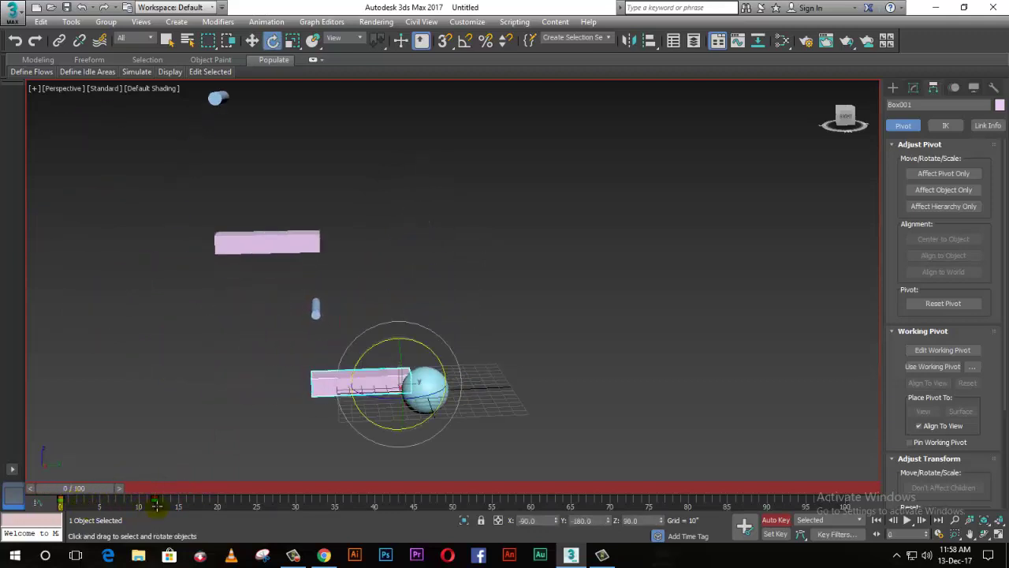
pyautogui.click(156, 499)
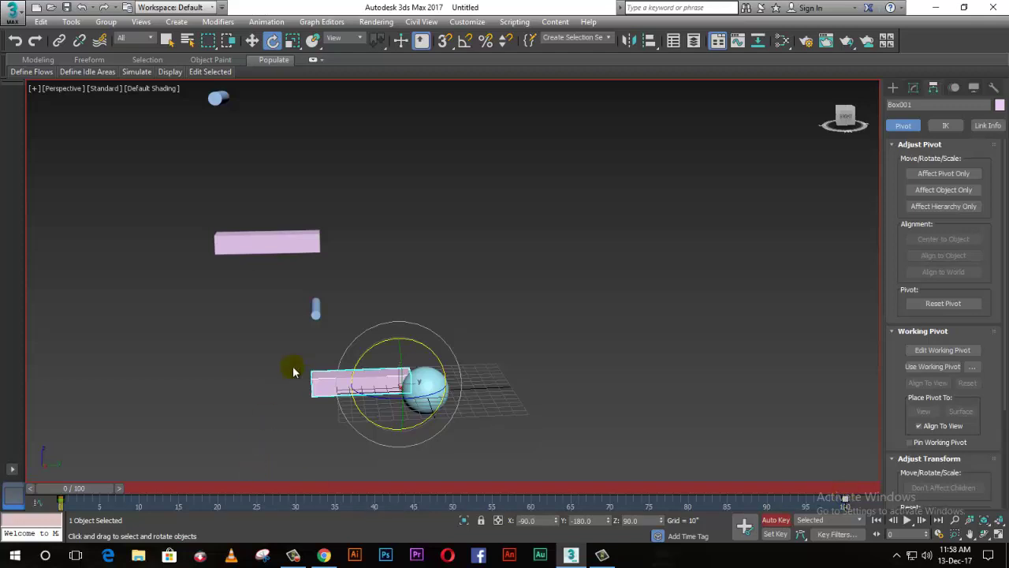
pyautogui.click(213, 372)
pyautogui.scroll(-3, 213, 373)
pyautogui.scroll(-3, 213, 376)
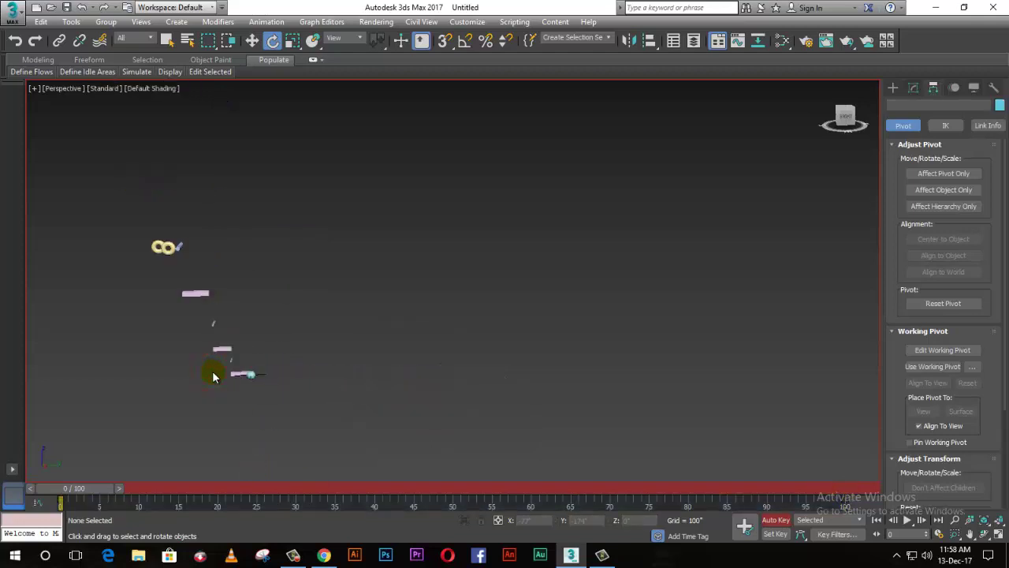
pyautogui.scroll(2, 115, 298)
pyautogui.scroll(2, 124, 349)
pyautogui.scroll(-2, 284, 392)
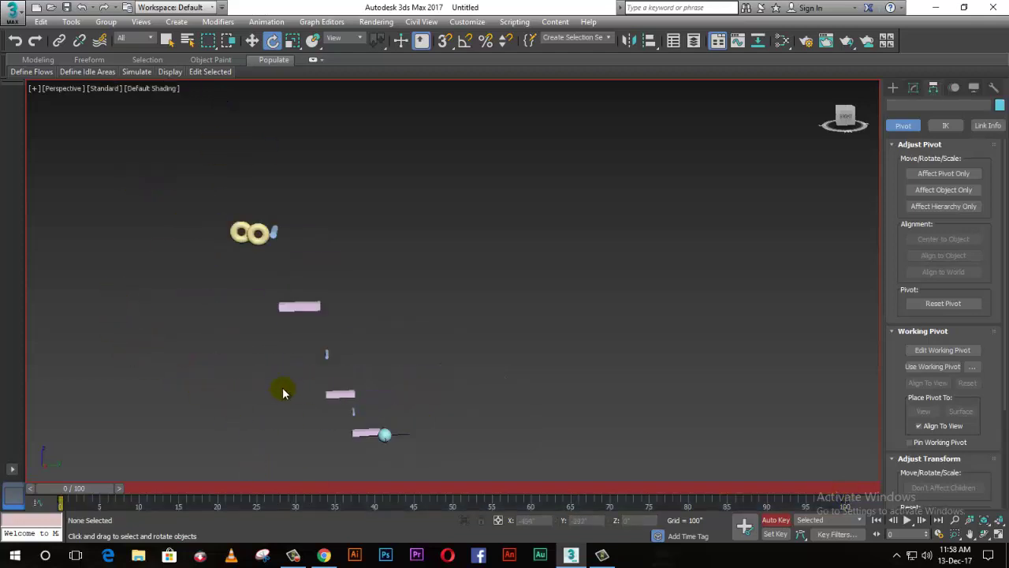
pyautogui.scroll(2, 322, 447)
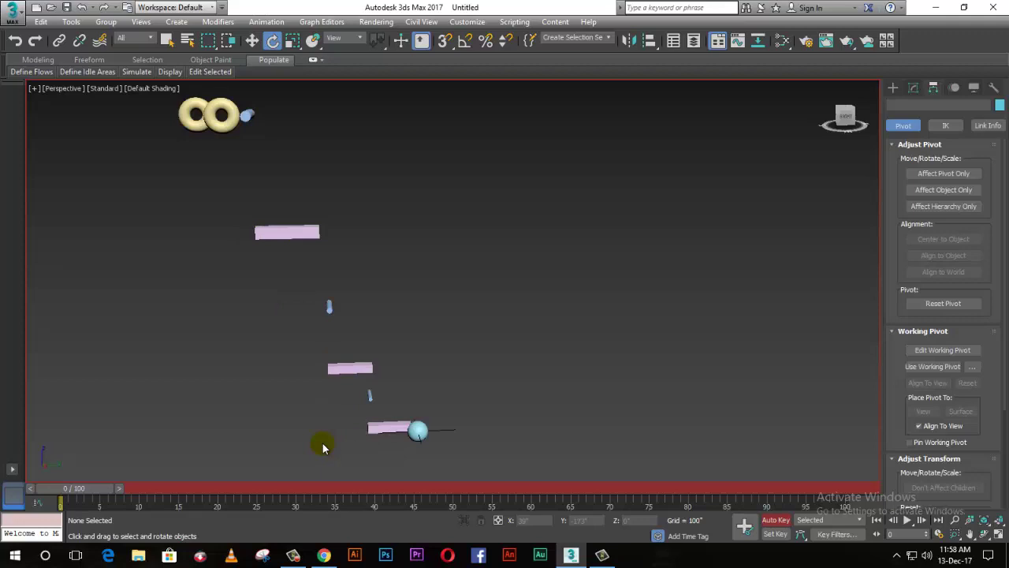
# Start playback so the linked chain swings through its keyed poses over the 100-frame timeline.
pyautogui.click(914, 521)
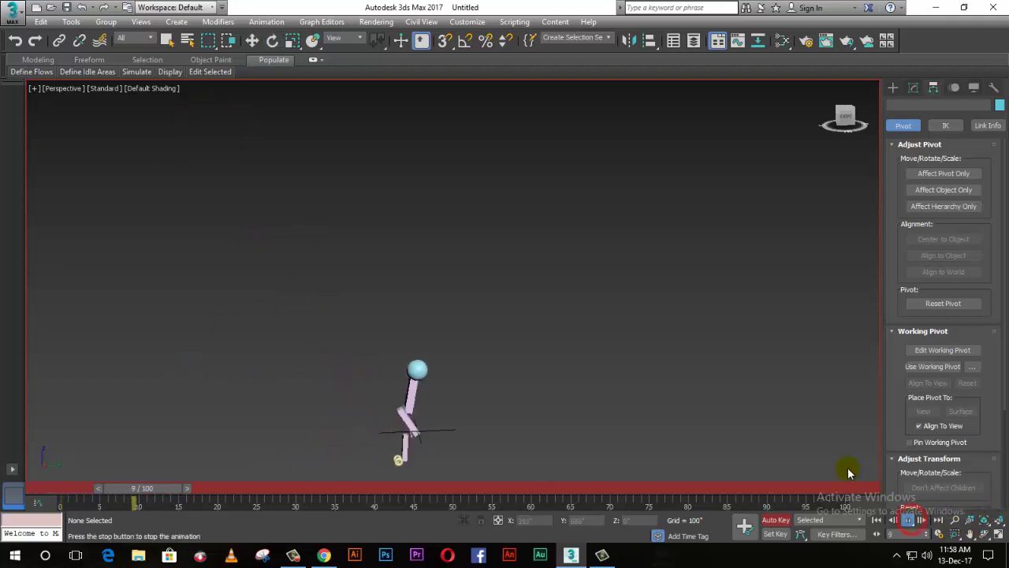